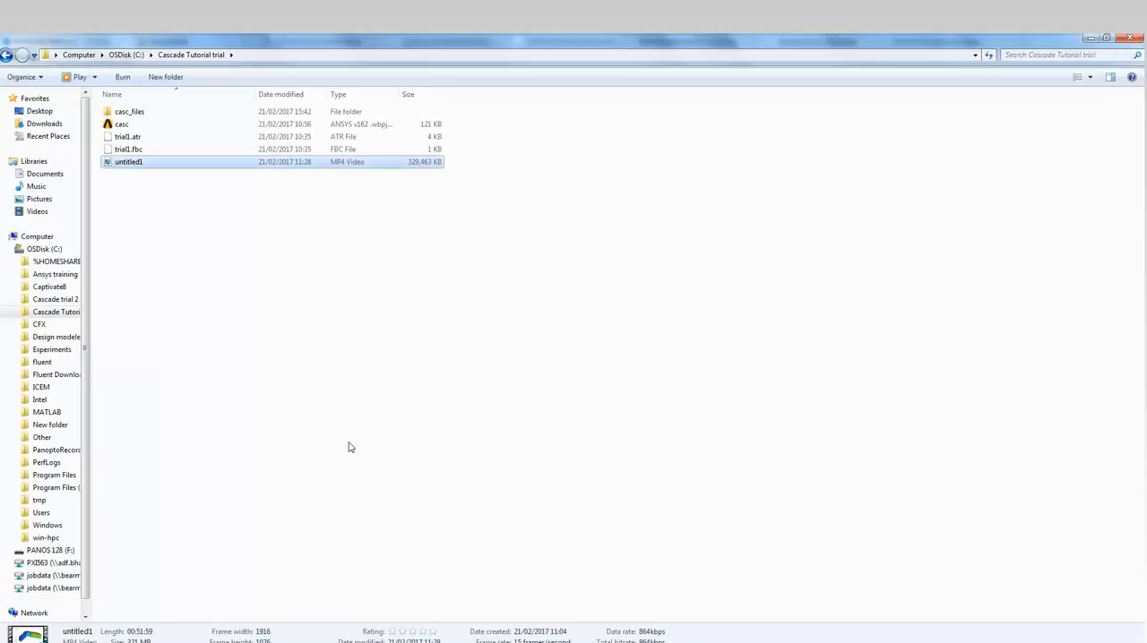
- Inspect the airfoil coordinates in the naca 63421 text file from the Naca coordinates folder in Documents, and close the file
{"action": "left_click", "coordinate": [41, 174]}
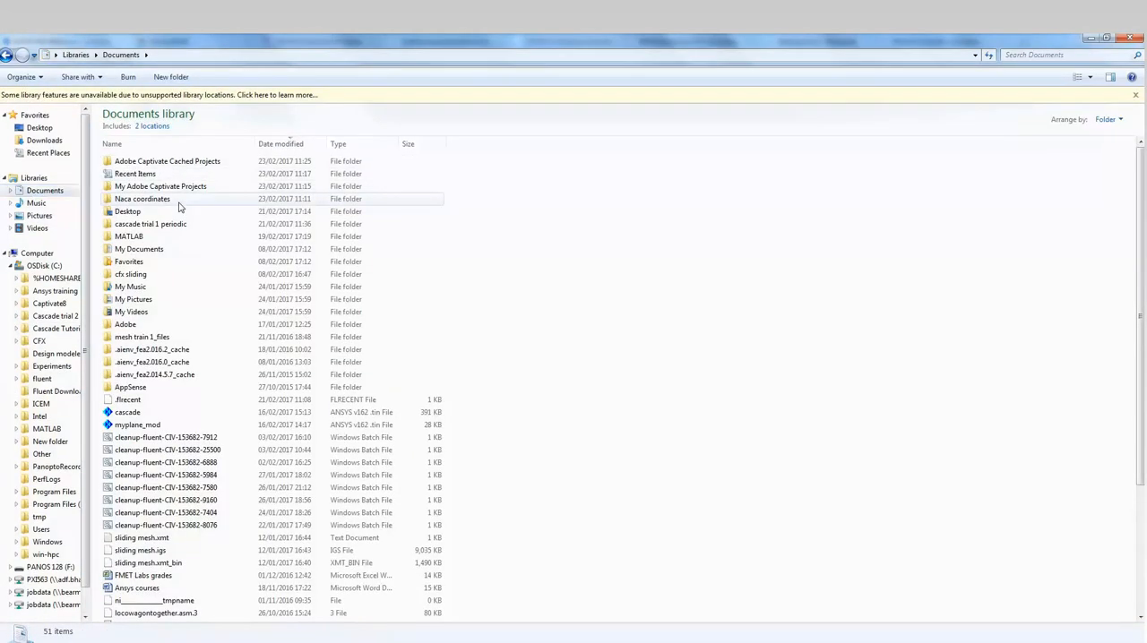
{"action": "double_click", "coordinate": [179, 204]}
{"action": "double_click", "coordinate": [174, 147]}
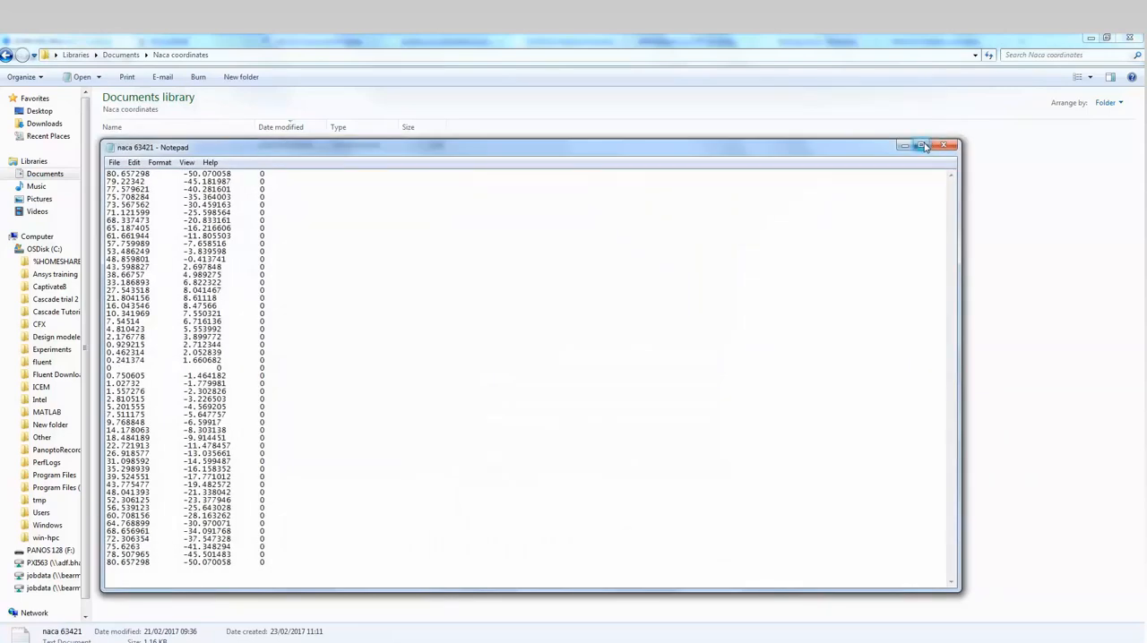
{"action": "left_click", "coordinate": [921, 145]}
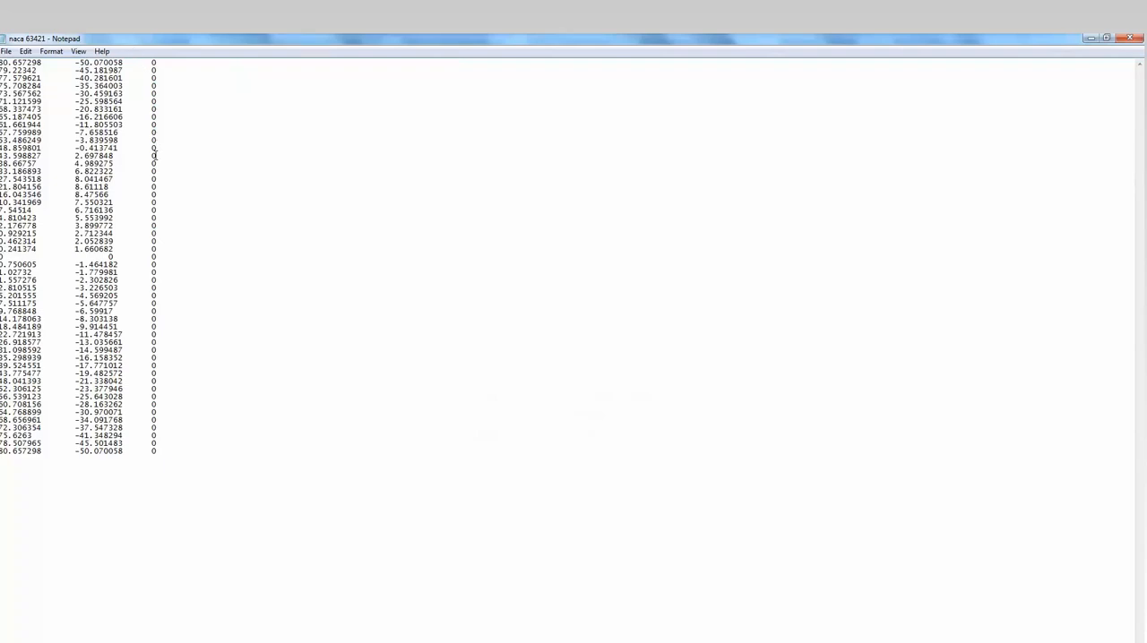
{"action": "left_click", "coordinate": [1131, 39]}
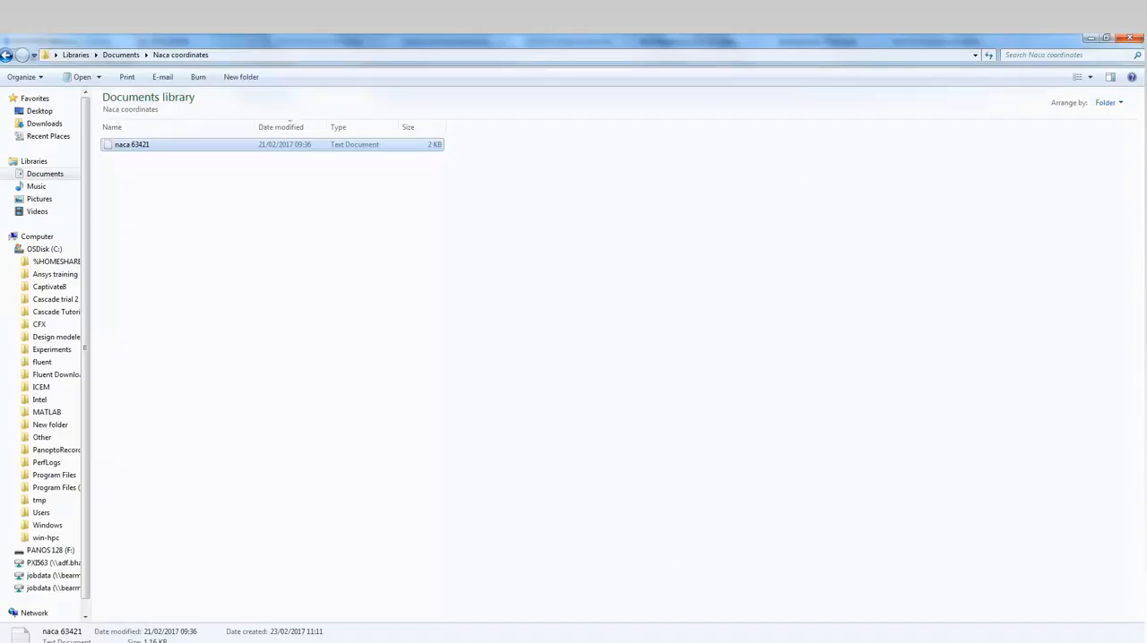
- Switch to ICEM CFD and import naca 63421 from the Naca coordinates folder as formatted point data, importing points only
{"action": "key", "text": "alt+Tab"}
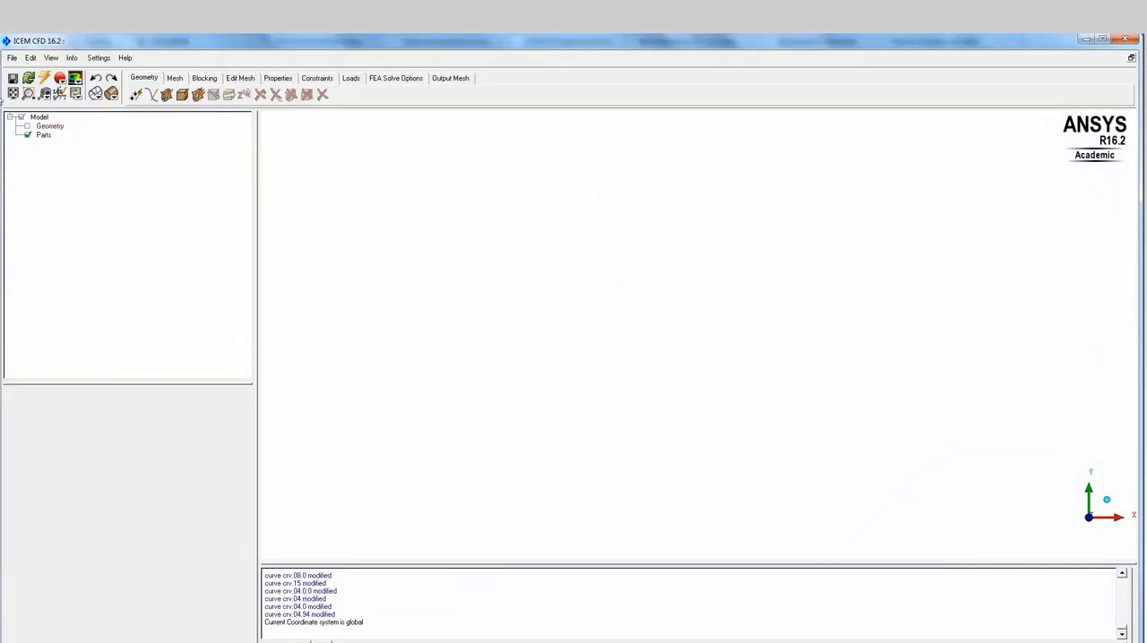
{"action": "left_click", "coordinate": [13, 58]}
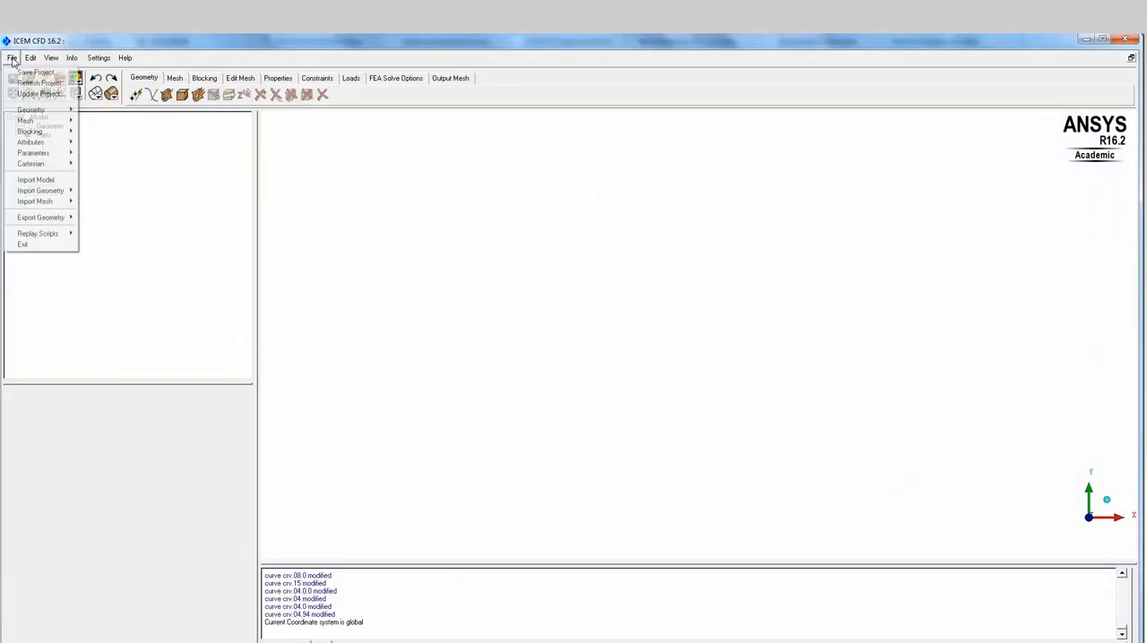
{"action": "mouse_move", "coordinate": [59, 208]}
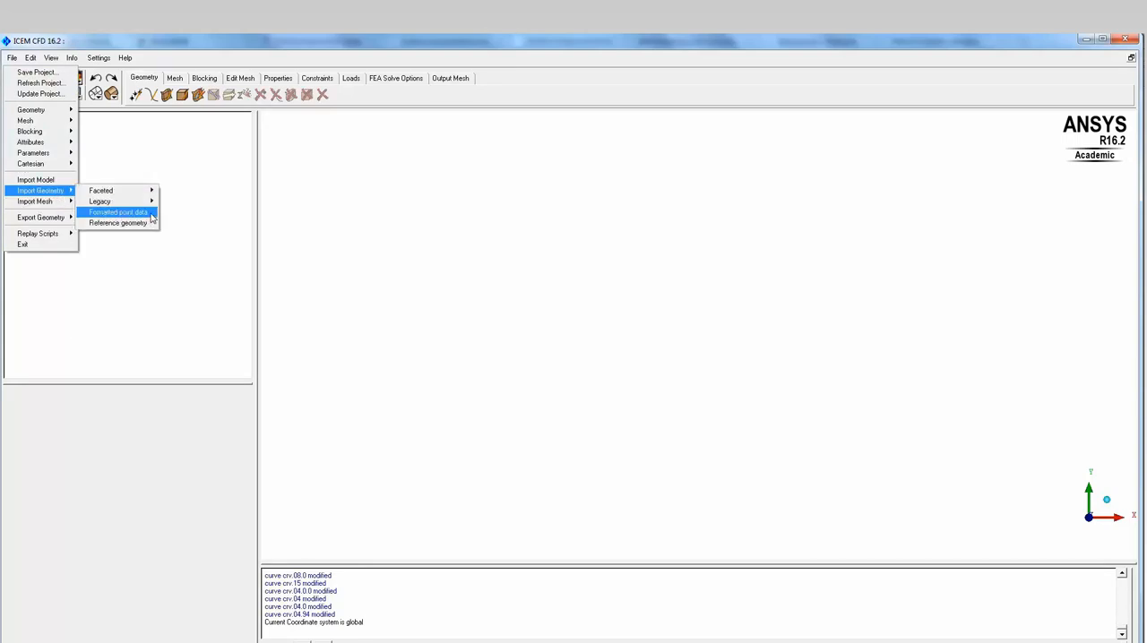
{"action": "left_click", "coordinate": [149, 213]}
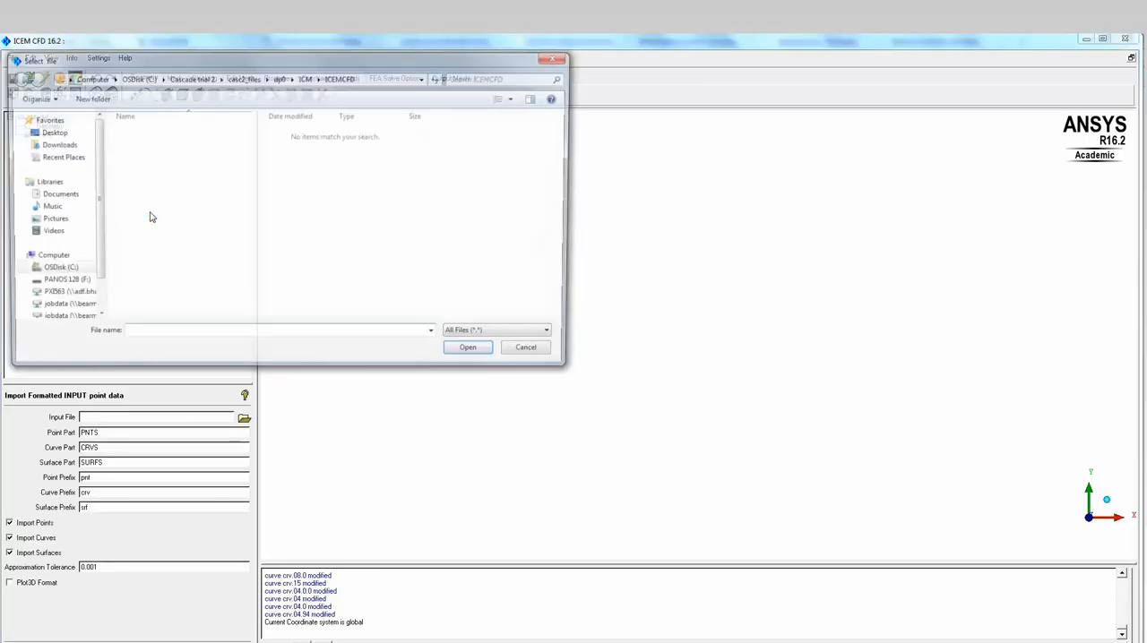
{"action": "left_click", "coordinate": [63, 195]}
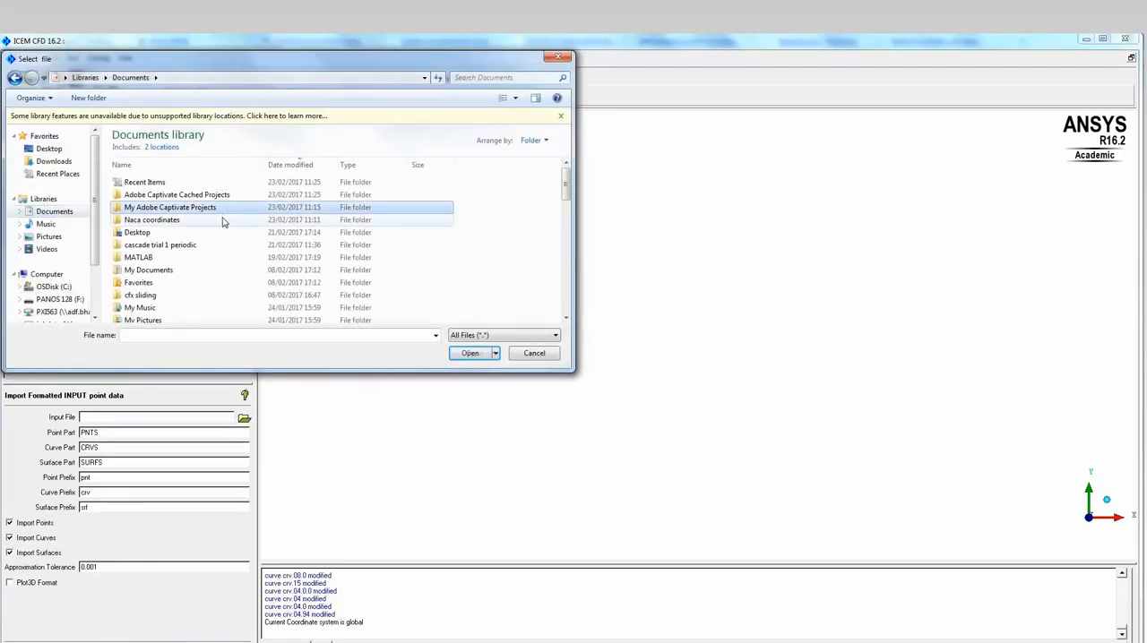
{"action": "double_click", "coordinate": [224, 220]}
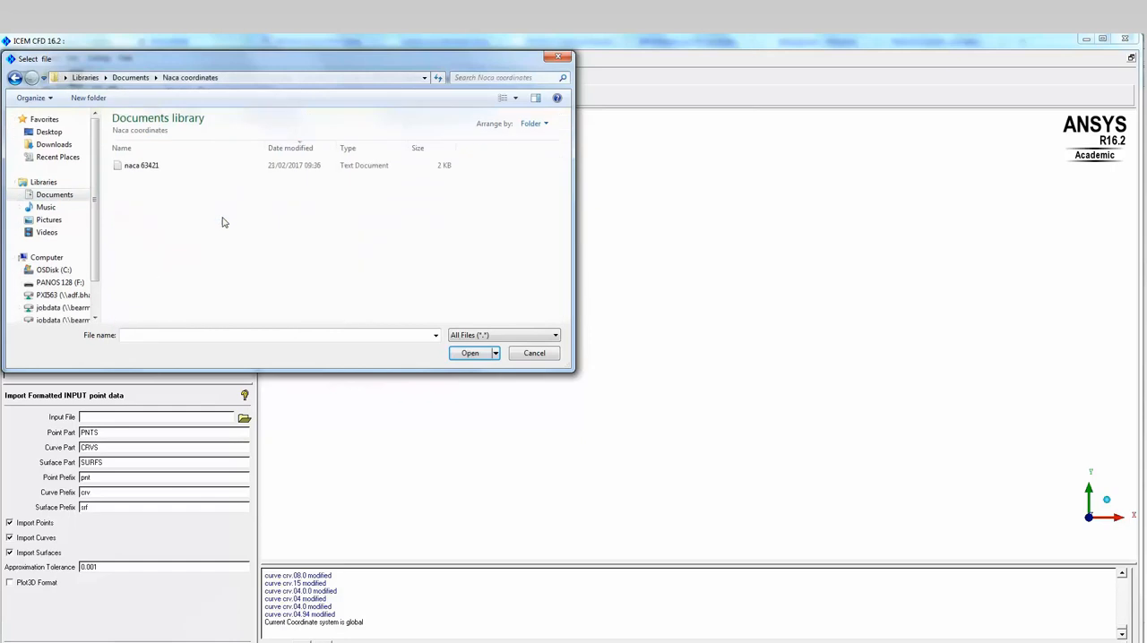
{"action": "double_click", "coordinate": [192, 169]}
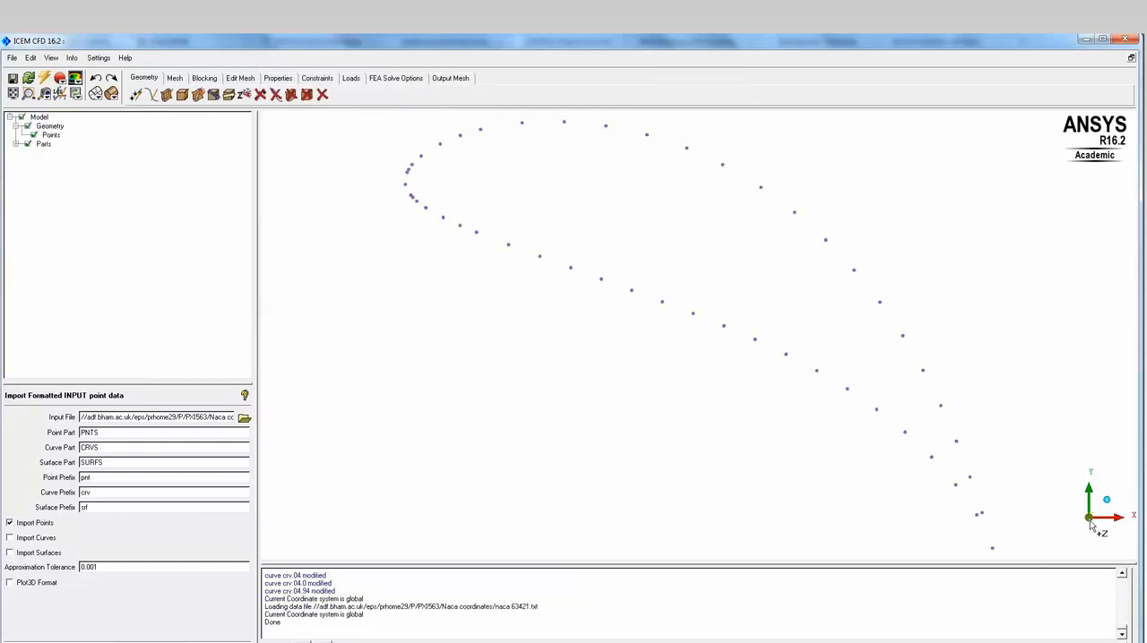
- Start a From Points curve at the airfoil's leading-edge point and run it through the next four upper-surface points
{"action": "scroll", "coordinate": [694, 363], "scroll_direction": "down", "scroll_amount": 2}
{"action": "middle_click_drag", "start_coordinate": [449, 235], "coordinate": [556, 337]}
{"action": "scroll", "coordinate": [457, 285], "scroll_direction": "up", "scroll_amount": 2}
{"action": "scroll", "coordinate": [556, 339], "scroll_direction": "up", "scroll_amount": 4}
{"action": "left_click", "coordinate": [151, 95]}
{"action": "left_click", "coordinate": [14, 468]}
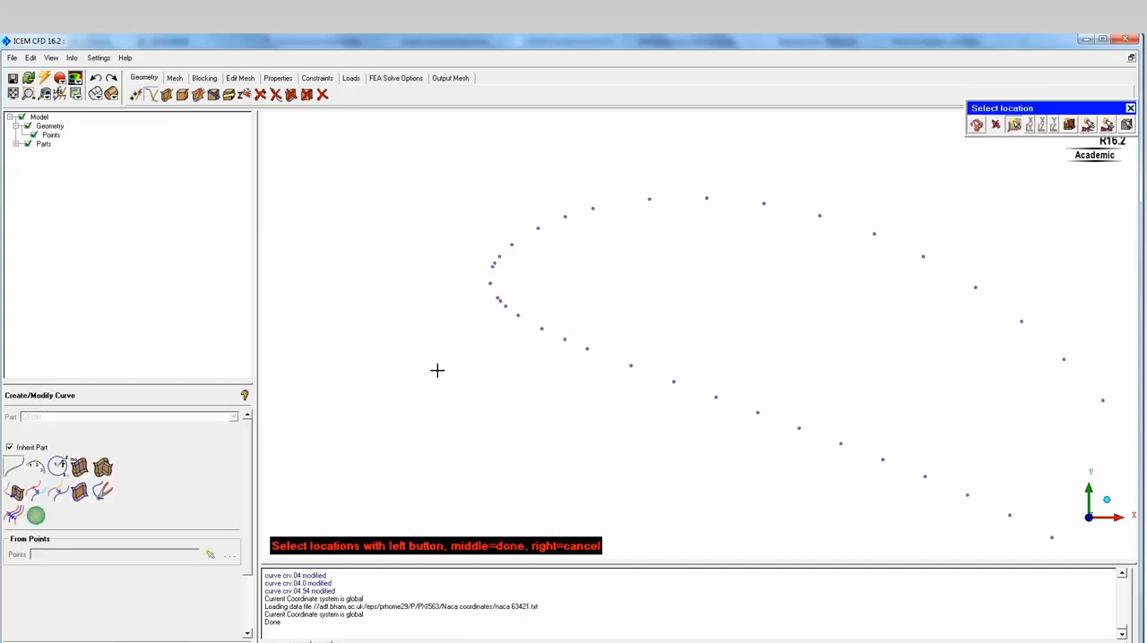
{"action": "left_click", "coordinate": [488, 283]}
{"action": "left_click", "coordinate": [492, 266]}
{"action": "scroll", "coordinate": [470, 266], "scroll_direction": "up", "scroll_amount": 2}
{"action": "middle_click_drag", "start_coordinate": [490, 276], "coordinate": [615, 338]}
{"action": "scroll", "coordinate": [613, 339], "scroll_direction": "up", "scroll_amount": 3}
{"action": "scroll", "coordinate": [613, 339], "scroll_direction": "up", "scroll_amount": 1}
{"action": "left_click", "coordinate": [541, 300]}
{"action": "left_click", "coordinate": [549, 290]}
{"action": "left_click", "coordinate": [567, 270]}
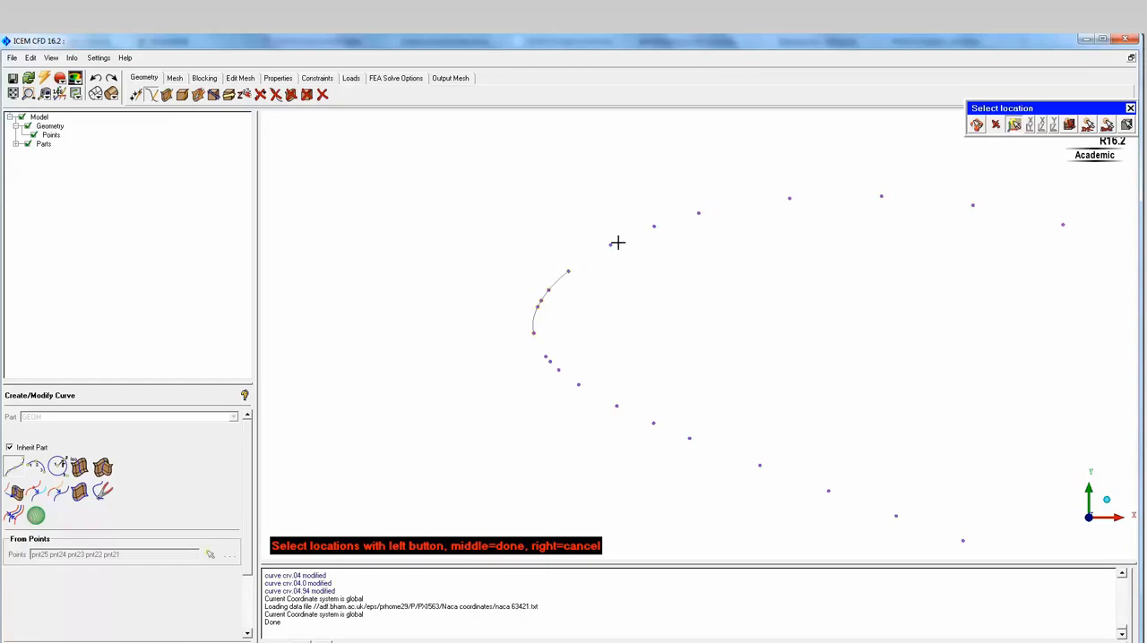
- Continue the upper-surface curve through the next seven points, over the crest of the airfoil
{"action": "left_click", "coordinate": [610, 244]}
{"action": "left_click", "coordinate": [655, 226]}
{"action": "left_click", "coordinate": [698, 212]}
{"action": "left_click", "coordinate": [789, 197]}
{"action": "left_click", "coordinate": [881, 196]}
{"action": "left_click", "coordinate": [974, 205]}
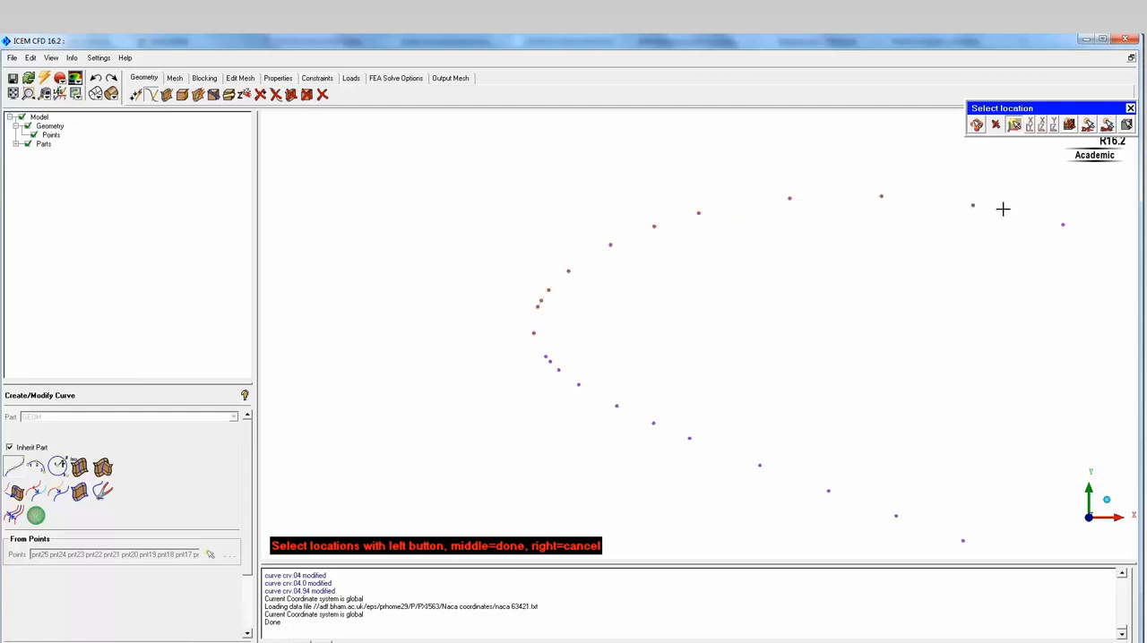
{"action": "left_click", "coordinate": [1063, 225]}
- Extend the upper-surface curve through the next six points along the descending middle part of the airfoil
{"action": "middle_click_drag", "start_coordinate": [1082, 300], "coordinate": [442, 260]}
{"action": "key", "text": "F9"}
{"action": "left_click", "coordinate": [508, 214]}
{"action": "left_click", "coordinate": [587, 251]}
{"action": "left_click", "coordinate": [670, 302]}
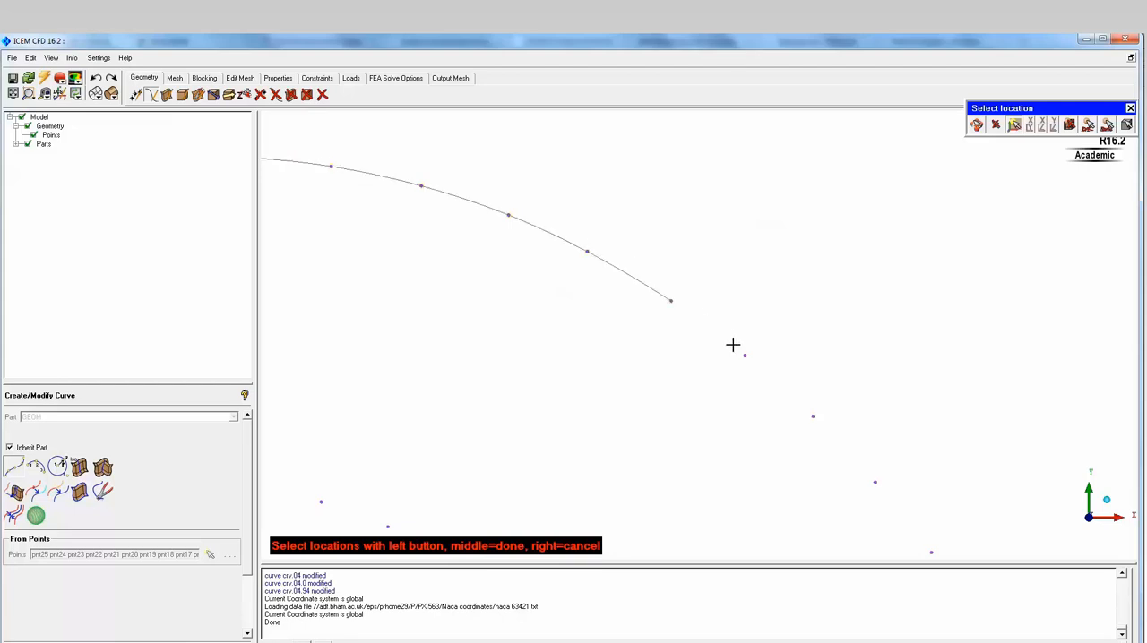
{"action": "left_click", "coordinate": [745, 356]}
{"action": "left_click", "coordinate": [813, 416]}
{"action": "left_click", "coordinate": [874, 482]}
- Extend the upper-surface curve through five more points towards the trailing edge
{"action": "middle_click_drag", "start_coordinate": [810, 415], "coordinate": [619, 178]}
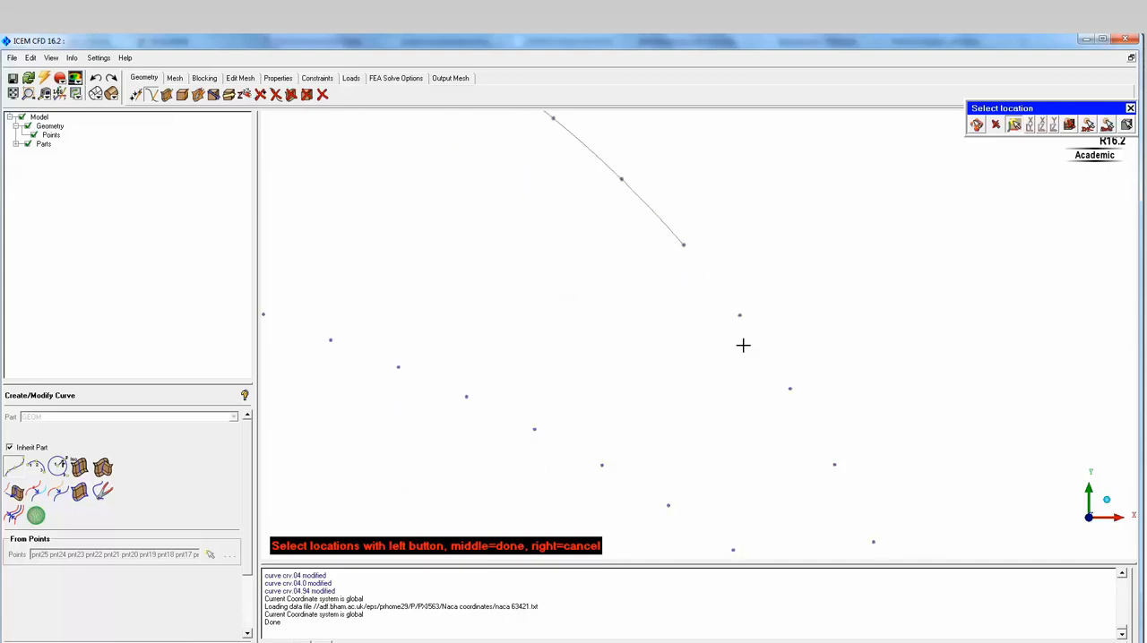
{"action": "left_click", "coordinate": [740, 315]}
{"action": "left_click", "coordinate": [790, 388]}
{"action": "left_click", "coordinate": [834, 464]}
{"action": "middle_click_drag", "start_coordinate": [861, 494], "coordinate": [686, 290]}
{"action": "left_click", "coordinate": [709, 359]}
{"action": "left_click", "coordinate": [743, 436]}
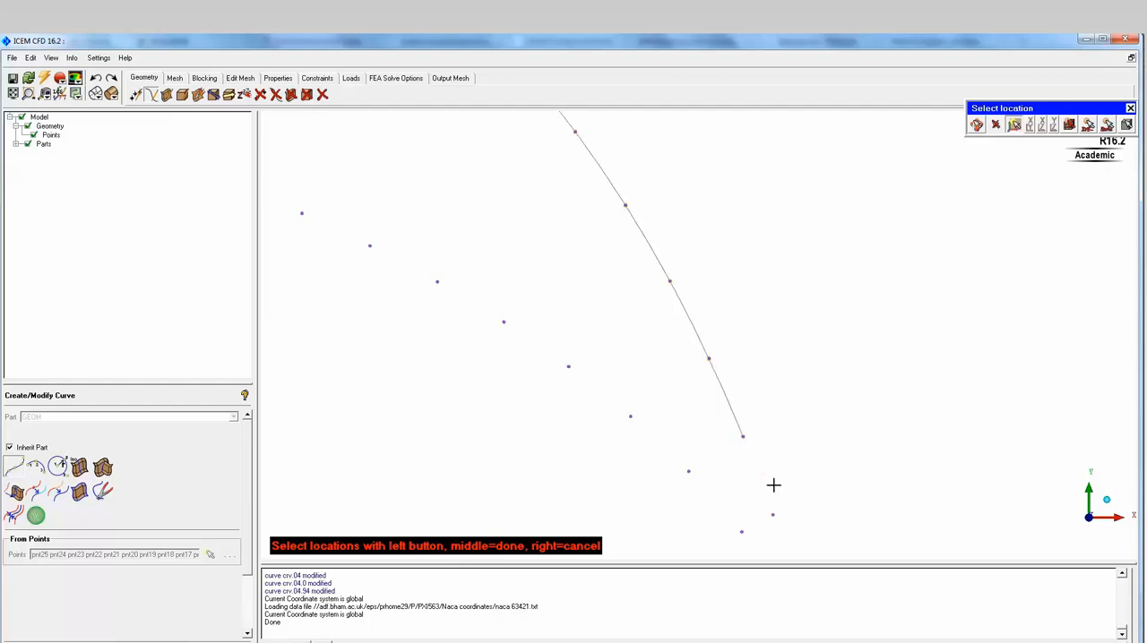
- Add the last two points up to the trailing edge and complete the upper-surface curve
{"action": "left_click", "coordinate": [787, 528]}
{"action": "middle_click_drag", "start_coordinate": [780, 497], "coordinate": [687, 318]}
{"action": "middle_click_drag", "start_coordinate": [725, 440], "coordinate": [687, 320]}
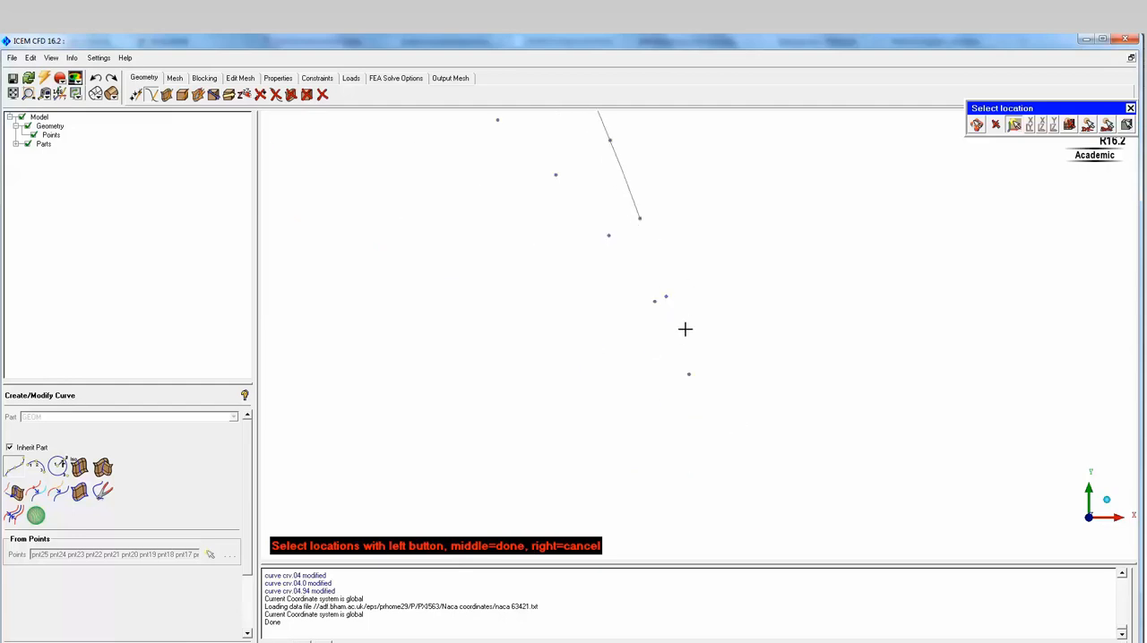
{"action": "left_click", "coordinate": [666, 299]}
{"action": "left_click", "coordinate": [688, 375]}
{"action": "middle_click", "coordinate": [739, 320]}
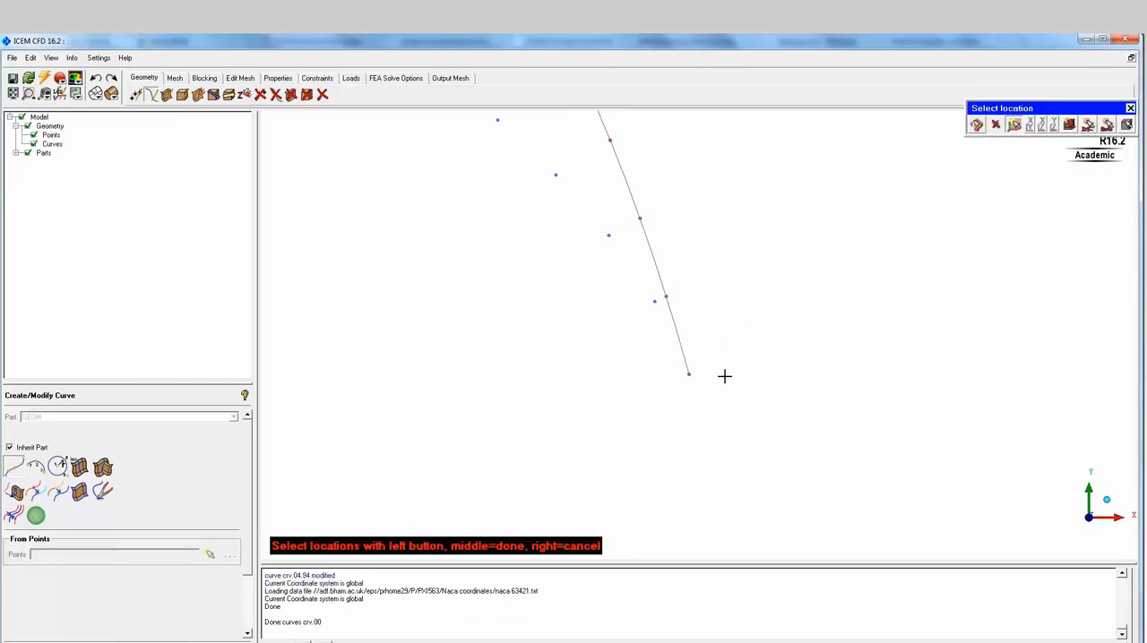
- Start the lower-surface curve at the trailing-edge point and run it through the next five lower points
{"action": "left_click", "coordinate": [687, 373]}
{"action": "left_click", "coordinate": [654, 302]}
{"action": "left_click", "coordinate": [608, 235]}
{"action": "left_click", "coordinate": [555, 175]}
{"action": "left_click", "coordinate": [496, 123]}
{"action": "scroll", "coordinate": [836, 422], "scroll_direction": "up", "scroll_amount": 5}
{"action": "left_click", "coordinate": [808, 400]}
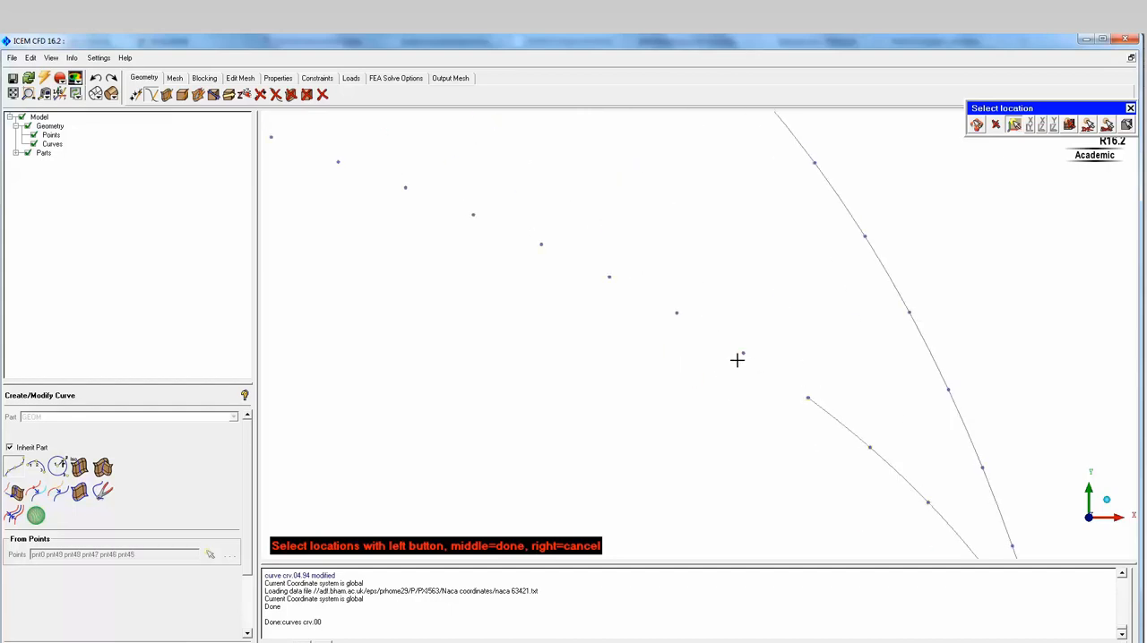
- Continue the lower-surface curve through the next six points towards the middle of the airfoil
{"action": "left_click", "coordinate": [743, 352]}
{"action": "left_click", "coordinate": [608, 276]}
{"action": "left_click", "coordinate": [541, 244]}
{"action": "left_click", "coordinate": [472, 215]}
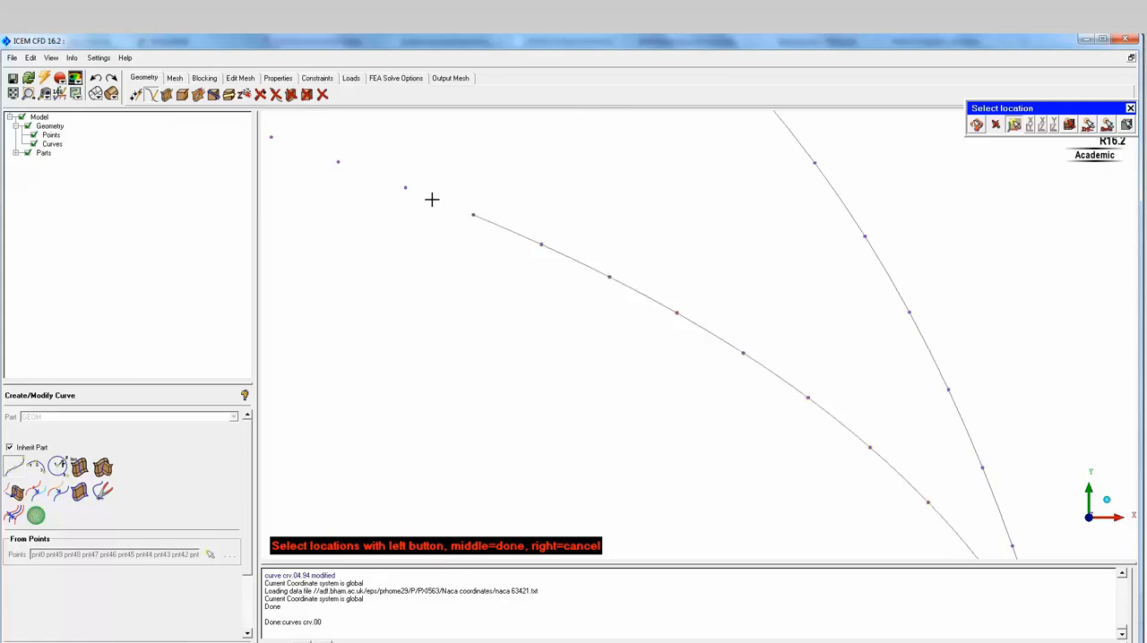
{"action": "left_click", "coordinate": [407, 188]}
- Extend the lower-surface curve through five more points along the middle of the lower side
{"action": "middle_click_drag", "start_coordinate": [558, 268], "coordinate": [767, 387]}
{"action": "scroll", "coordinate": [657, 340], "scroll_direction": "up", "scroll_amount": 1}
{"action": "left_click", "coordinate": [660, 338]}
{"action": "left_click", "coordinate": [580, 309]}
{"action": "left_click", "coordinate": [502, 279]}
{"action": "left_click", "coordinate": [424, 250]}
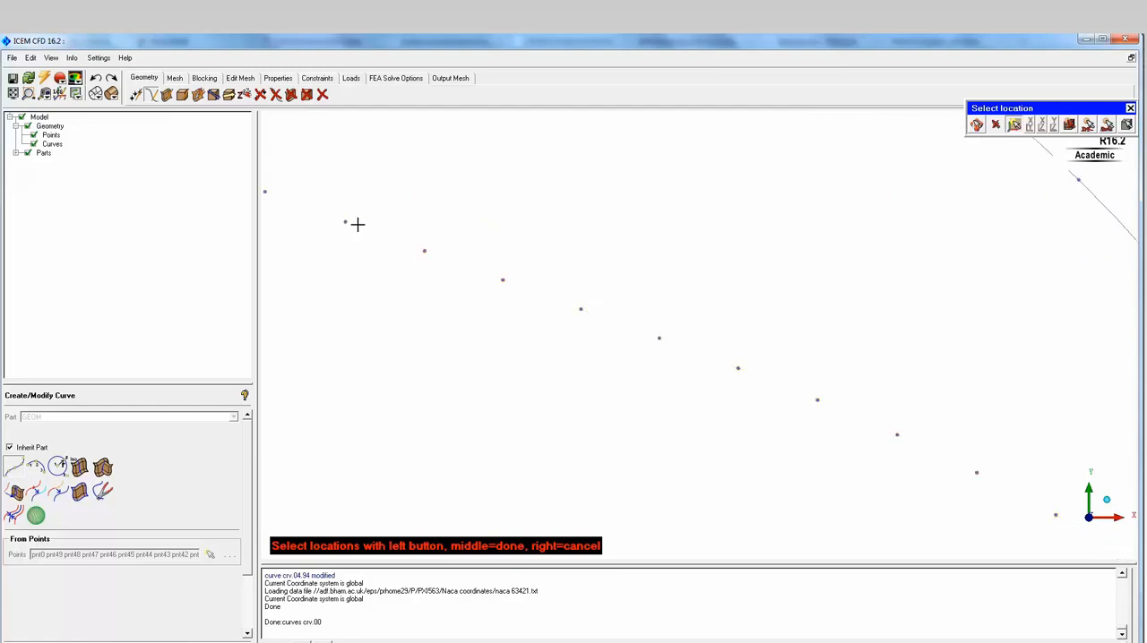
{"action": "left_click", "coordinate": [346, 222]}
- Pick the remaining lower-surface points up to the leading edge, complete the lower curve and end curve creation
{"action": "middle_click_drag", "start_coordinate": [346, 223], "coordinate": [735, 340]}
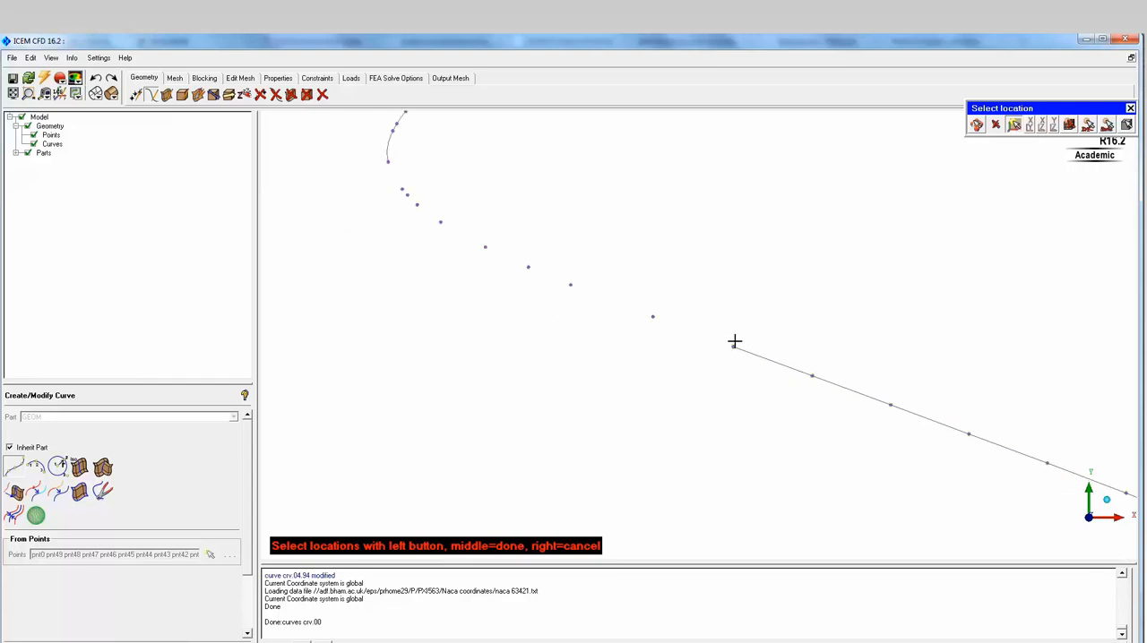
{"action": "left_click", "coordinate": [652, 317]}
{"action": "left_click", "coordinate": [570, 285]}
{"action": "left_click", "coordinate": [527, 267]}
{"action": "left_click", "coordinate": [485, 248]}
{"action": "left_click", "coordinate": [440, 222]}
{"action": "middle_click_drag", "start_coordinate": [421, 207], "coordinate": [688, 397]}
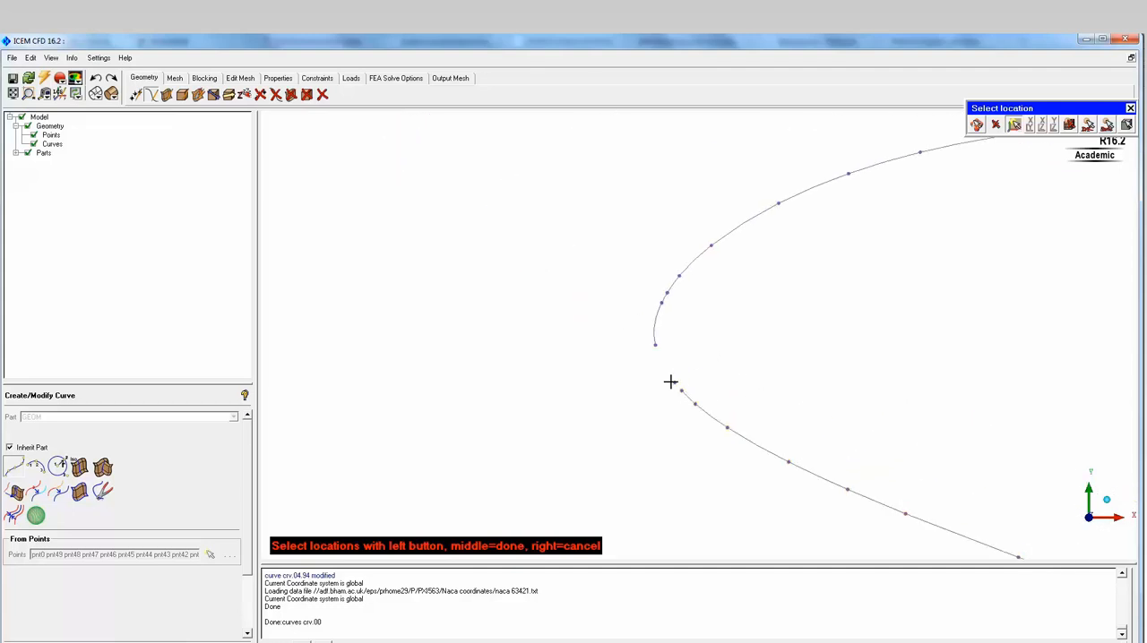
{"action": "middle_click", "coordinate": [547, 323]}
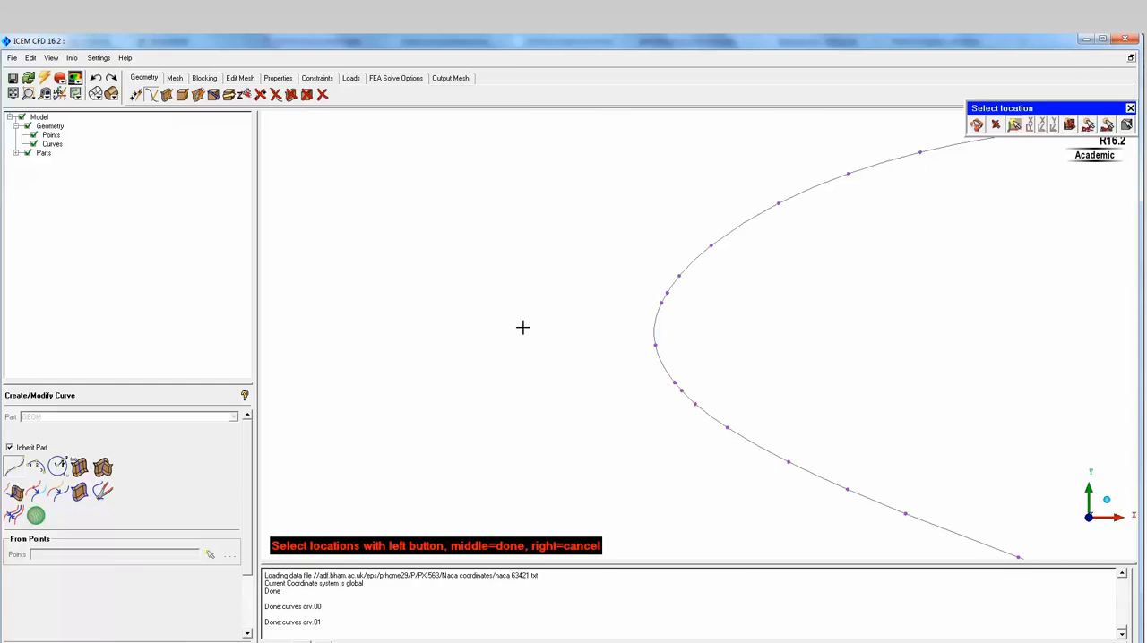
{"action": "middle_click", "coordinate": [522, 328]}
- Select the whole airfoil, both curves and all of its points, as the geometry for the transformation tools
{"action": "scroll", "coordinate": [509, 335], "scroll_direction": "down", "scroll_amount": 6}
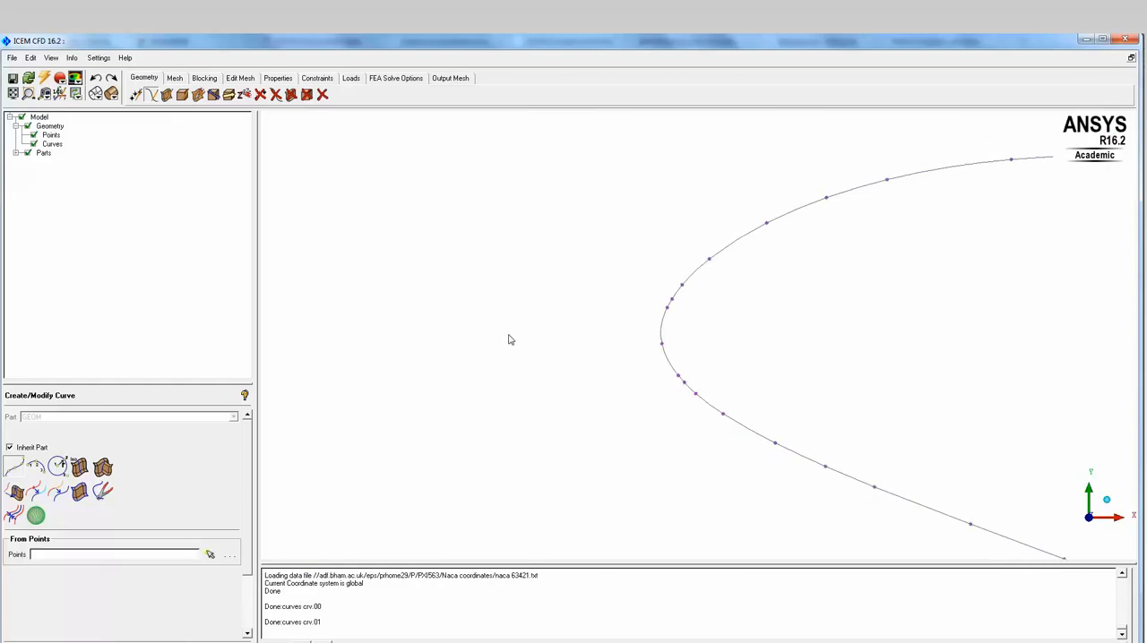
{"action": "scroll", "coordinate": [509, 335], "scroll_direction": "down", "scroll_amount": 5}
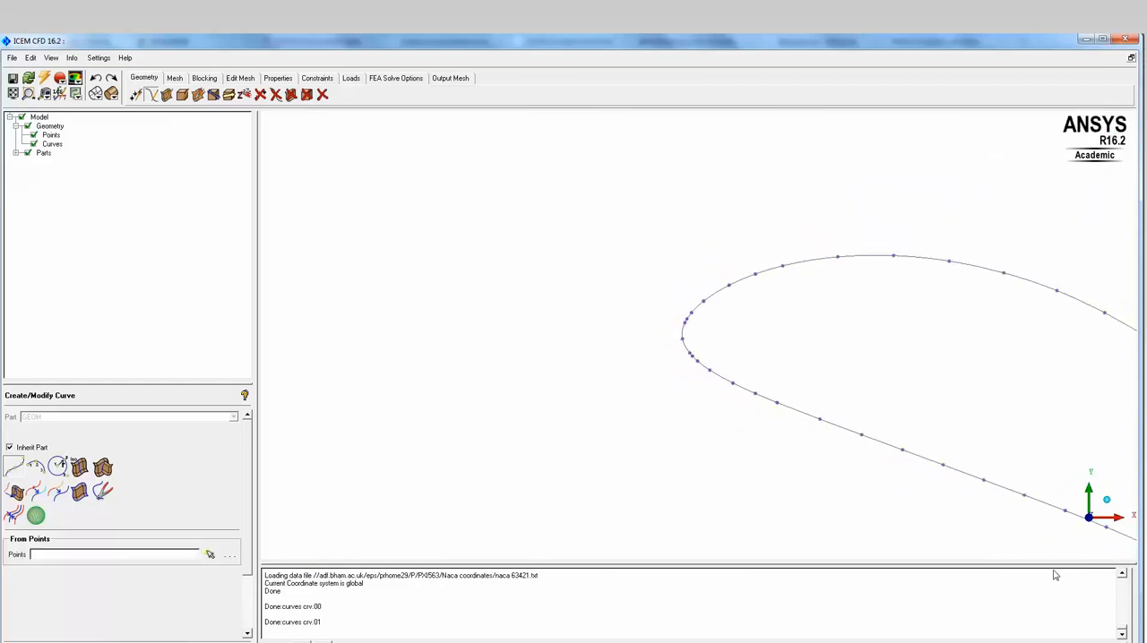
{"action": "left_click", "coordinate": [1089, 520]}
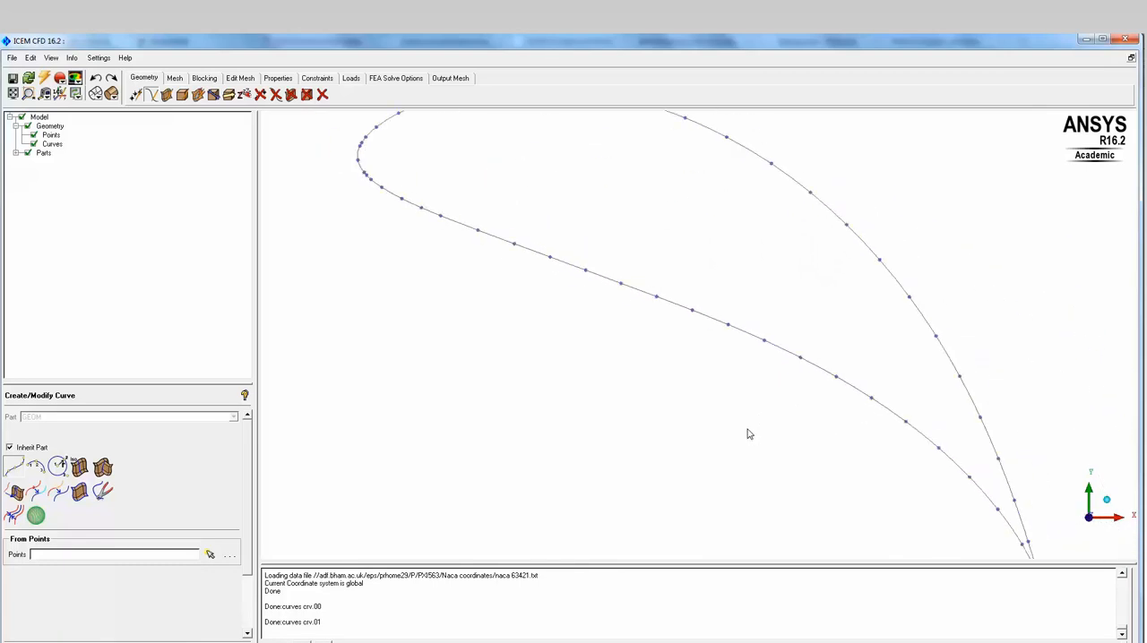
{"action": "scroll", "coordinate": [749, 434], "scroll_direction": "down", "scroll_amount": 2}
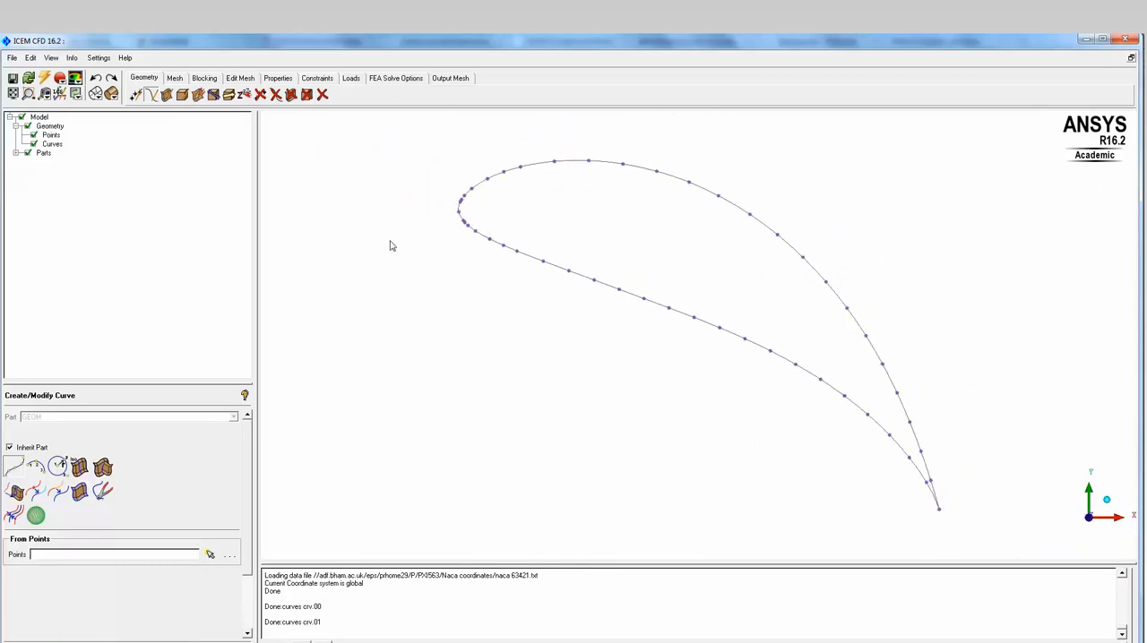
{"action": "left_click", "coordinate": [229, 95]}
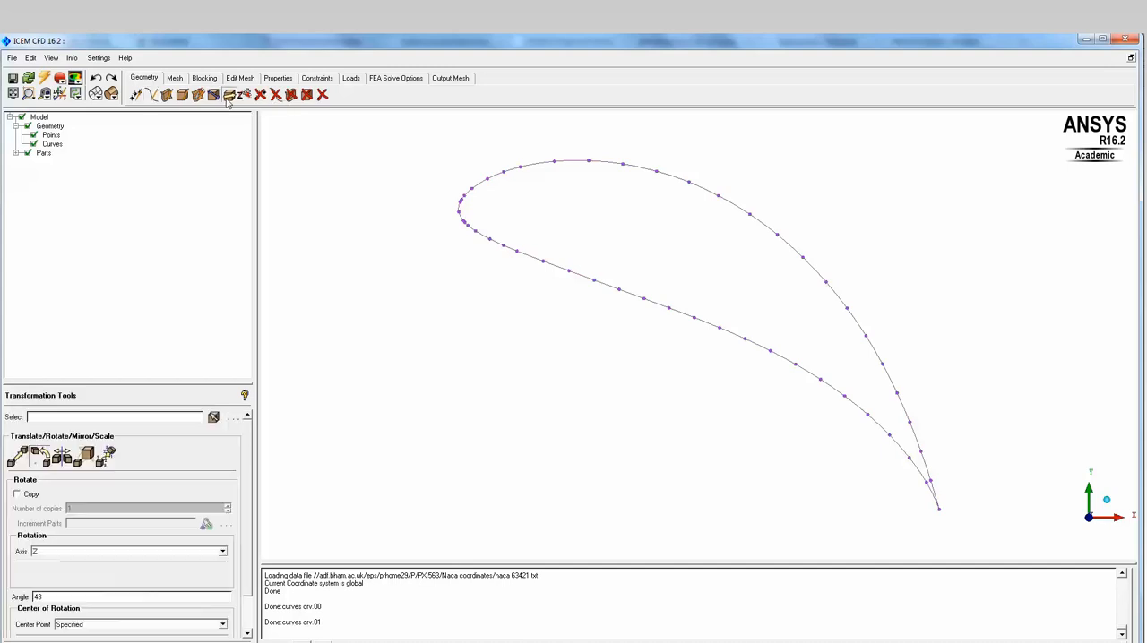
{"action": "left_click", "coordinate": [215, 418]}
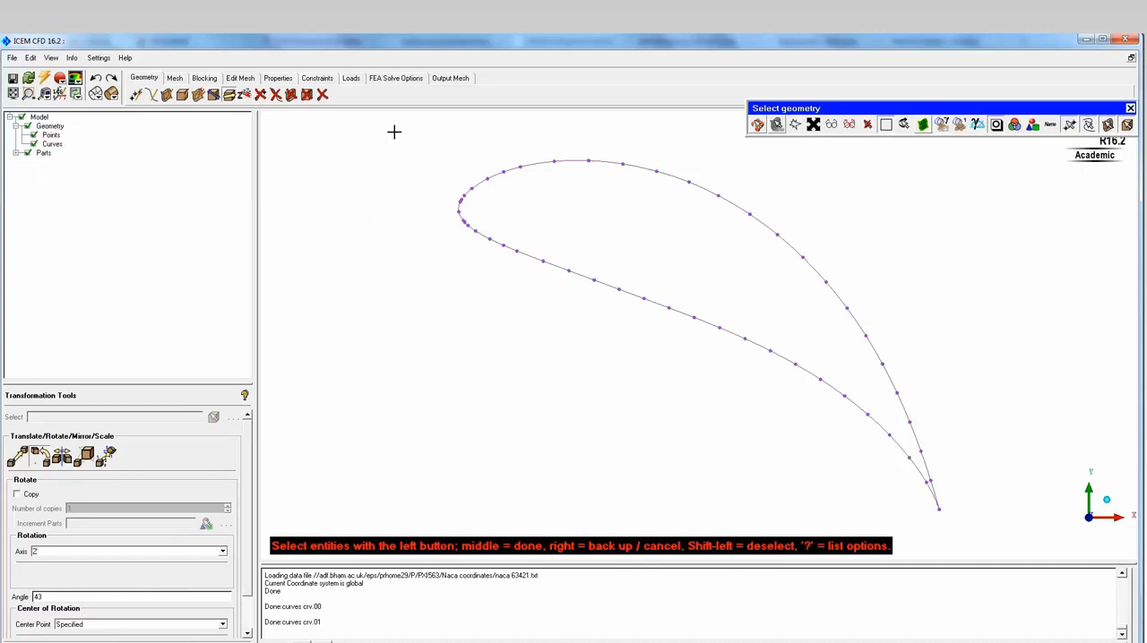
{"action": "left_click_drag", "start_coordinate": [393, 129], "coordinate": [581, 273]}
{"action": "left_click_drag", "start_coordinate": [723, 380], "coordinate": [1026, 552]}
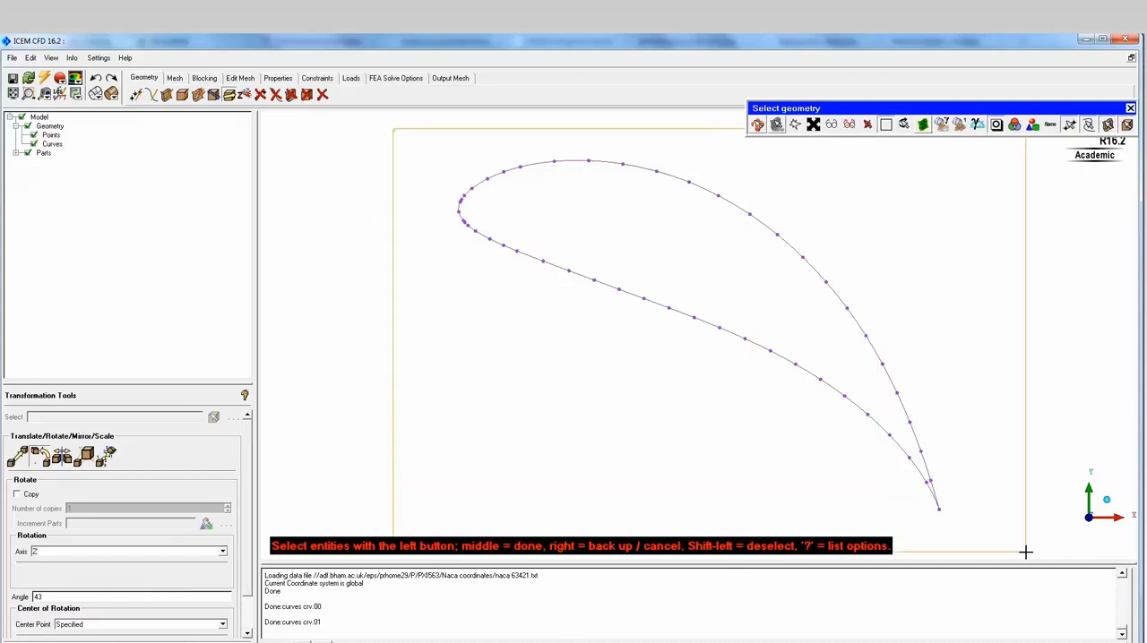
{"action": "middle_click", "coordinate": [1026, 552]}
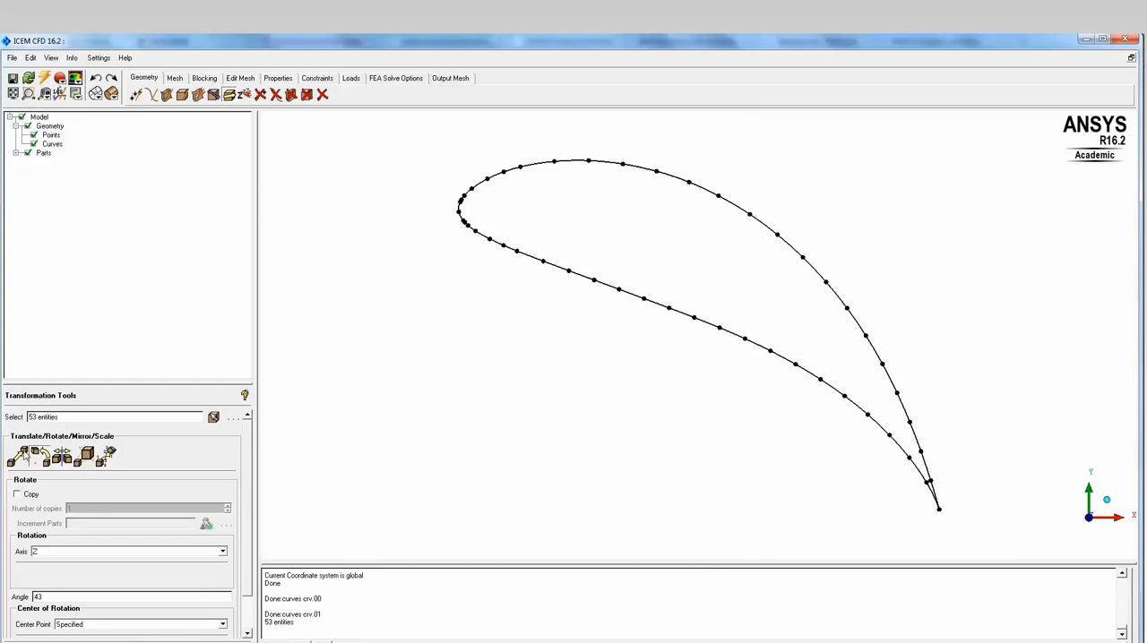
- Translate one copy of the selected airfoil using explicit offsets of 0 in X, 0 in Y and 100 in Z
{"action": "left_click", "coordinate": [18, 495]}
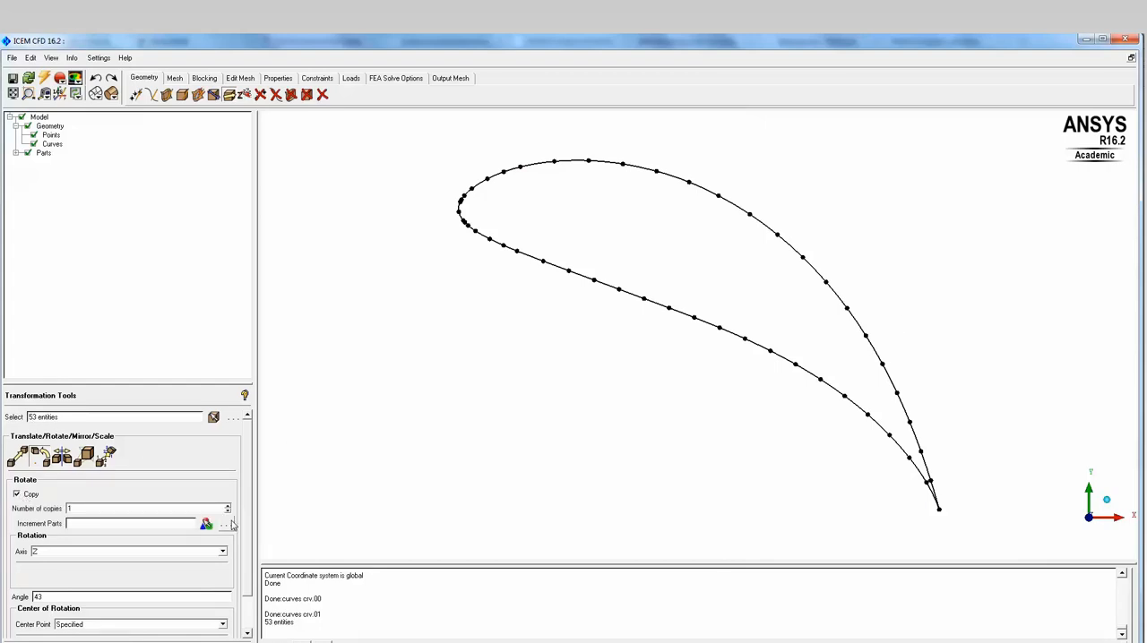
{"action": "left_click_drag", "start_coordinate": [243, 504], "coordinate": [250, 546]}
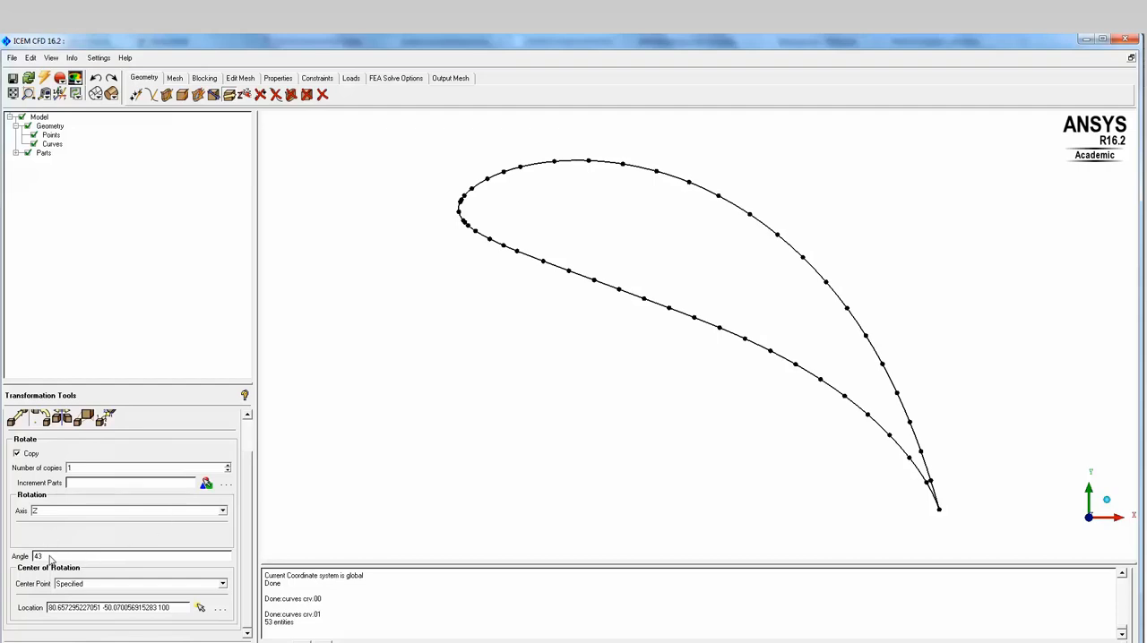
{"action": "left_click", "coordinate": [18, 423]}
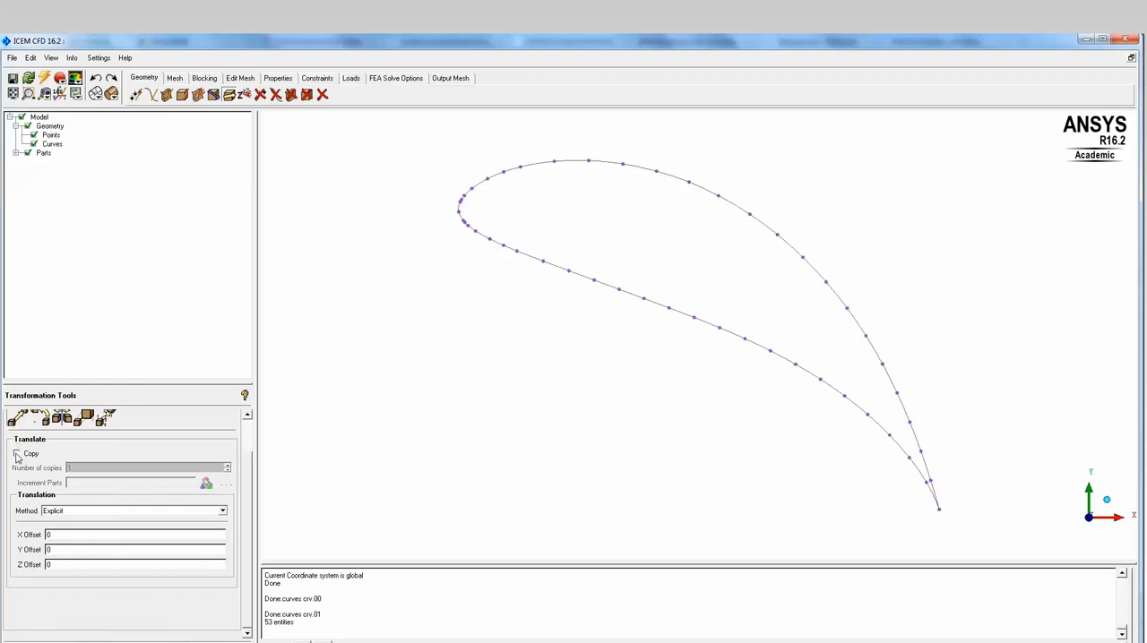
{"action": "left_click", "coordinate": [16, 454]}
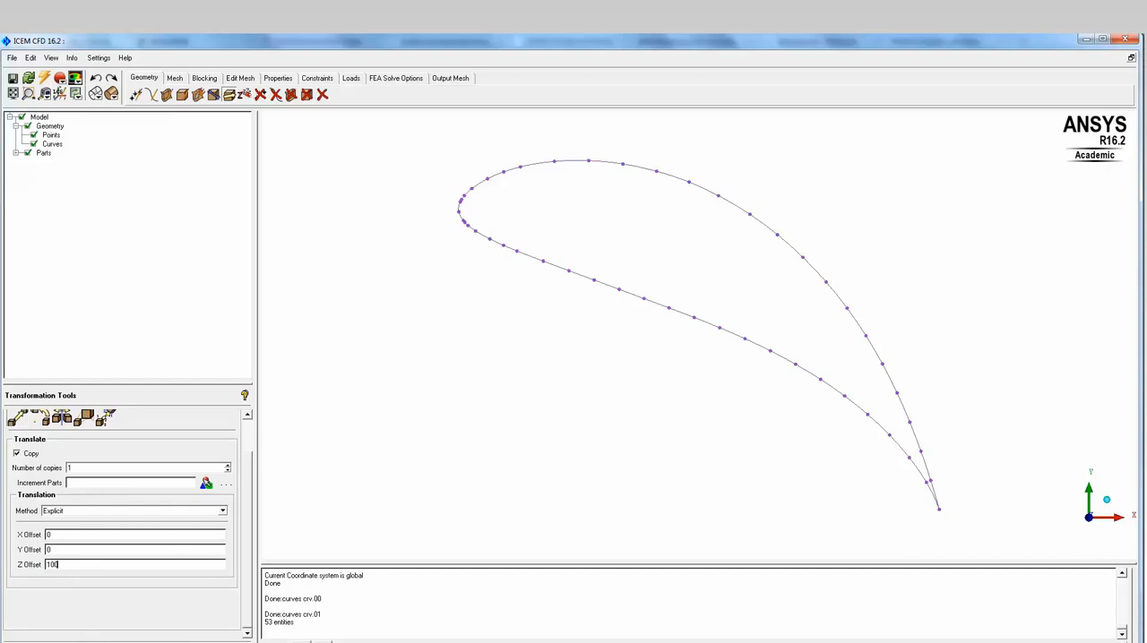
{"action": "left_click", "coordinate": [135, 642]}
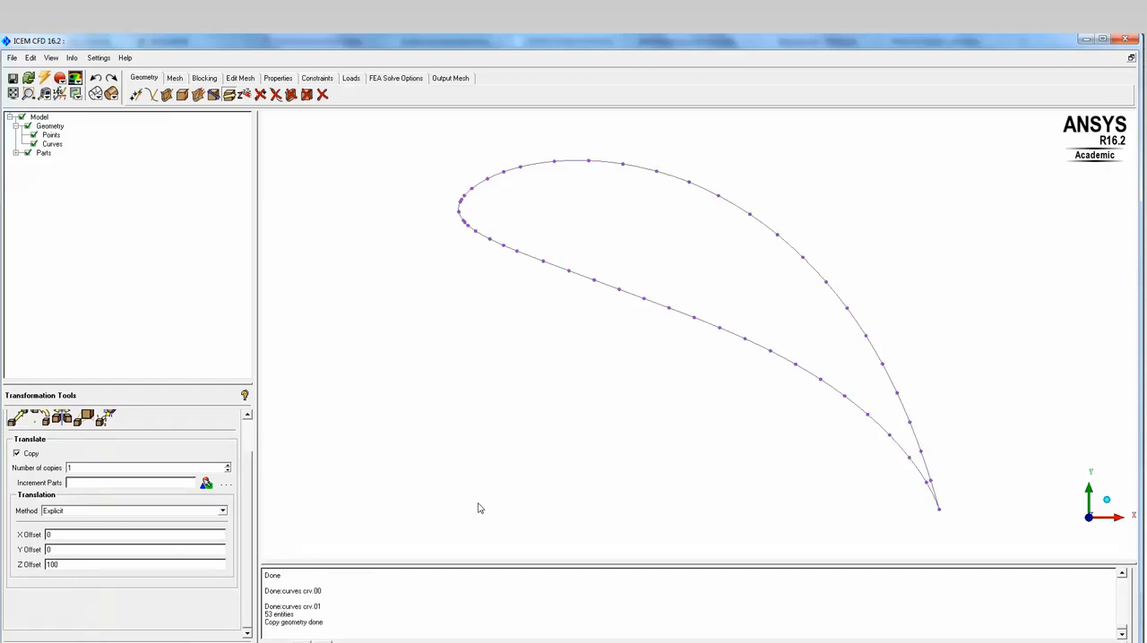
{"action": "left_click_drag", "start_coordinate": [542, 473], "coordinate": [635, 335]}
{"action": "middle_click_drag", "start_coordinate": [635, 335], "coordinate": [666, 341]}
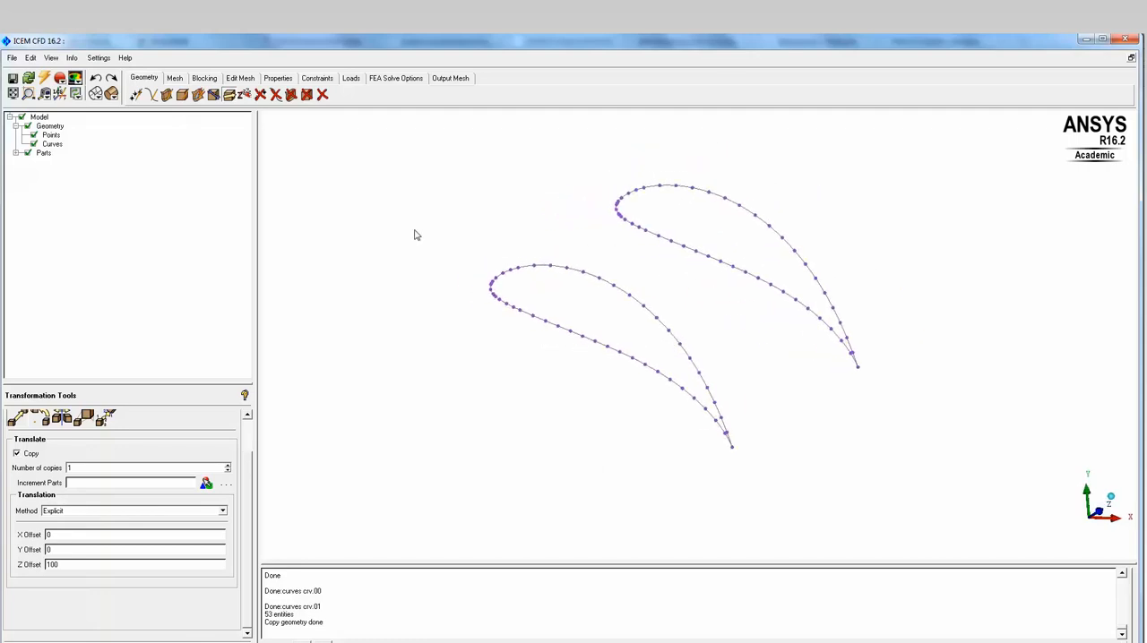
- Undo the airfoil copy and create it again with the same Z offset of 100
{"action": "left_click", "coordinate": [96, 79]}
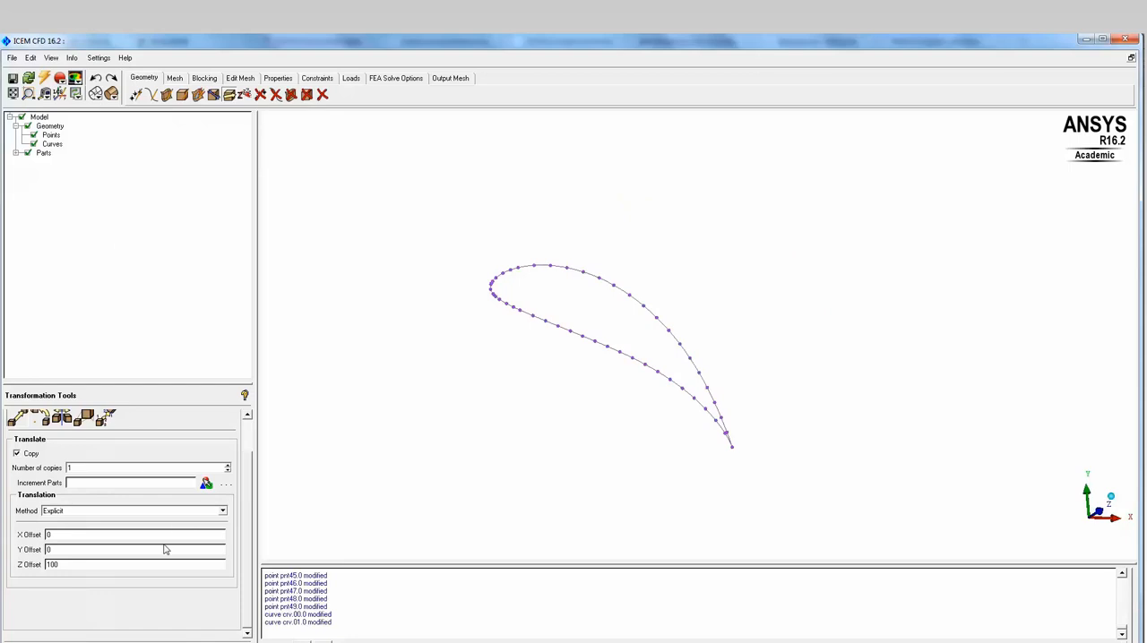
{"action": "left_click", "coordinate": [169, 612]}
{"action": "left_click_drag", "start_coordinate": [680, 281], "coordinate": [641, 407]}
{"action": "left_click_drag", "start_coordinate": [559, 414], "coordinate": [617, 412]}
{"action": "middle_click_drag", "start_coordinate": [543, 363], "coordinate": [702, 383]}
- Create a straight curve from points joining the leading-edge points of the two airfoil sections
{"action": "scroll", "coordinate": [702, 383], "scroll_direction": "up", "scroll_amount": 8}
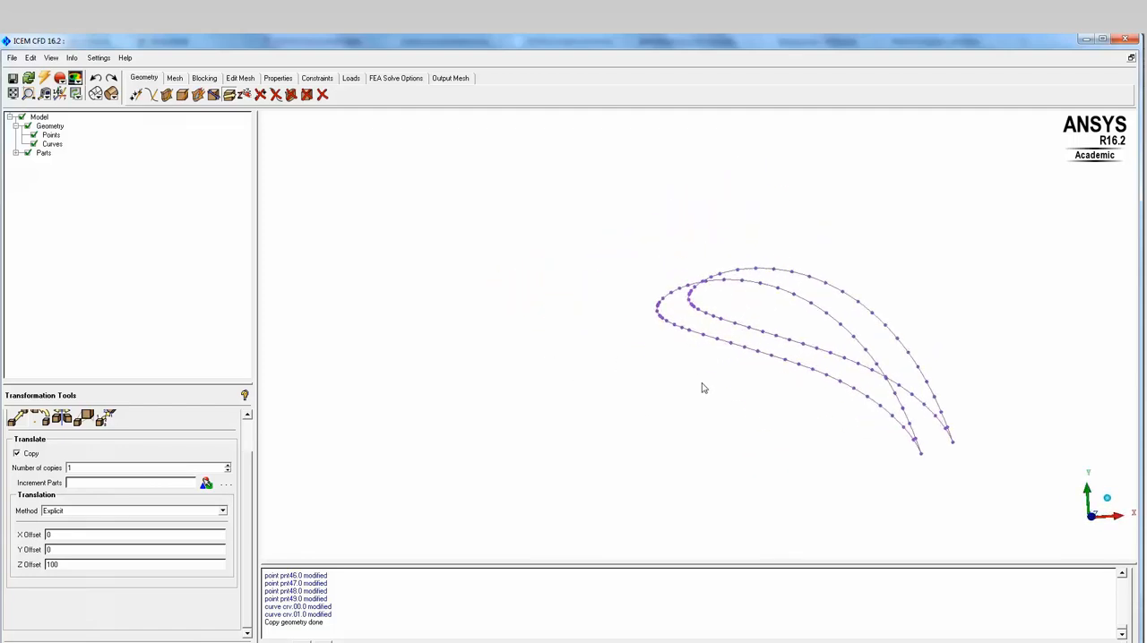
{"action": "scroll", "coordinate": [656, 386], "scroll_direction": "up", "scroll_amount": 3}
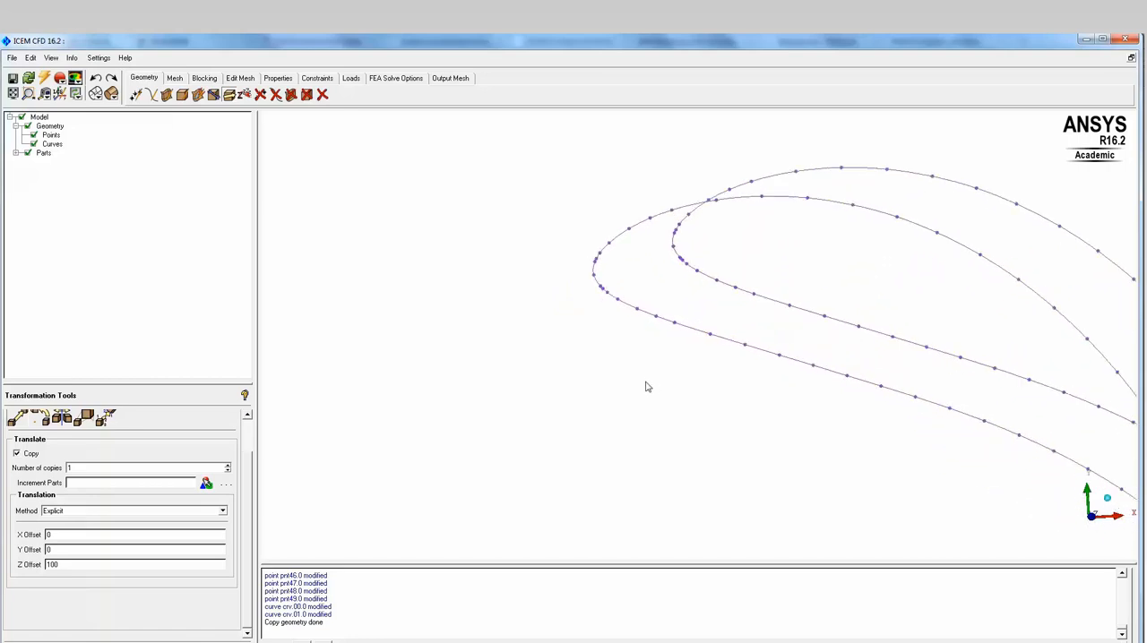
{"action": "middle_click_drag", "start_coordinate": [615, 376], "coordinate": [648, 385]}
{"action": "scroll", "coordinate": [648, 385], "scroll_direction": "up", "scroll_amount": 3}
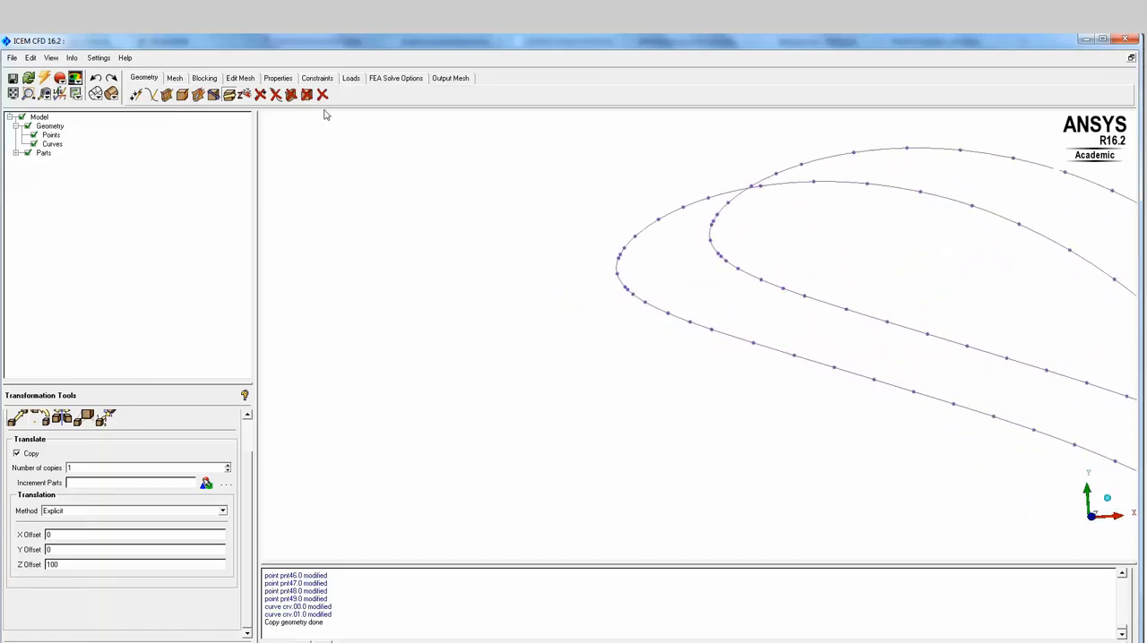
{"action": "left_click", "coordinate": [152, 95]}
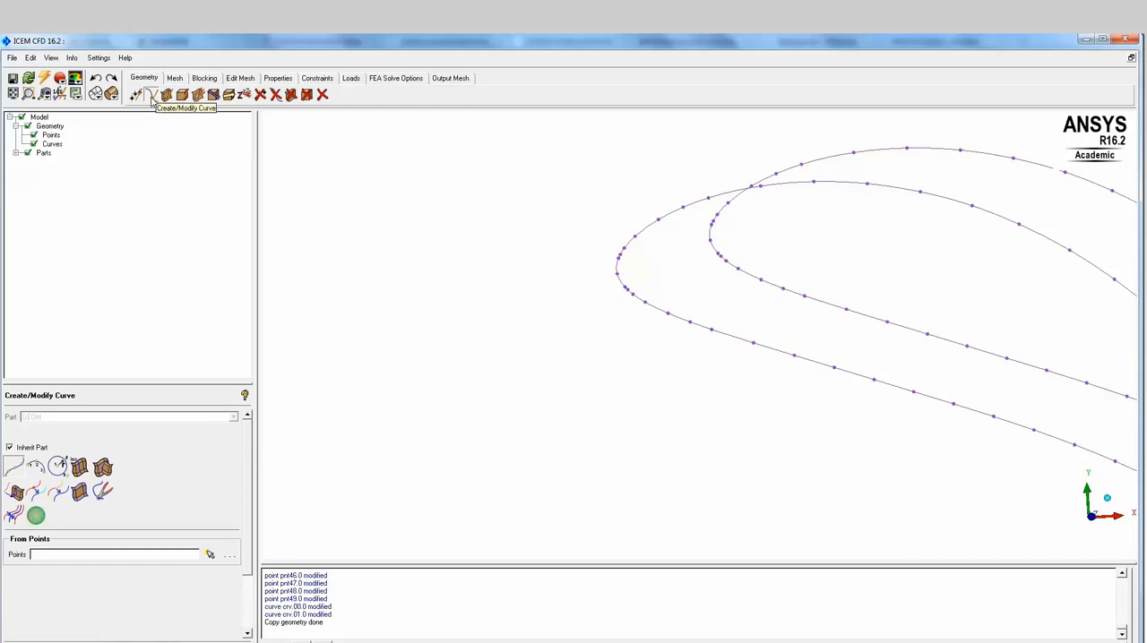
{"action": "left_click", "coordinate": [20, 475]}
{"action": "left_click", "coordinate": [617, 271]}
{"action": "left_click", "coordinate": [712, 237]}
{"action": "middle_click", "coordinate": [560, 223]}
- Join the trailing-edge points of the two airfoil sections with a straight curve and end curve creation
{"action": "scroll", "coordinate": [822, 399], "scroll_direction": "down", "scroll_amount": 3}
{"action": "middle_click_drag", "start_coordinate": [973, 404], "coordinate": [517, 272]}
{"action": "middle_click_drag", "start_coordinate": [863, 392], "coordinate": [799, 336]}
{"action": "scroll", "coordinate": [793, 408], "scroll_direction": "up", "scroll_amount": 2}
{"action": "left_click", "coordinate": [778, 465]}
{"action": "left_click", "coordinate": [868, 435]}
{"action": "middle_click", "coordinate": [910, 356]}
{"action": "scroll", "coordinate": [921, 384], "scroll_direction": "down", "scroll_amount": 4}
{"action": "scroll", "coordinate": [888, 395], "scroll_direction": "down", "scroll_amount": 3}
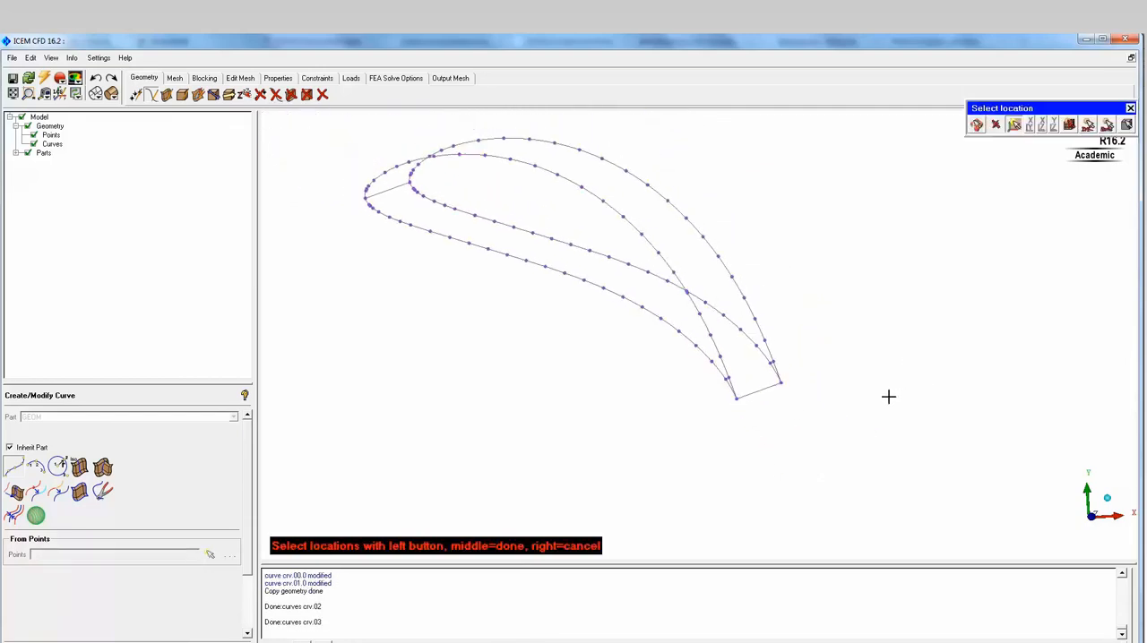
{"action": "middle_click", "coordinate": [936, 413]}
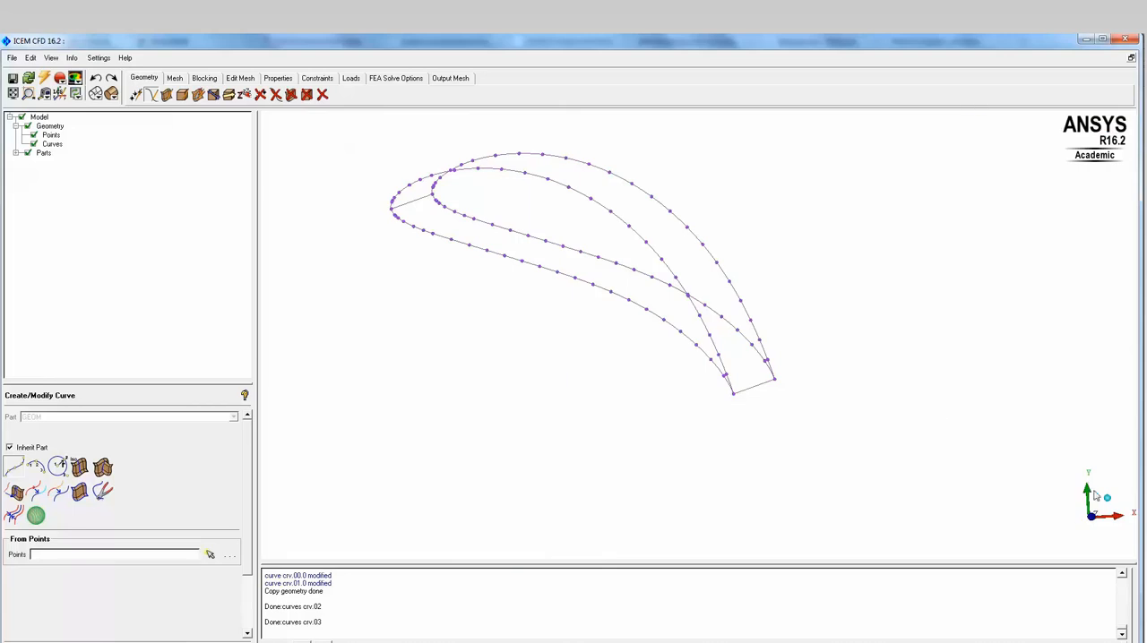
- Hide the curves and select the leading-edge points of both airfoil sections for translation
{"action": "left_click", "coordinate": [1103, 517]}
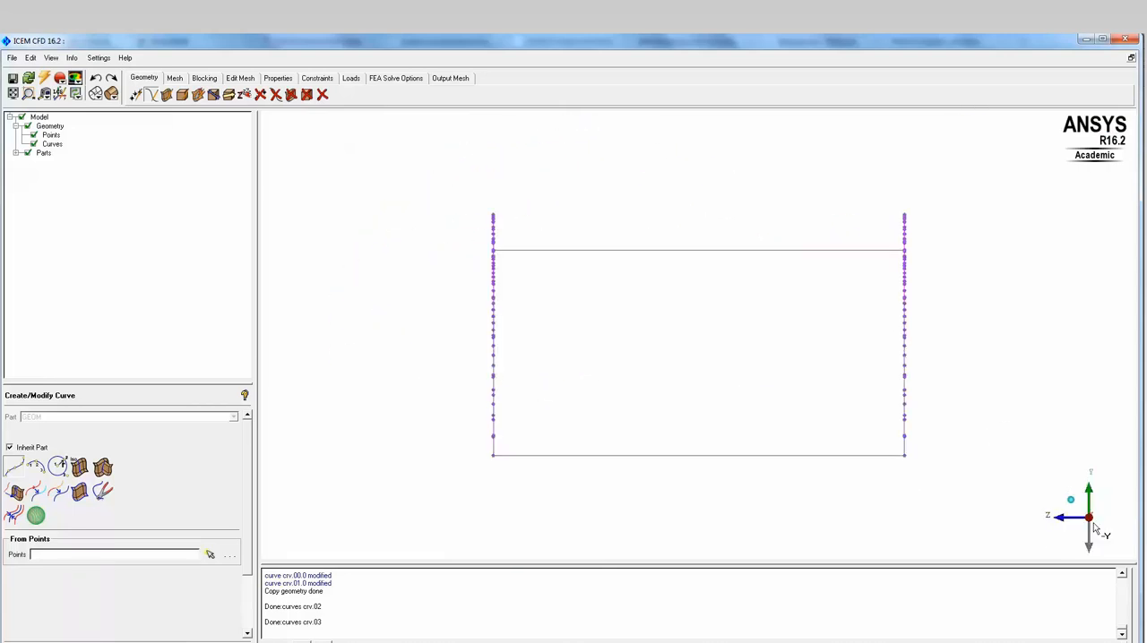
{"action": "left_click", "coordinate": [1066, 518]}
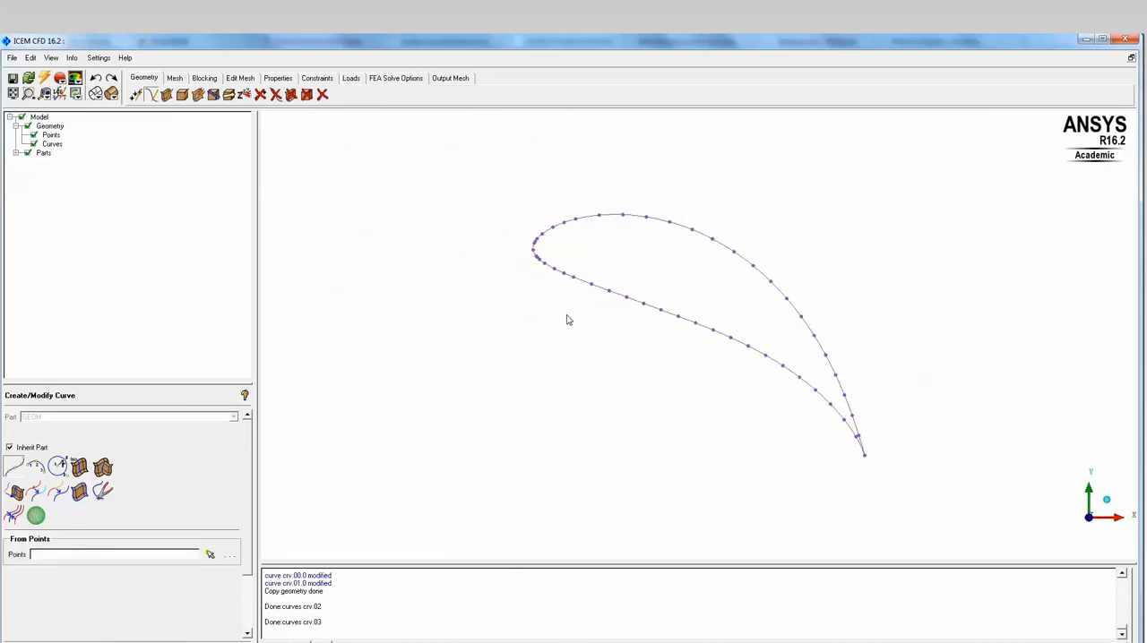
{"action": "middle_click_drag", "start_coordinate": [572, 333], "coordinate": [686, 318]}
{"action": "scroll", "coordinate": [604, 317], "scroll_direction": "down", "scroll_amount": 1}
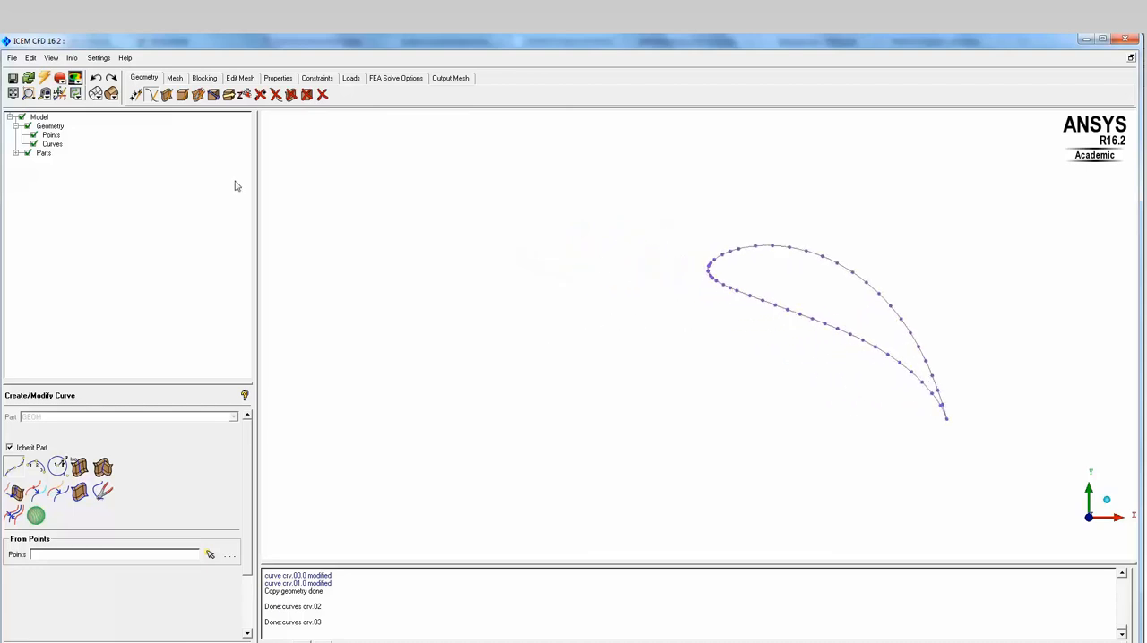
{"action": "middle_click_drag", "start_coordinate": [776, 292], "coordinate": [612, 297]}
{"action": "left_click_drag", "start_coordinate": [632, 317], "coordinate": [653, 291]}
{"action": "left_click", "coordinate": [228, 95]}
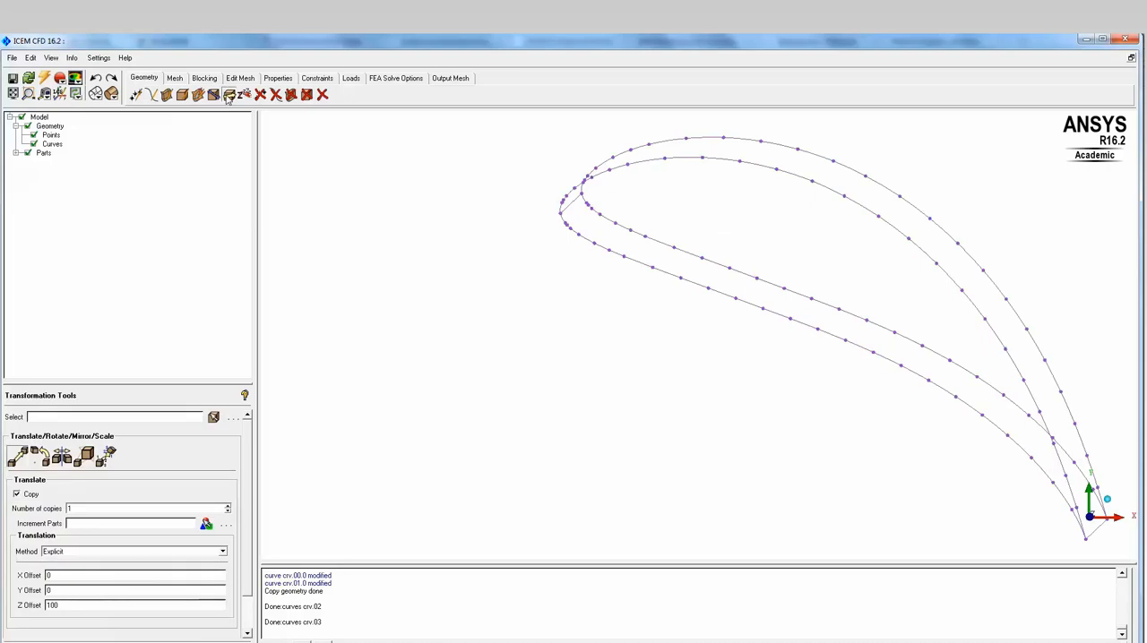
{"action": "left_click", "coordinate": [214, 418]}
{"action": "scroll", "coordinate": [535, 227], "scroll_direction": "up", "scroll_amount": 1}
{"action": "middle_click_drag", "start_coordinate": [535, 234], "coordinate": [625, 311]}
{"action": "scroll", "coordinate": [627, 287], "scroll_direction": "up", "scroll_amount": 1}
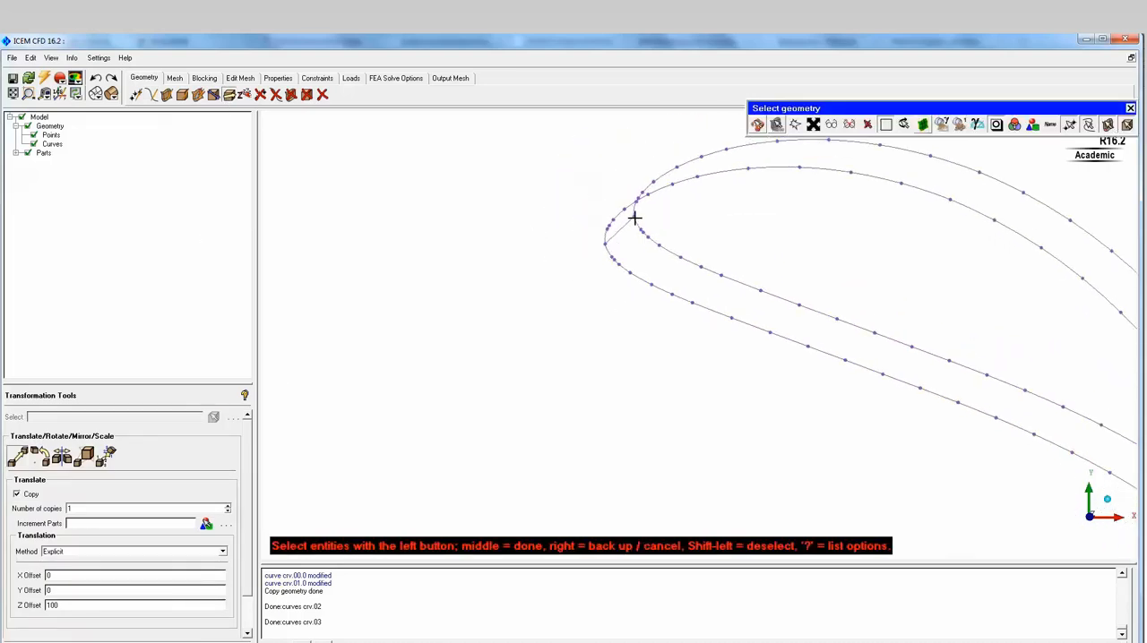
{"action": "left_click", "coordinate": [33, 144]}
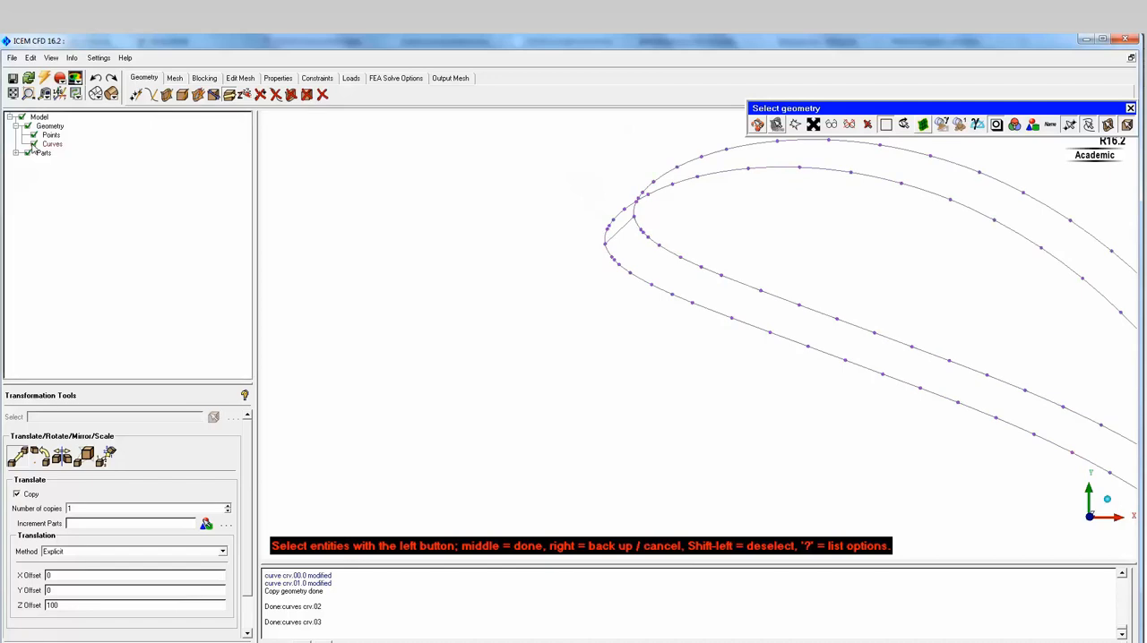
{"action": "left_click", "coordinate": [603, 243]}
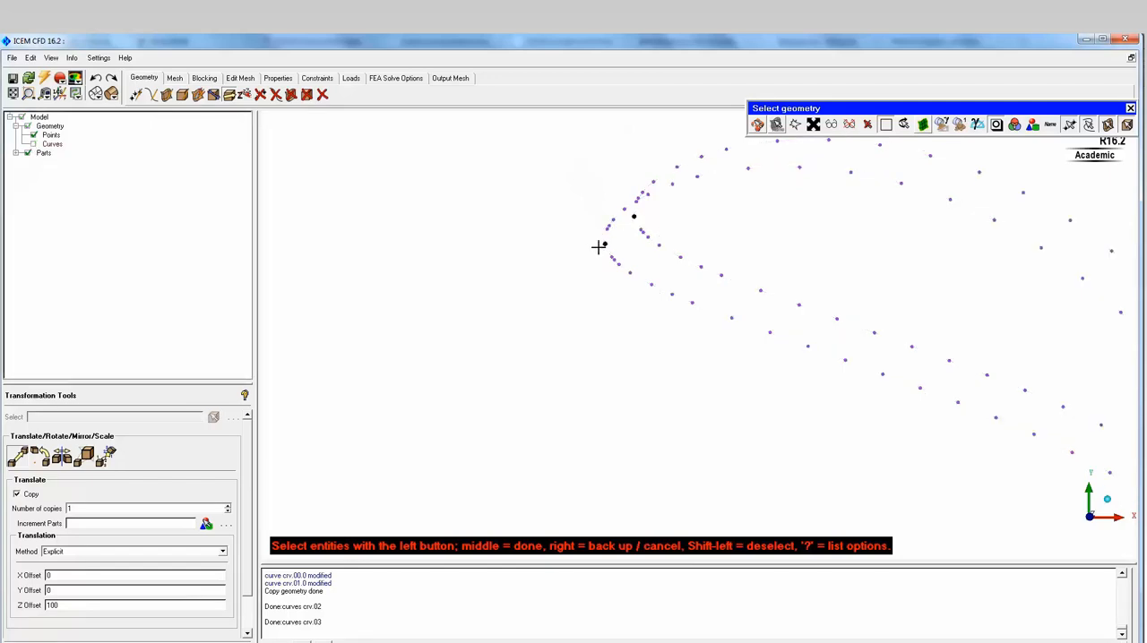
{"action": "middle_click", "coordinate": [515, 231]}
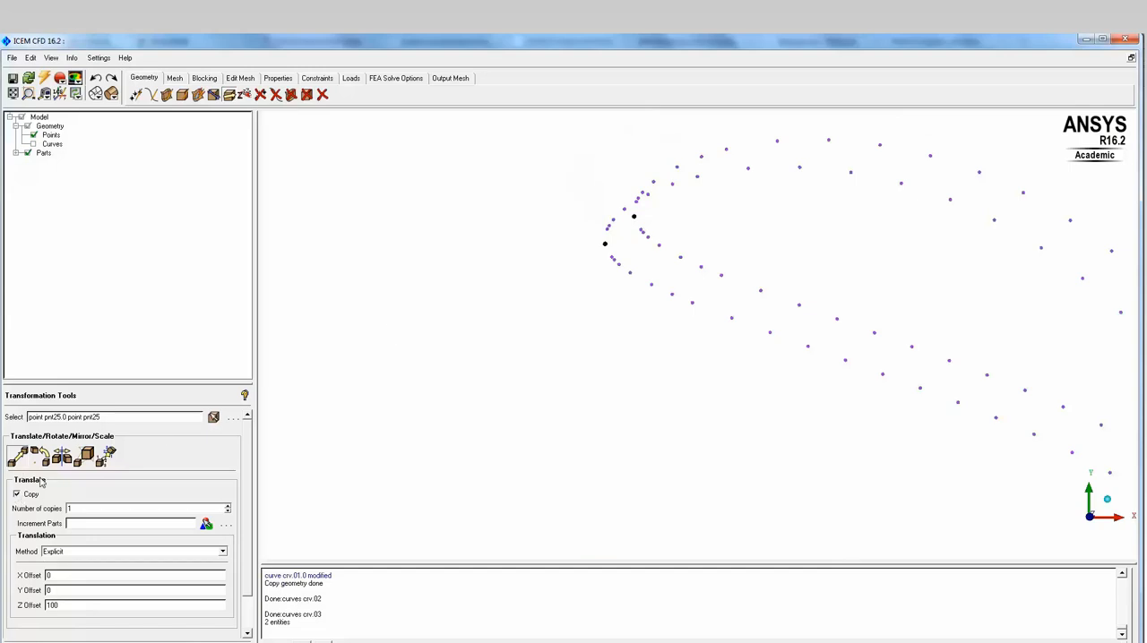
- Translate one copy of the two leading-edge points by an X offset of -200 with Y and Z offsets of 0
{"action": "scroll", "coordinate": [120, 544], "scroll_direction": "down", "scroll_amount": 2}
{"action": "double_click", "coordinate": [84, 537]}
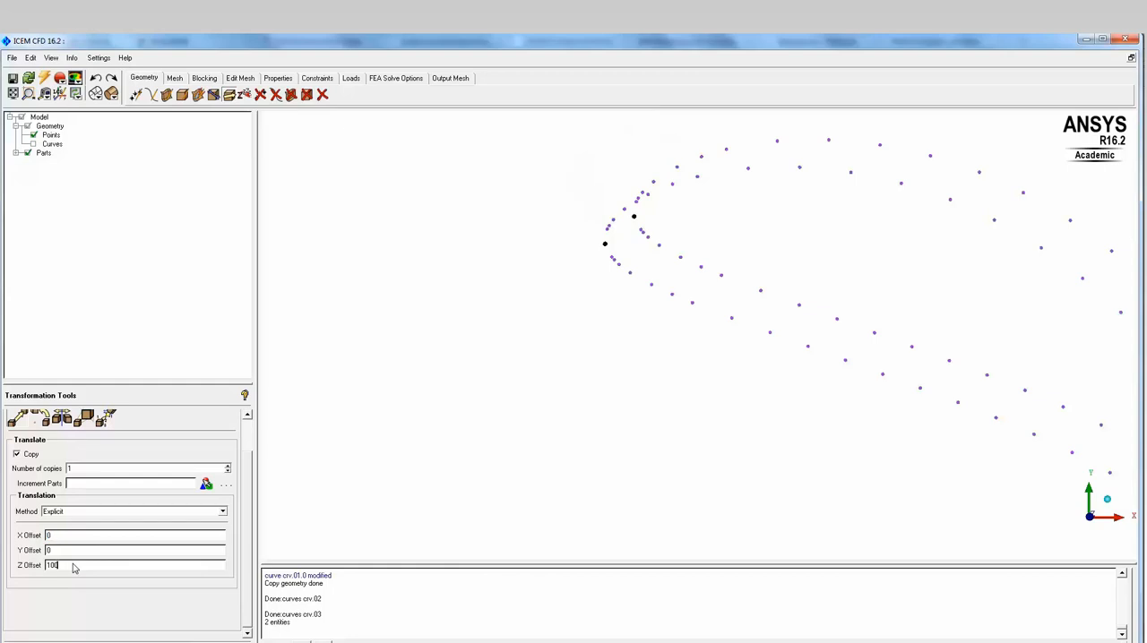
{"action": "type", "text": "0"}
{"action": "left_click", "coordinate": [76, 642]}
- Create a straight curve from the first copied upstream point to the leading-edge point of its airfoil section
{"action": "scroll", "coordinate": [602, 418], "scroll_direction": "down", "scroll_amount": 5}
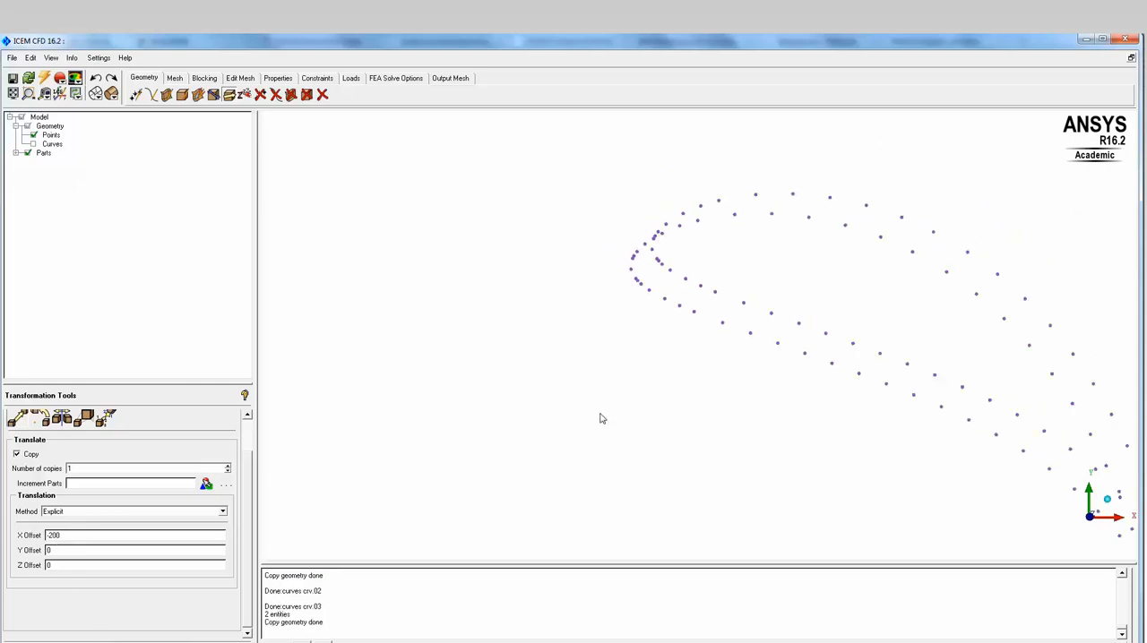
{"action": "scroll", "coordinate": [599, 413], "scroll_direction": "down", "scroll_amount": 4}
{"action": "middle_click_drag", "start_coordinate": [476, 380], "coordinate": [755, 378]}
{"action": "scroll", "coordinate": [756, 378], "scroll_direction": "down", "scroll_amount": 3}
{"action": "middle_click_drag", "start_coordinate": [548, 379], "coordinate": [628, 367]}
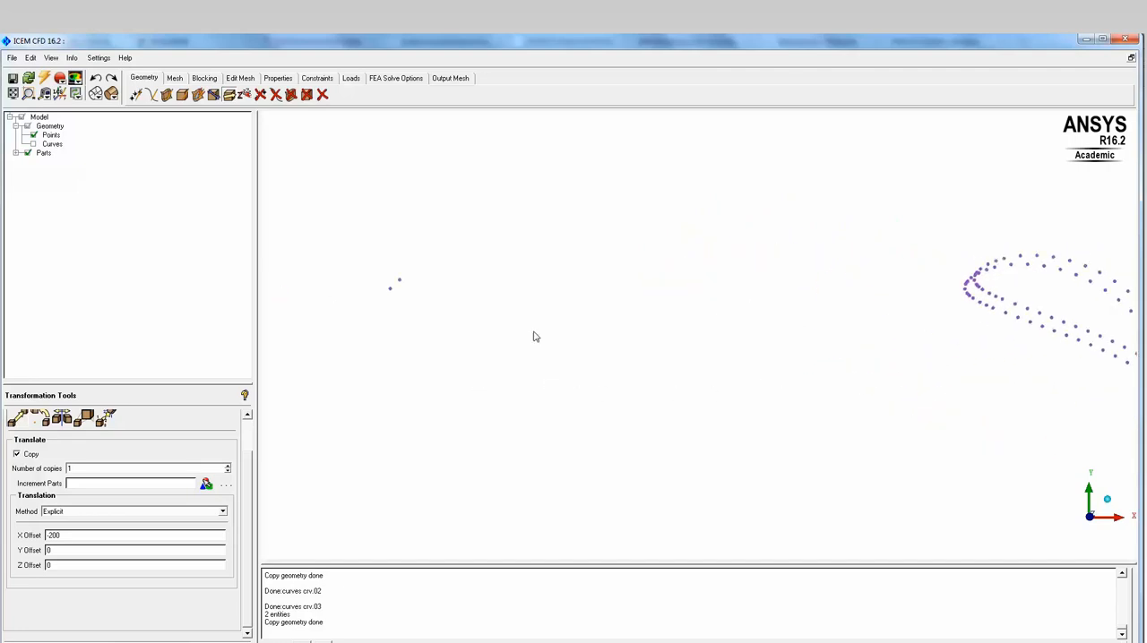
{"action": "left_click_drag", "start_coordinate": [760, 378], "coordinate": [844, 396]}
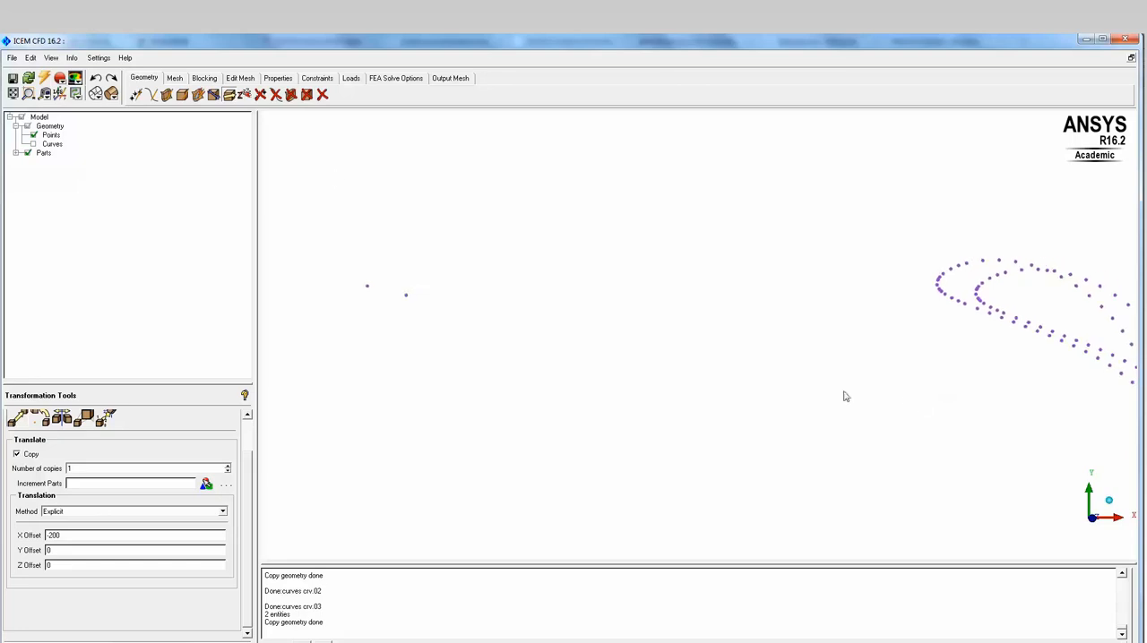
{"action": "left_click", "coordinate": [150, 94]}
{"action": "scroll", "coordinate": [479, 316], "scroll_direction": "up", "scroll_amount": 3}
{"action": "left_click", "coordinate": [356, 288]}
{"action": "middle_click_drag", "start_coordinate": [962, 326], "coordinate": [754, 315]}
{"action": "scroll", "coordinate": [771, 312], "scroll_direction": "up", "scroll_amount": 2}
{"action": "left_click", "coordinate": [834, 271]}
{"action": "middle_click", "coordinate": [602, 237]}
- Show the curves again, connect the second upstream point to the other section's leading edge, and end curve creation
{"action": "left_click", "coordinate": [33, 144]}
{"action": "scroll", "coordinate": [598, 251], "scroll_direction": "down", "scroll_amount": 3}
{"action": "middle_click_drag", "start_coordinate": [578, 281], "coordinate": [847, 320]}
{"action": "left_click", "coordinate": [372, 306]}
{"action": "middle_click", "coordinate": [579, 274]}
{"action": "scroll", "coordinate": [531, 281], "scroll_direction": "down", "scroll_amount": 1}
{"action": "middle_click", "coordinate": [604, 261]}
{"action": "scroll", "coordinate": [612, 275], "scroll_direction": "down", "scroll_amount": 1}
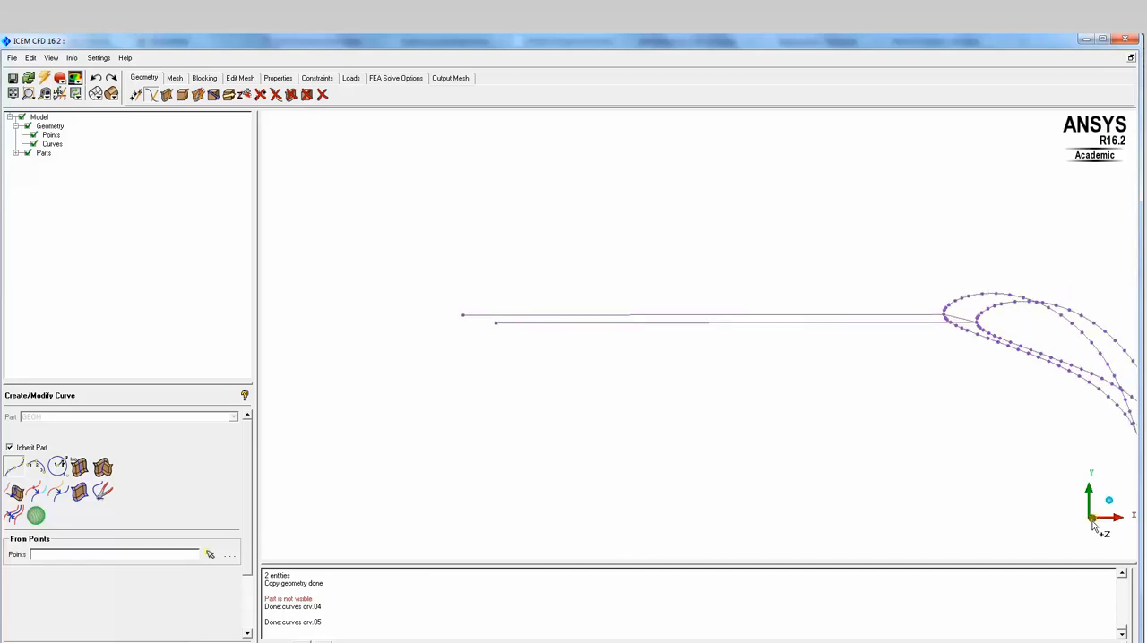
- Select the two upstream curves and their outer end points for a geometry transformation
{"action": "left_click", "coordinate": [228, 95]}
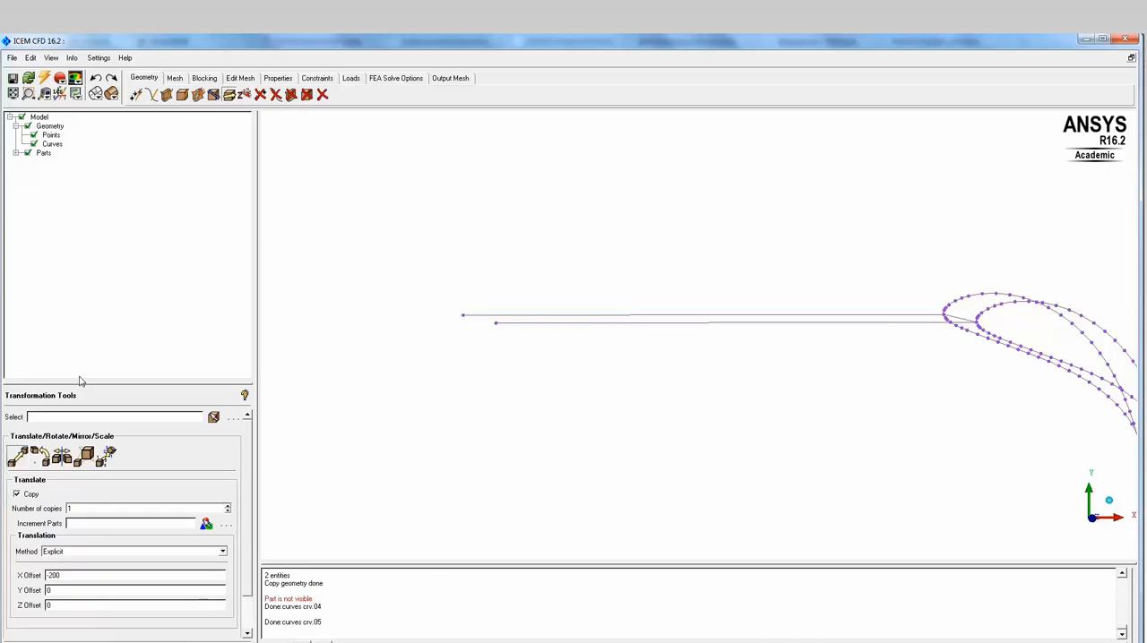
{"action": "left_click", "coordinate": [213, 418]}
{"action": "left_click", "coordinate": [598, 322]}
{"action": "left_click", "coordinate": [595, 314]}
{"action": "left_click_drag", "start_coordinate": [408, 275], "coordinate": [573, 376]}
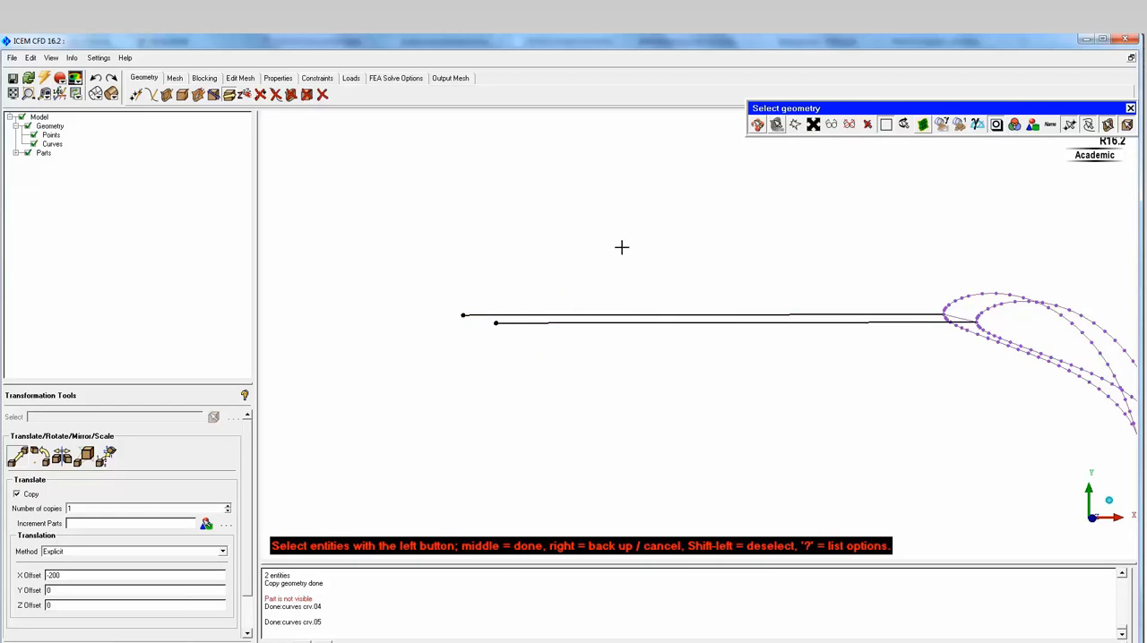
{"action": "middle_click", "coordinate": [492, 311]}
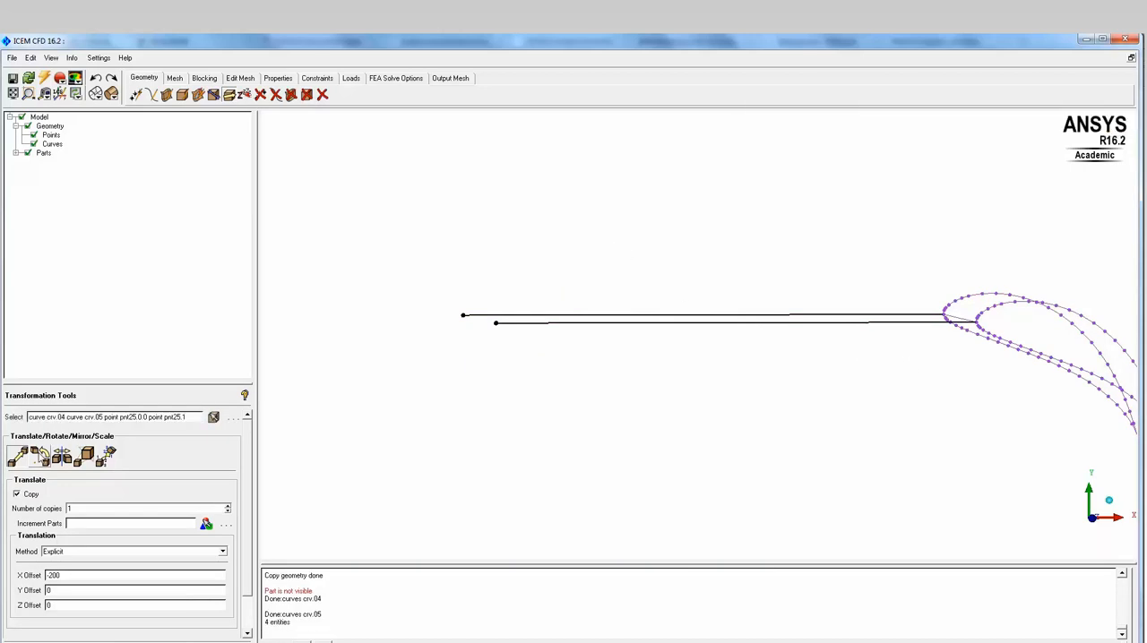
- Set up a rotation without copying, about the Z axis by an angle of 22, with a specified center point
{"action": "left_click", "coordinate": [40, 455]}
{"action": "left_click", "coordinate": [16, 495]}
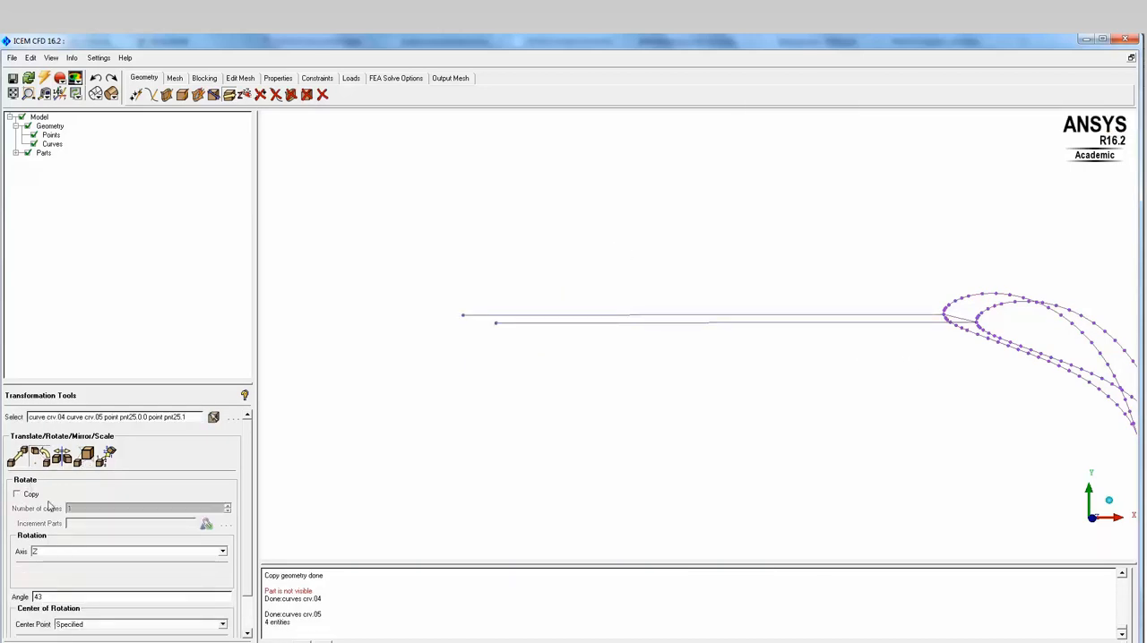
{"action": "left_click_drag", "start_coordinate": [248, 487], "coordinate": [250, 537]}
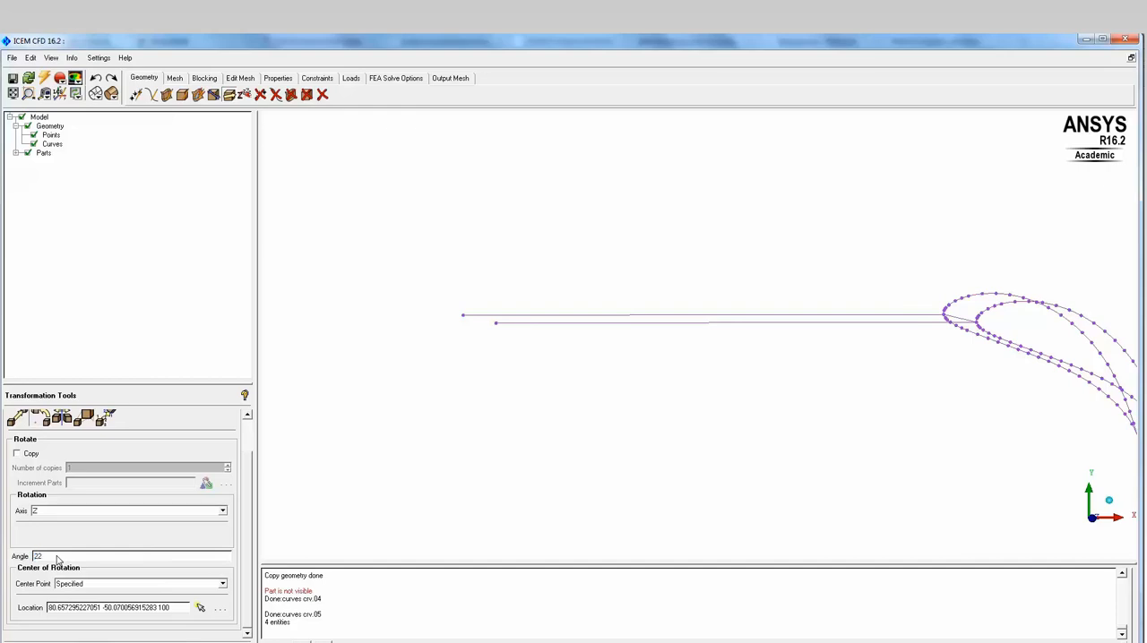
{"action": "left_click", "coordinate": [222, 585]}
{"action": "left_click", "coordinate": [106, 595]}
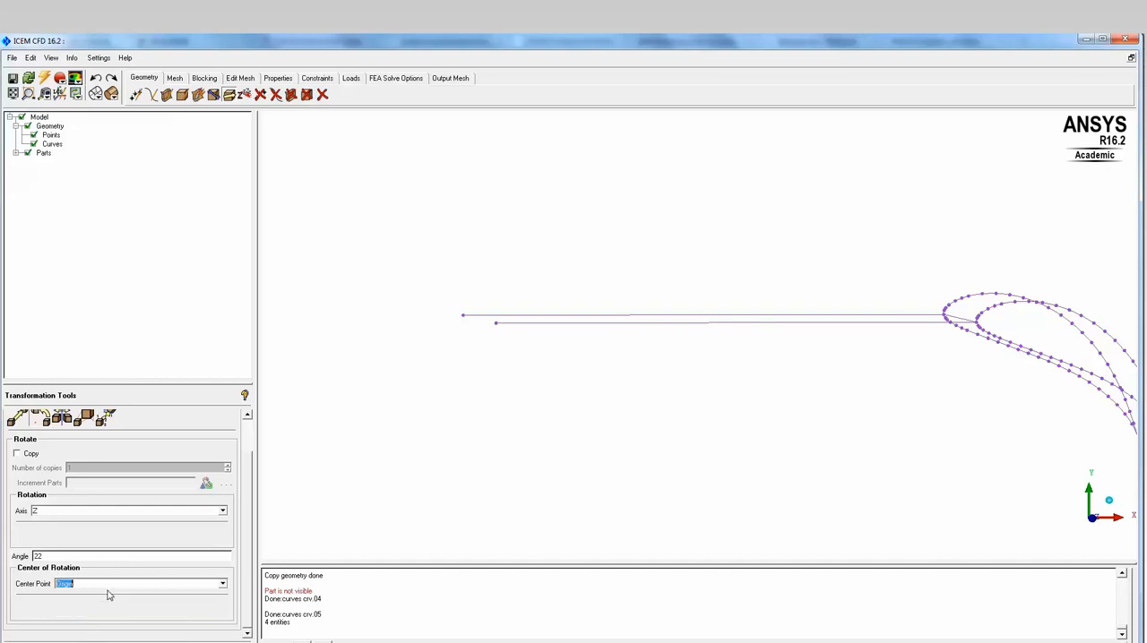
{"action": "left_click", "coordinate": [222, 585]}
{"action": "left_click", "coordinate": [84, 613]}
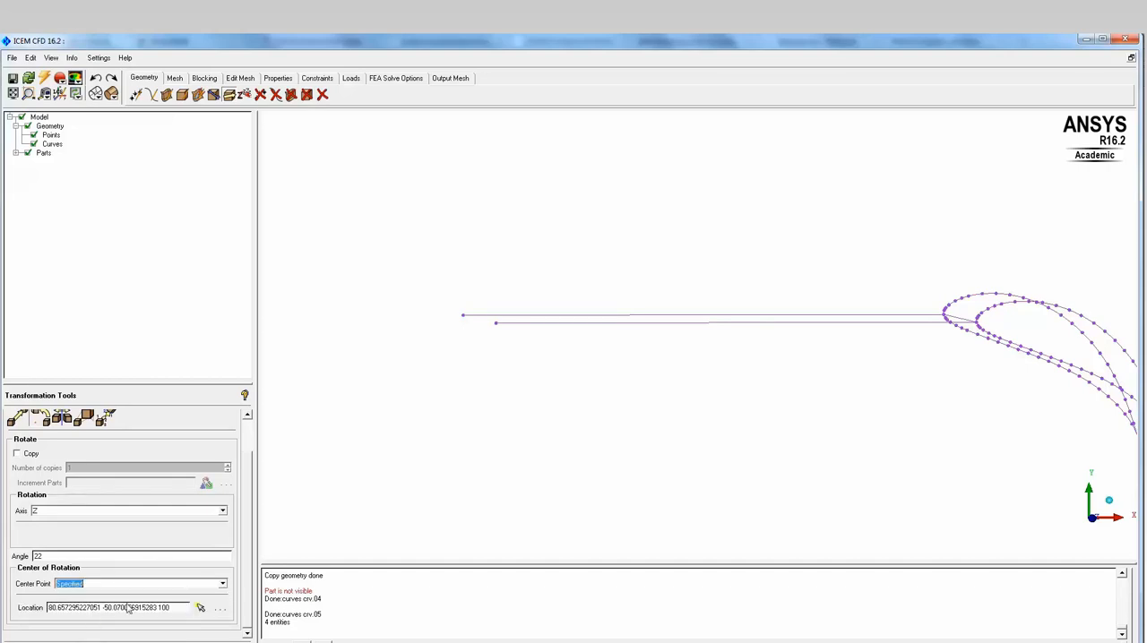
- Choose the leading-edge point at 0 0 100 as the rotation center and apply the rotation to the upstream curves and points
{"action": "left_click", "coordinate": [200, 608]}
{"action": "middle_click_drag", "start_coordinate": [924, 383], "coordinate": [704, 409]}
{"action": "scroll", "coordinate": [712, 391], "scroll_direction": "up", "scroll_amount": 5}
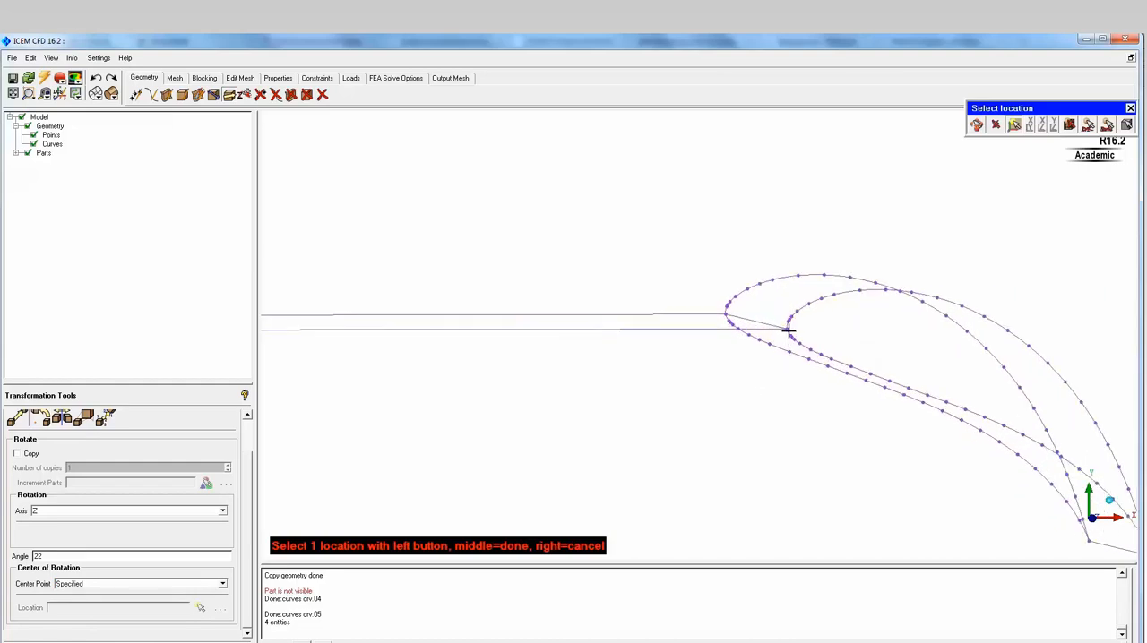
{"action": "left_click", "coordinate": [598, 244]}
{"action": "scroll", "coordinate": [576, 309], "scroll_direction": "down", "scroll_amount": 5}
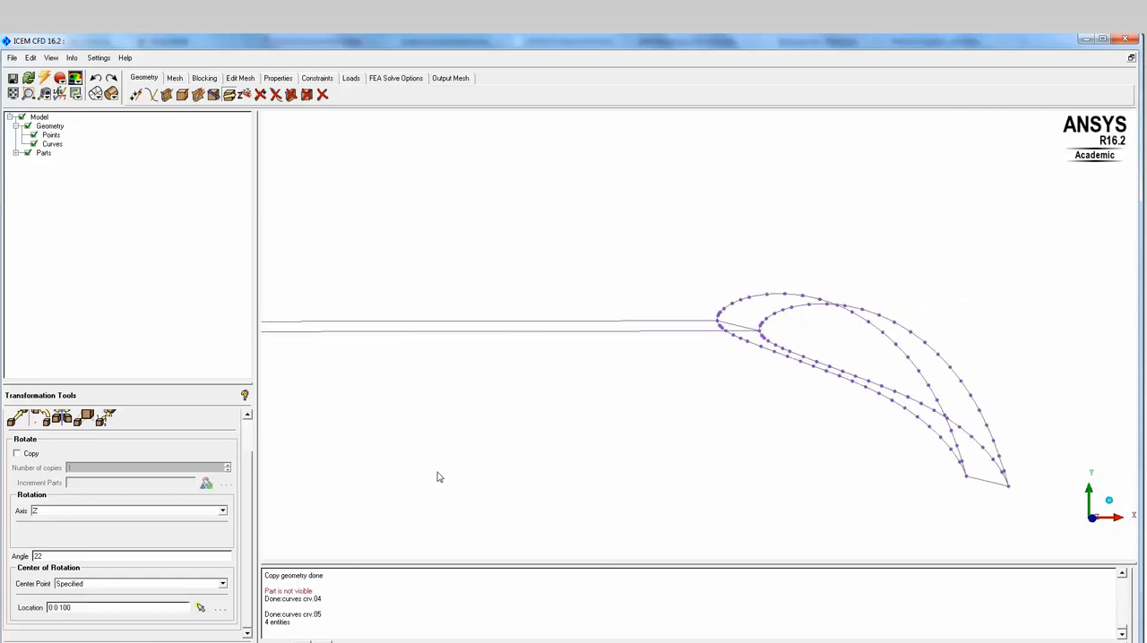
{"action": "scroll", "coordinate": [525, 435], "scroll_direction": "down", "scroll_amount": 4}
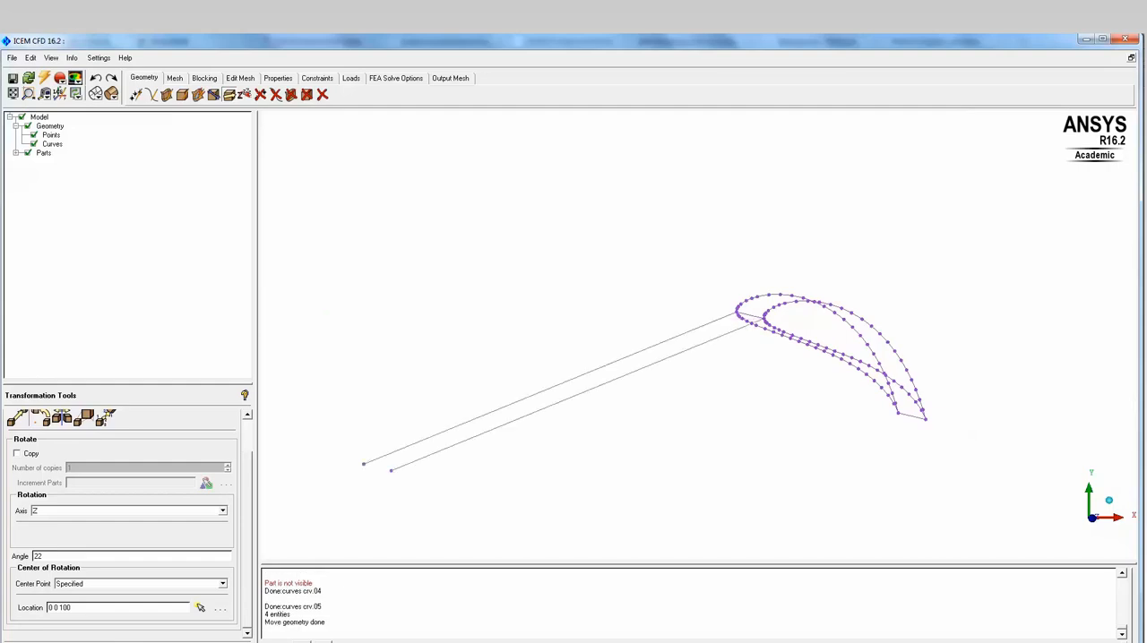
{"action": "scroll", "coordinate": [715, 336], "scroll_direction": "down", "scroll_amount": 2}
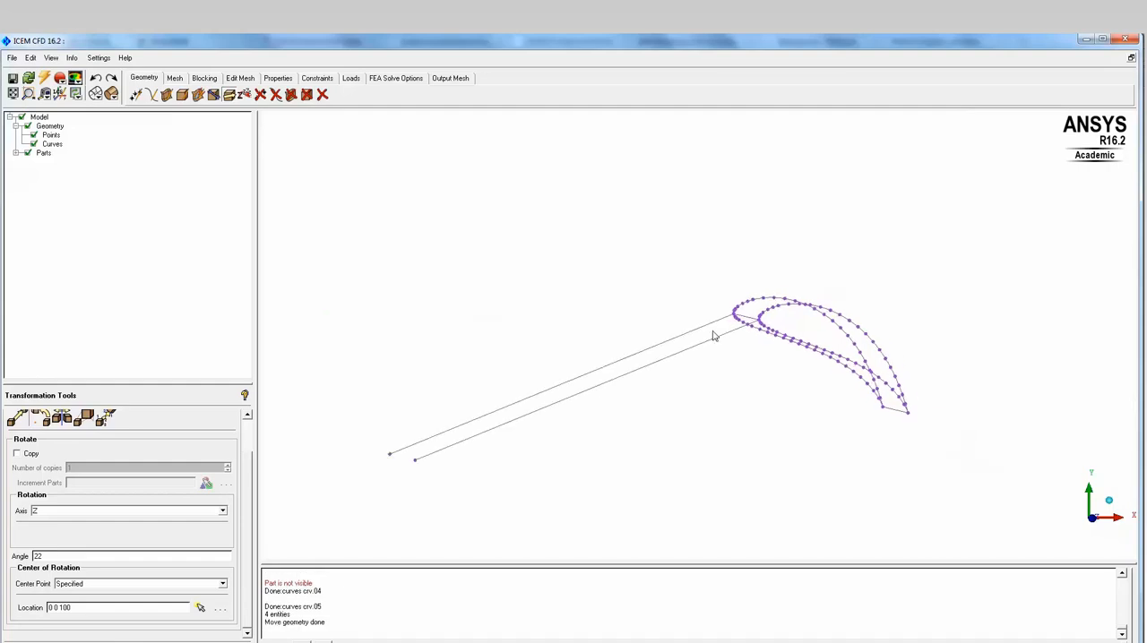
- Hide the curves and select the trailing-edge points of both airfoil sections for transformation
{"action": "left_click", "coordinate": [1092, 526]}
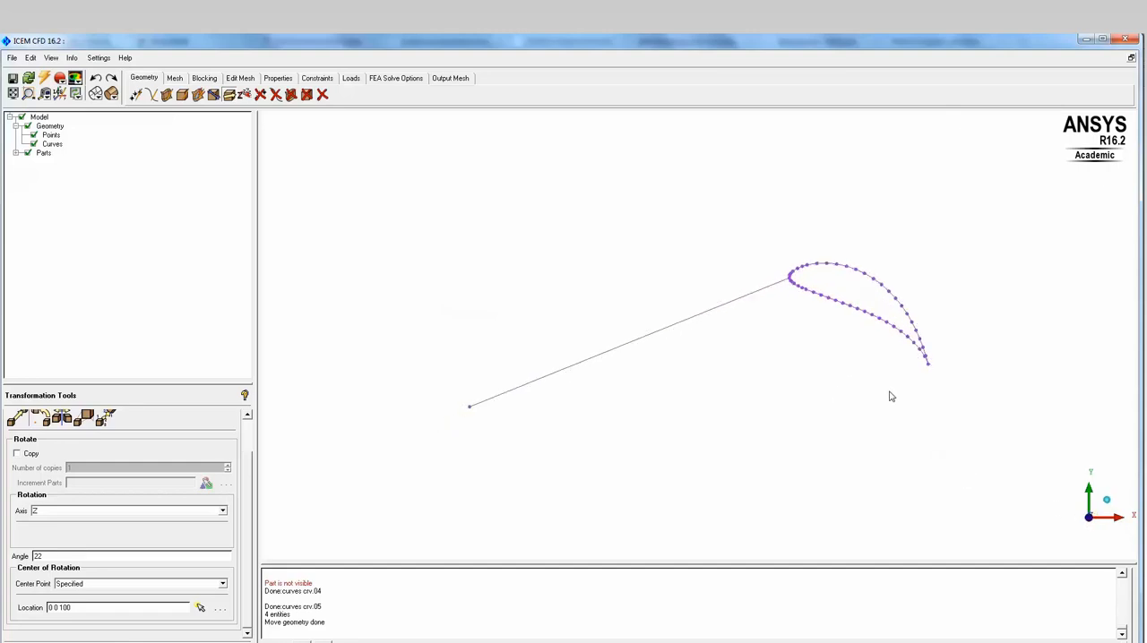
{"action": "middle_click_drag", "start_coordinate": [927, 389], "coordinate": [655, 416]}
{"action": "scroll", "coordinate": [695, 356], "scroll_direction": "up", "scroll_amount": 4}
{"action": "scroll", "coordinate": [653, 416], "scroll_direction": "up", "scroll_amount": 5}
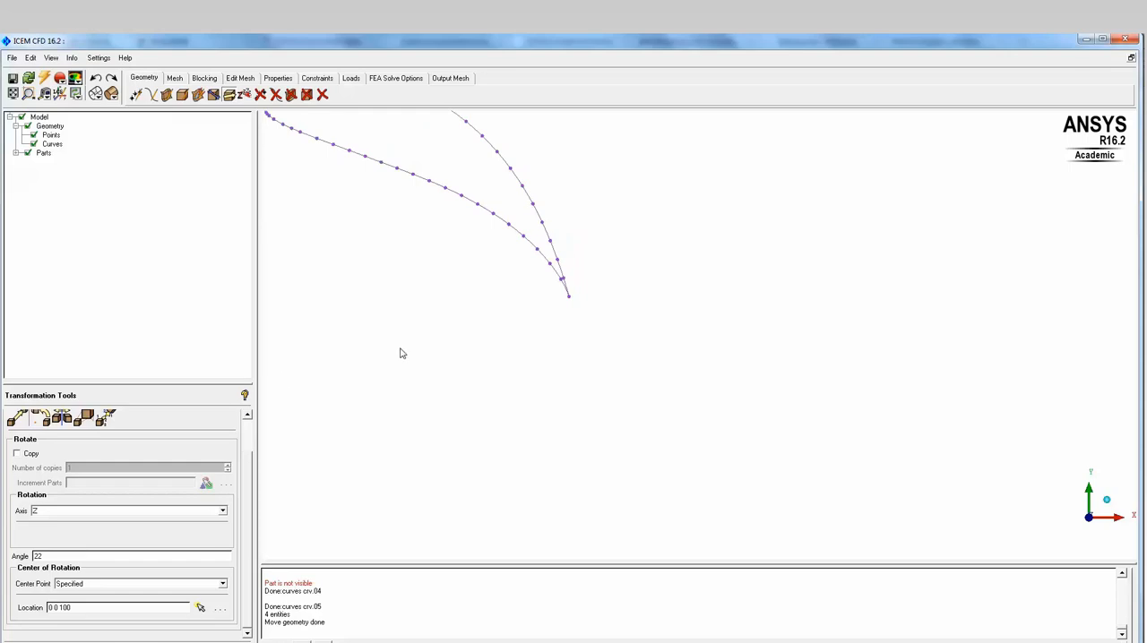
{"action": "left_click_drag", "start_coordinate": [476, 419], "coordinate": [227, 475]}
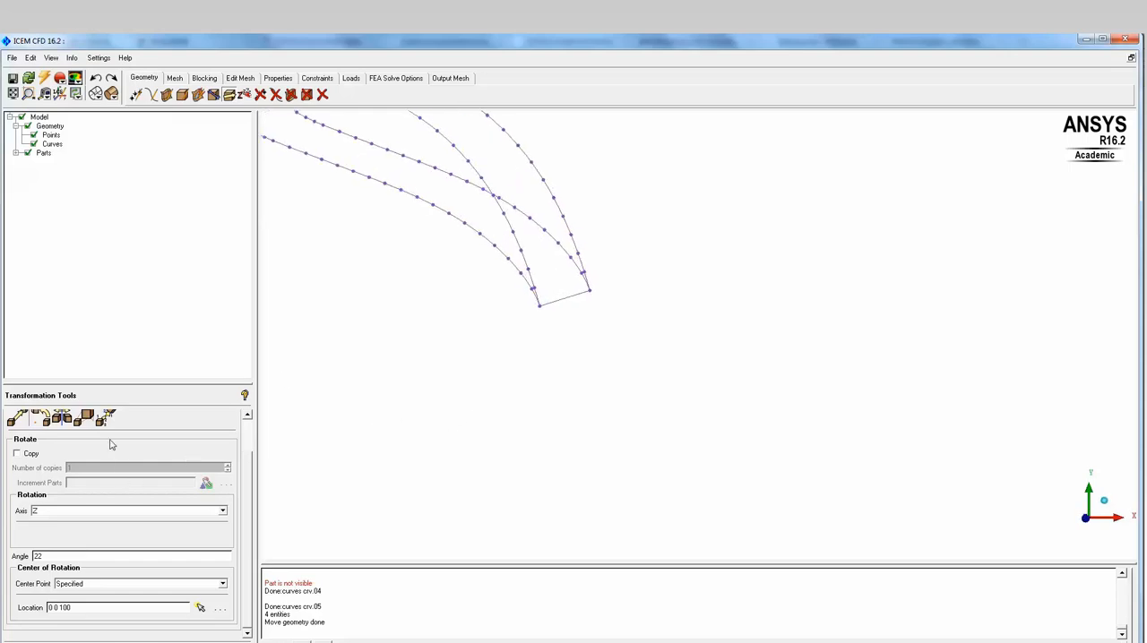
{"action": "scroll", "coordinate": [248, 434], "scroll_direction": "up", "scroll_amount": 2}
{"action": "left_click", "coordinate": [213, 417]}
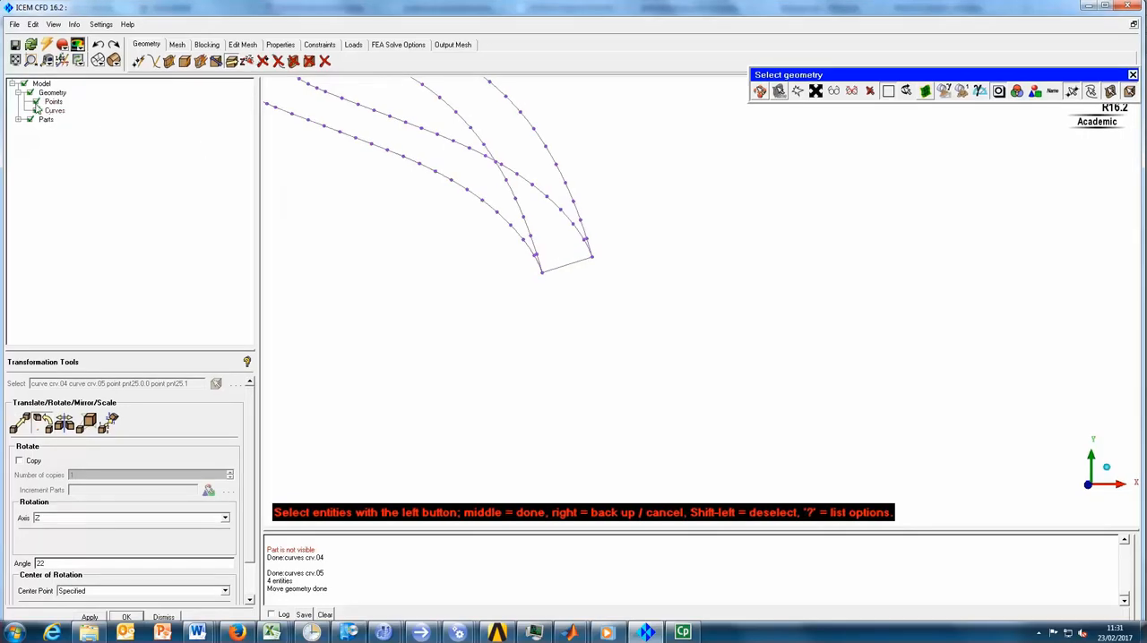
{"action": "left_click", "coordinate": [35, 110]}
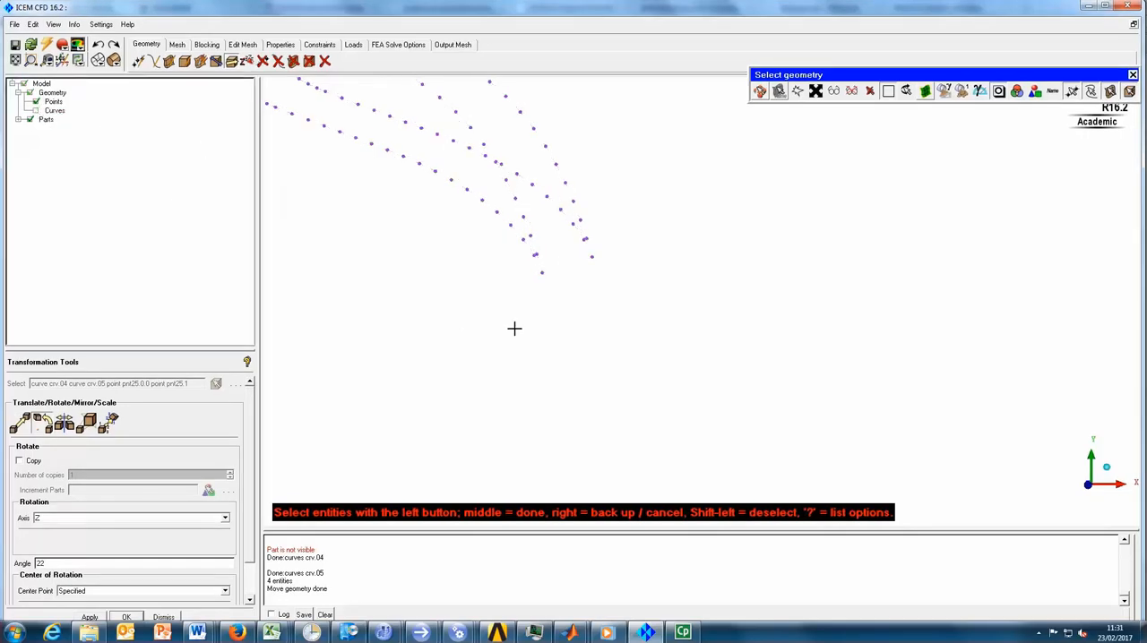
{"action": "left_click", "coordinate": [595, 255]}
{"action": "middle_click", "coordinate": [623, 296]}
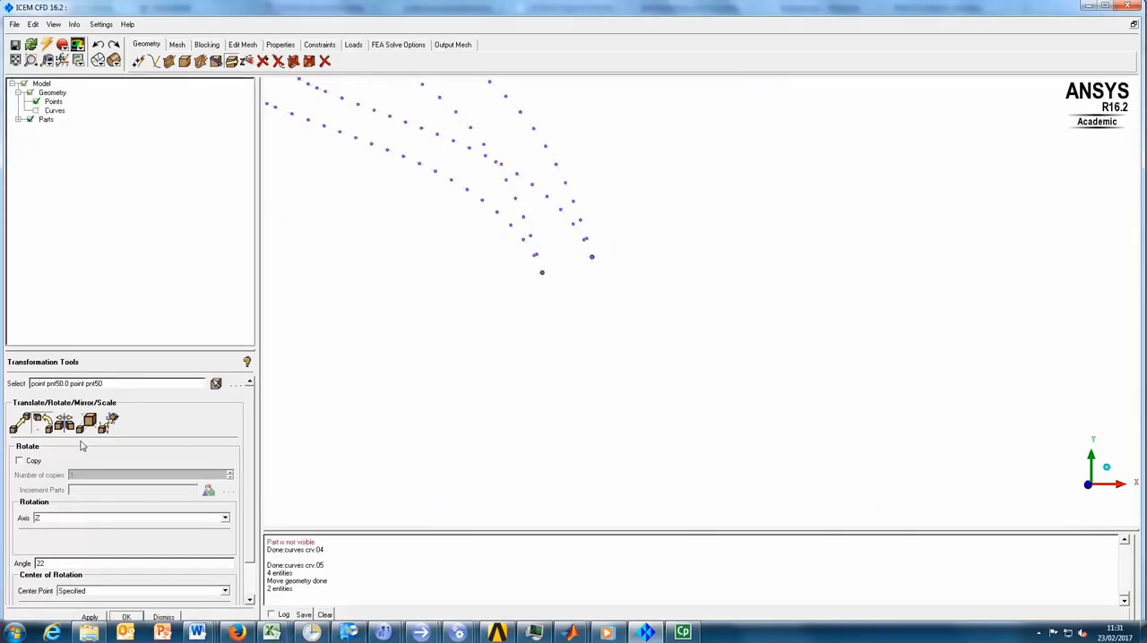
- Translate one copy of the two trailing-edge points by an X offset of 300 with Y and Z offsets of 0
{"action": "left_click", "coordinate": [20, 462]}
{"action": "left_click", "coordinate": [20, 423]}
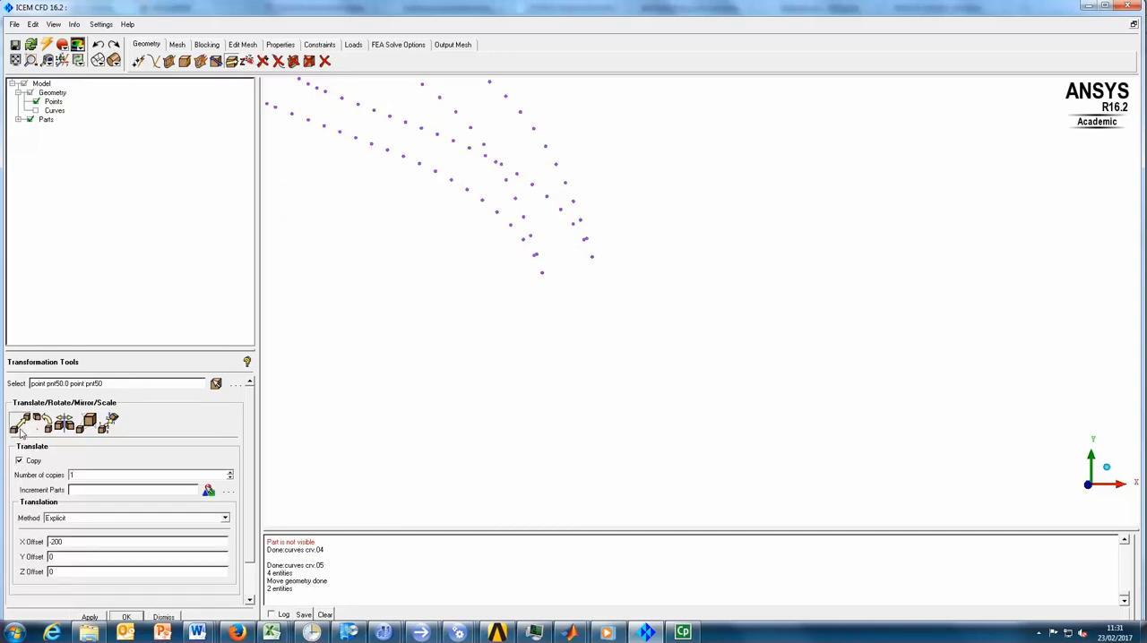
{"action": "left_click", "coordinate": [77, 545]}
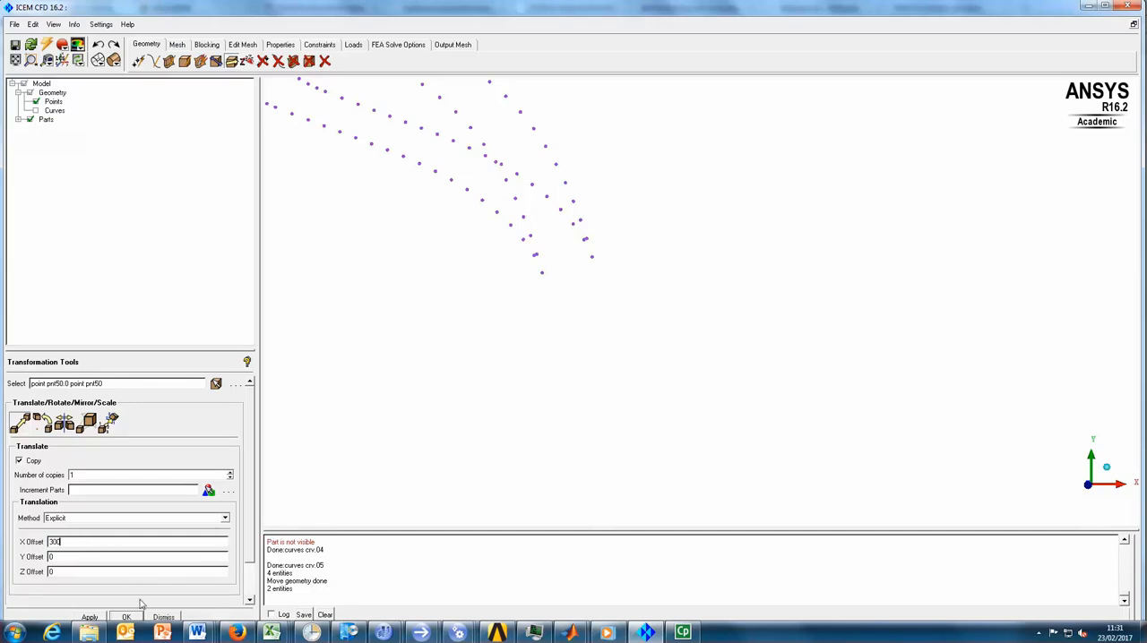
{"action": "scroll", "coordinate": [564, 318], "scroll_direction": "down", "scroll_amount": 5}
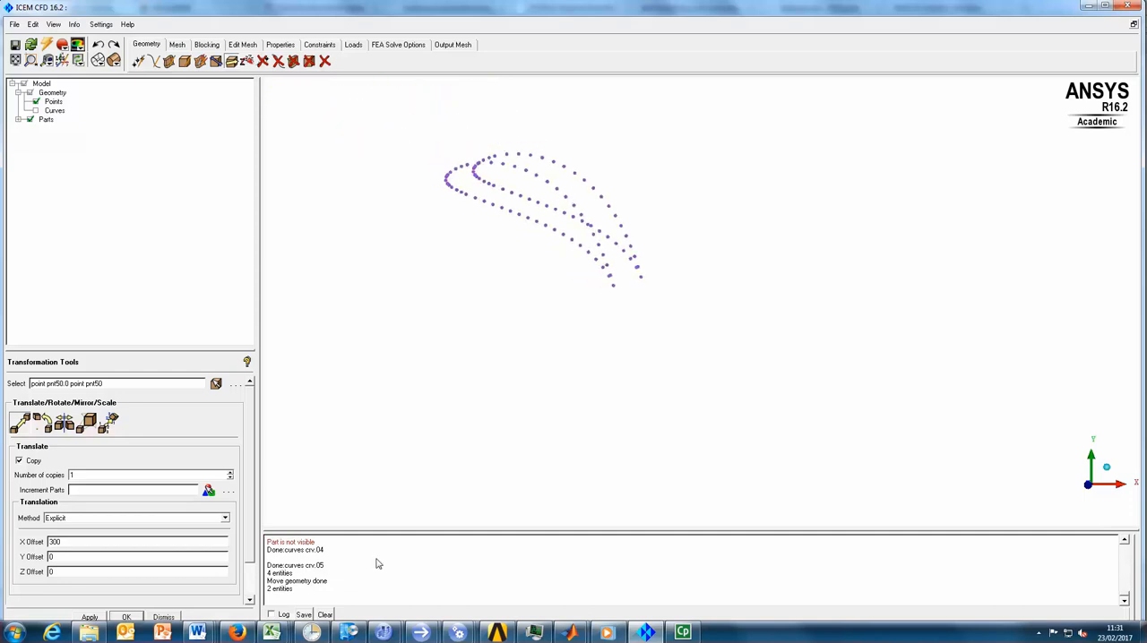
{"action": "left_click", "coordinate": [90, 617]}
- Create a straight curve from the trailing-edge point of the Z = 100 airfoil section to its copied downstream point
{"action": "scroll", "coordinate": [583, 473], "scroll_direction": "down", "scroll_amount": 2}
{"action": "scroll", "coordinate": [582, 471], "scroll_direction": "down", "scroll_amount": 1}
{"action": "middle_click_drag", "start_coordinate": [853, 391], "coordinate": [725, 398]}
{"action": "mouse_move", "coordinate": [745, 398]}
{"action": "left_mouse_down"}
{"action": "mouse_move", "coordinate": [767, 400]}
{"action": "mouse_move", "coordinate": [754, 401]}
{"action": "left_mouse_up"}
{"action": "left_click_drag", "start_coordinate": [514, 355], "coordinate": [659, 410]}
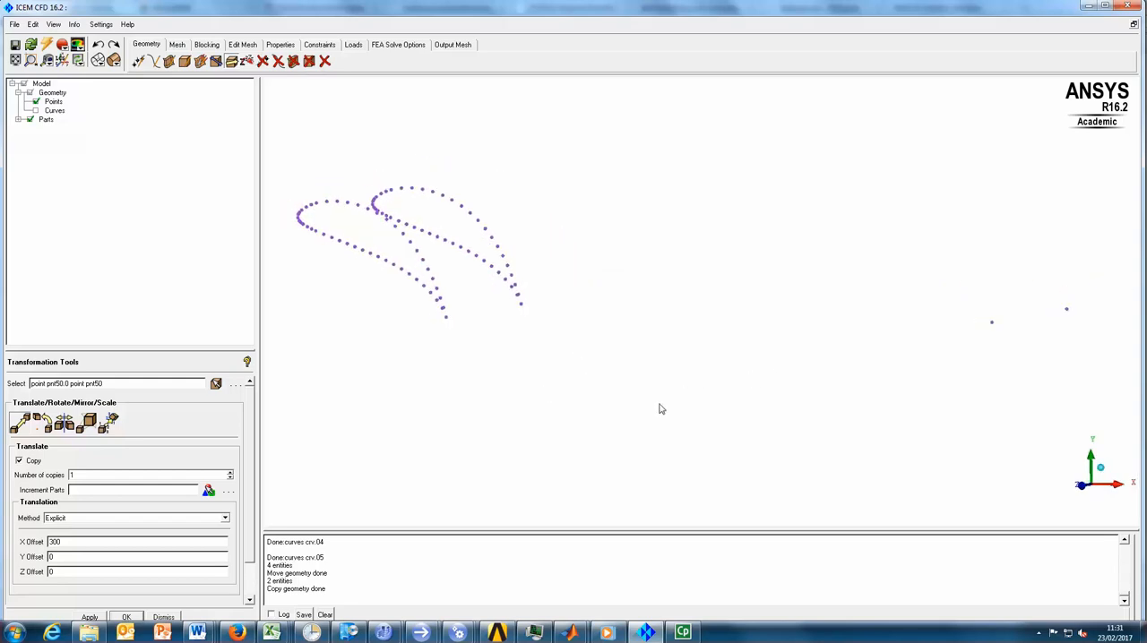
{"action": "middle_click_drag", "start_coordinate": [689, 358], "coordinate": [669, 370]}
{"action": "scroll", "coordinate": [670, 370], "scroll_direction": "up", "scroll_amount": 2}
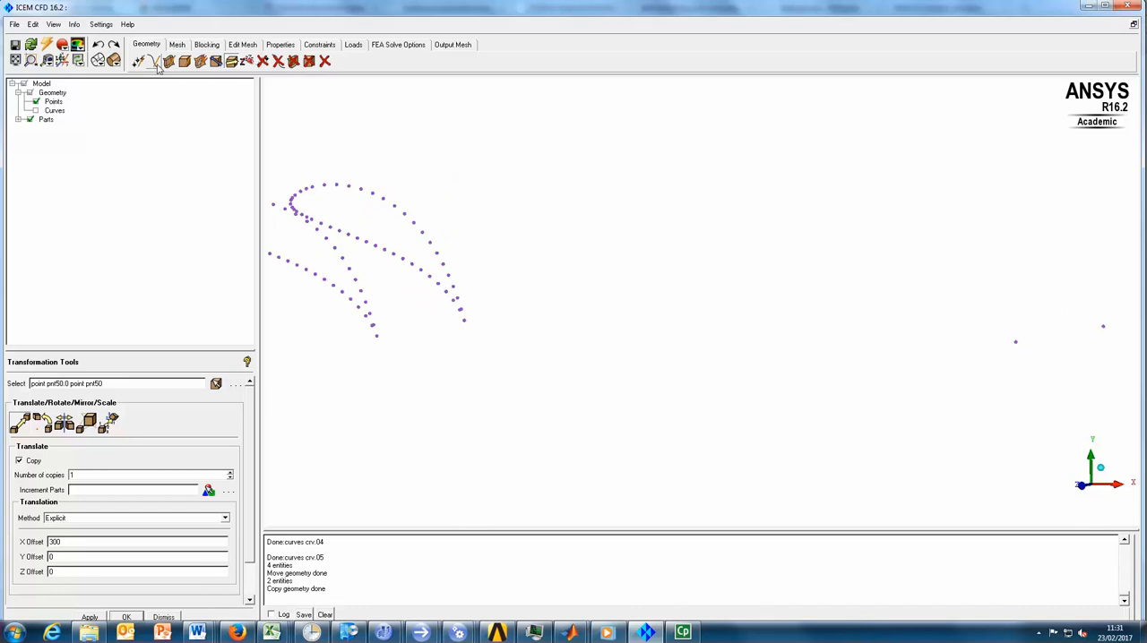
{"action": "left_click", "coordinate": [154, 61]}
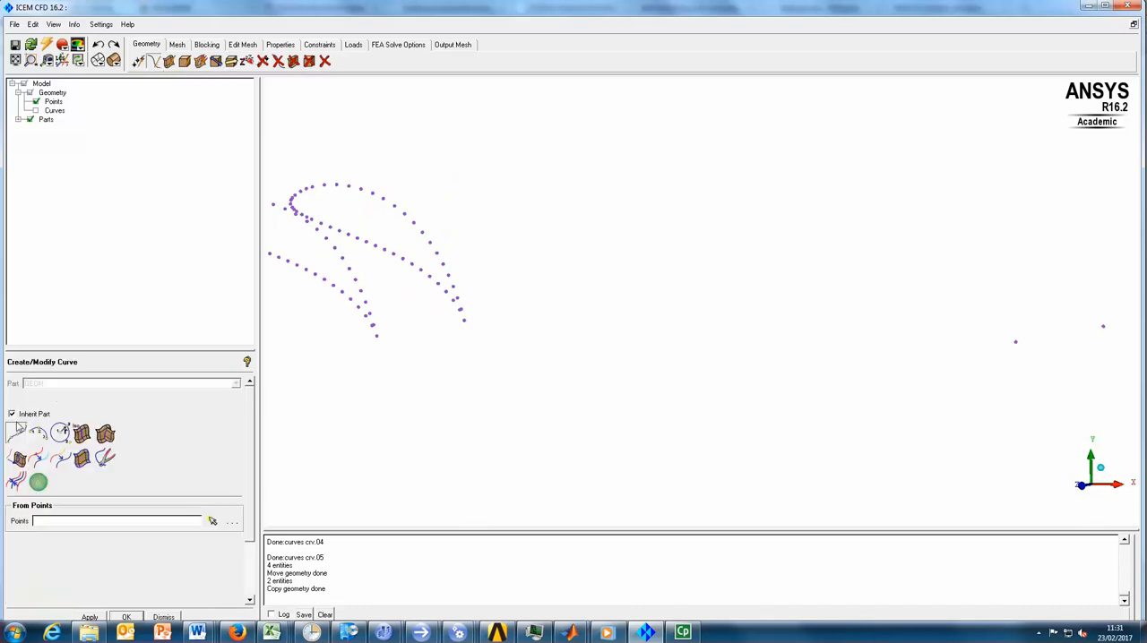
{"action": "left_click", "coordinate": [17, 433]}
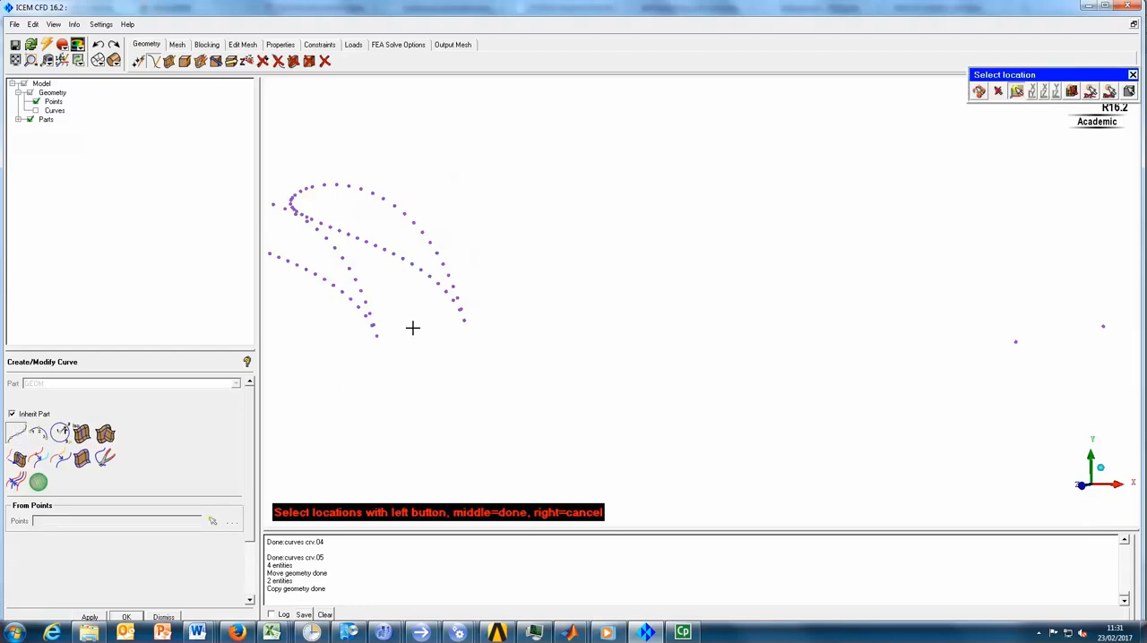
{"action": "left_click", "coordinate": [464, 321]}
{"action": "left_click", "coordinate": [464, 322]}
{"action": "middle_click", "coordinate": [843, 270]}
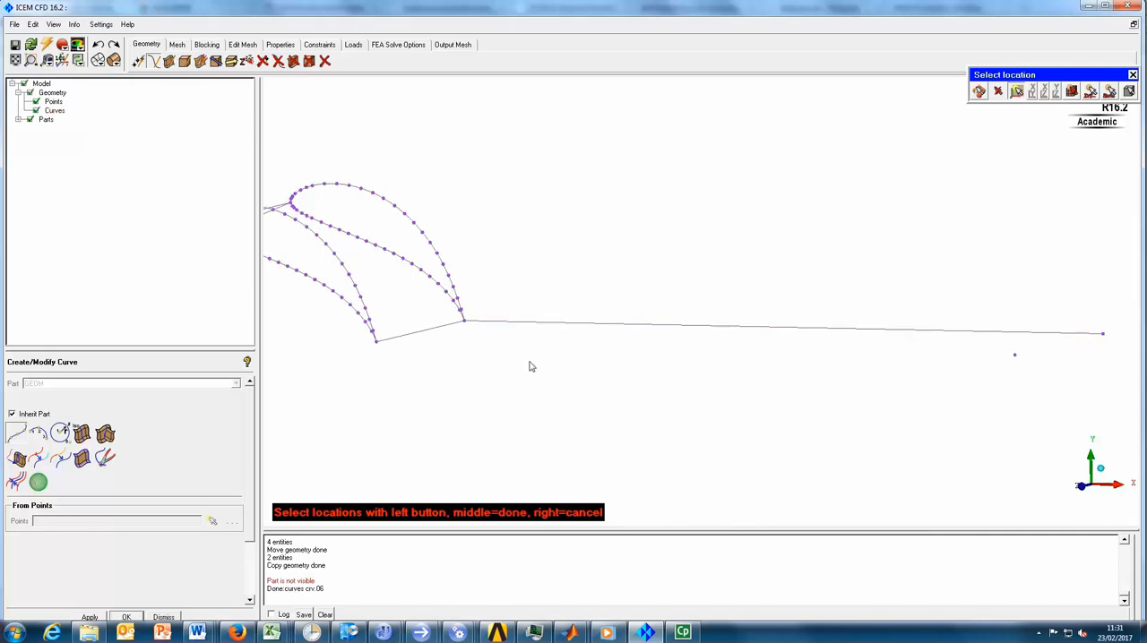
- Connect the other section's trailing edge to the second downstream point with a straight curve and end curve creation
{"action": "left_click", "coordinate": [377, 337]}
{"action": "left_click", "coordinate": [1014, 357]}
{"action": "middle_click", "coordinate": [870, 287]}
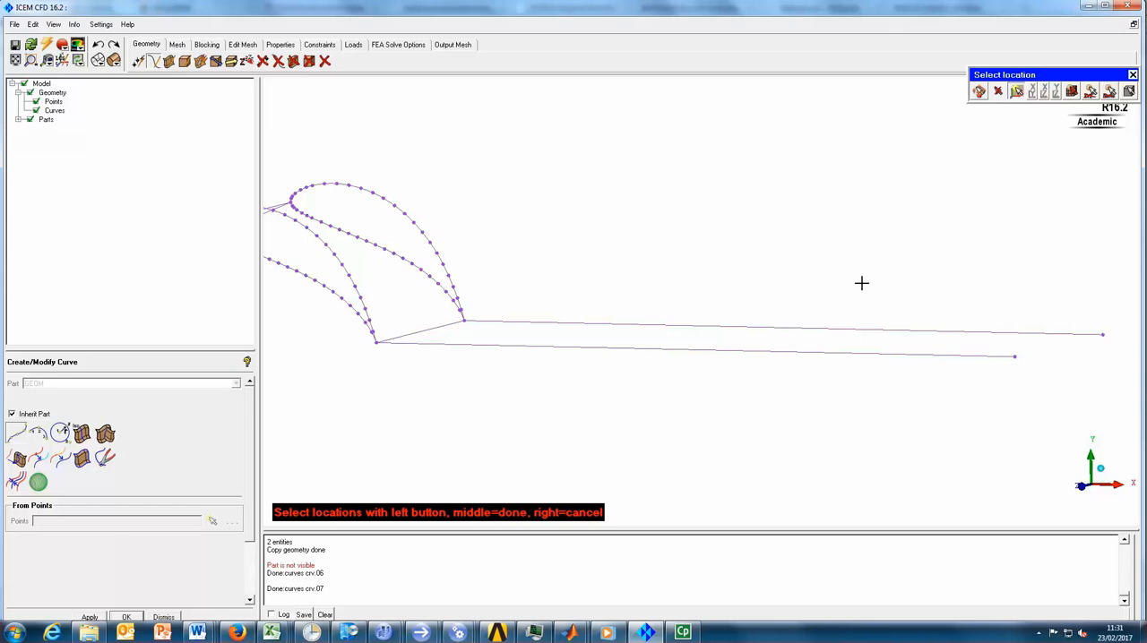
{"action": "middle_click", "coordinate": [862, 284]}
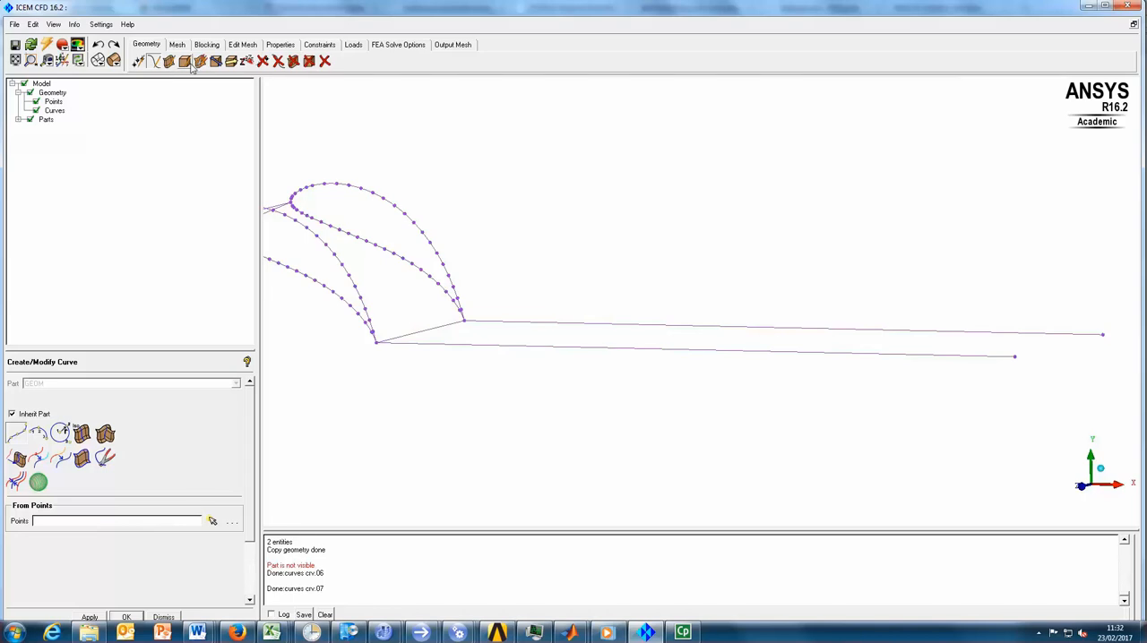
- Select the two downstream curves and their outer end points for a geometry transformation
{"action": "left_click", "coordinate": [230, 64]}
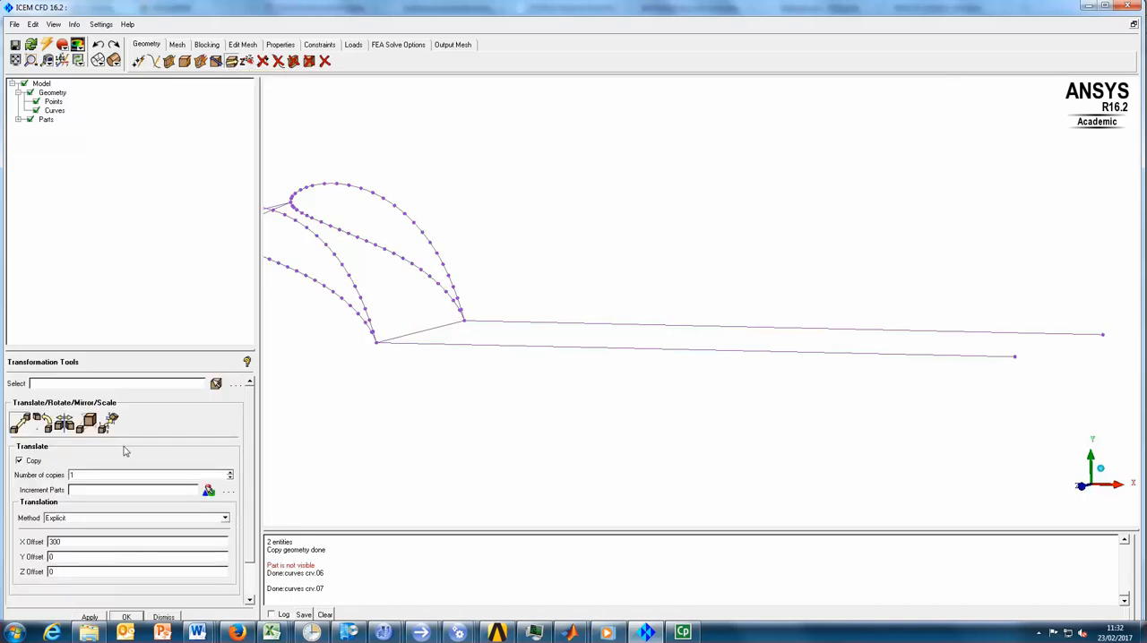
{"action": "left_click", "coordinate": [216, 383]}
{"action": "left_click", "coordinate": [532, 351]}
{"action": "left_click", "coordinate": [988, 324]}
{"action": "left_click_drag", "start_coordinate": [944, 278], "coordinate": [1120, 430]}
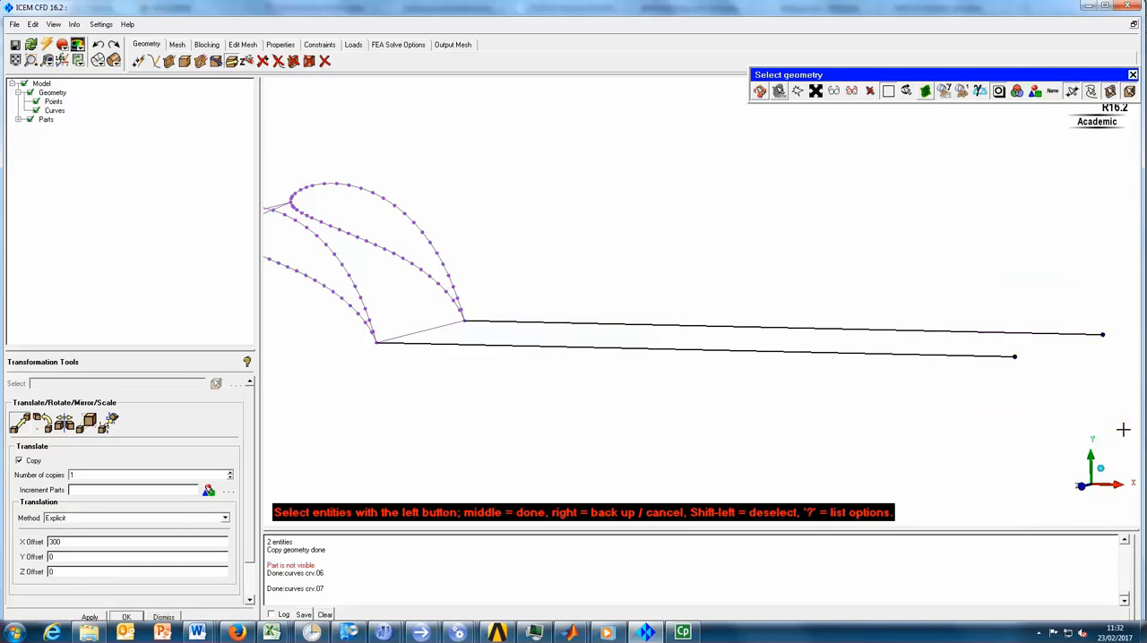
{"action": "middle_click", "coordinate": [701, 267]}
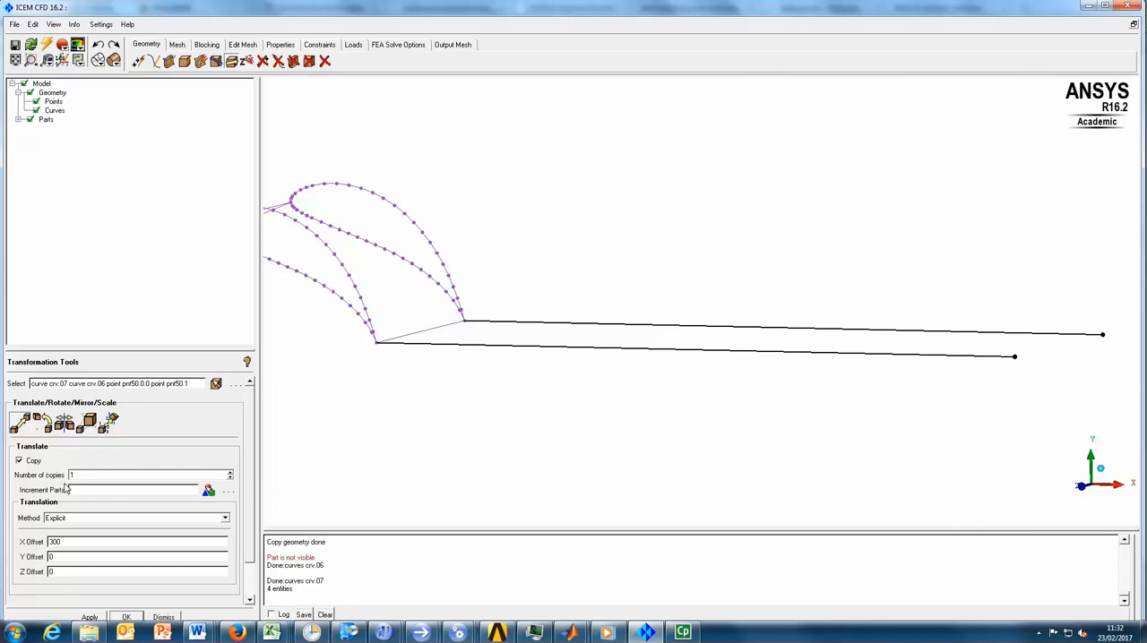
- Rotate the downstream curves and points without copying by -43 about the Z axis, centered on the trailing-edge point at Z = 100
{"action": "left_click", "coordinate": [43, 421]}
{"action": "left_click", "coordinate": [20, 461]}
{"action": "left_click_drag", "start_coordinate": [247, 475], "coordinate": [245, 509]}
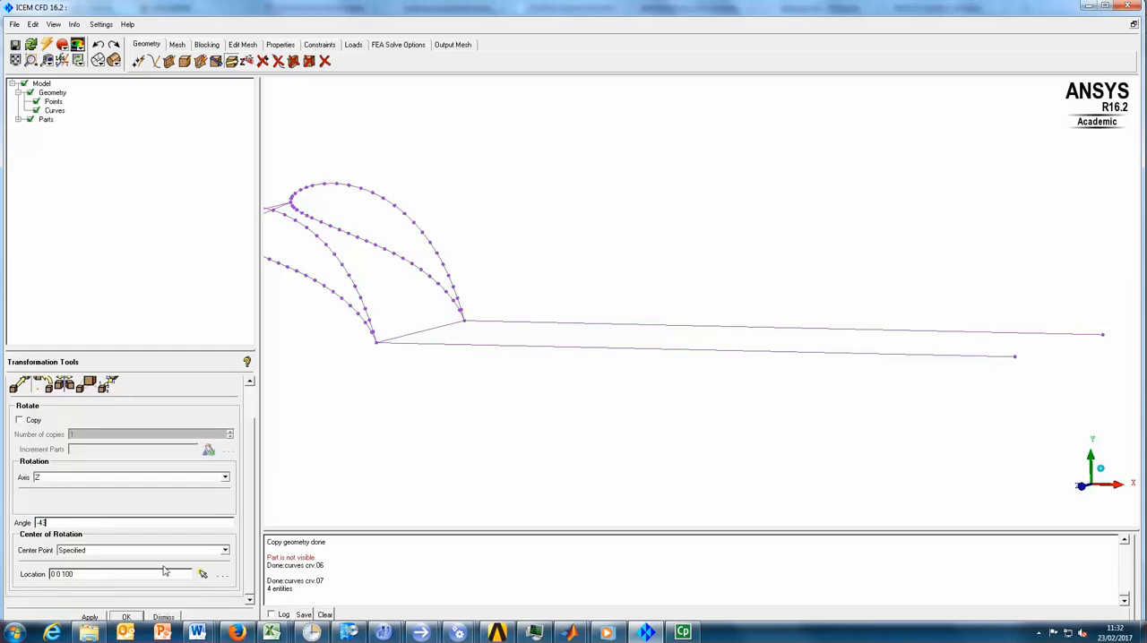
{"action": "left_click", "coordinate": [202, 574]}
{"action": "middle_click_drag", "start_coordinate": [392, 390], "coordinate": [526, 432]}
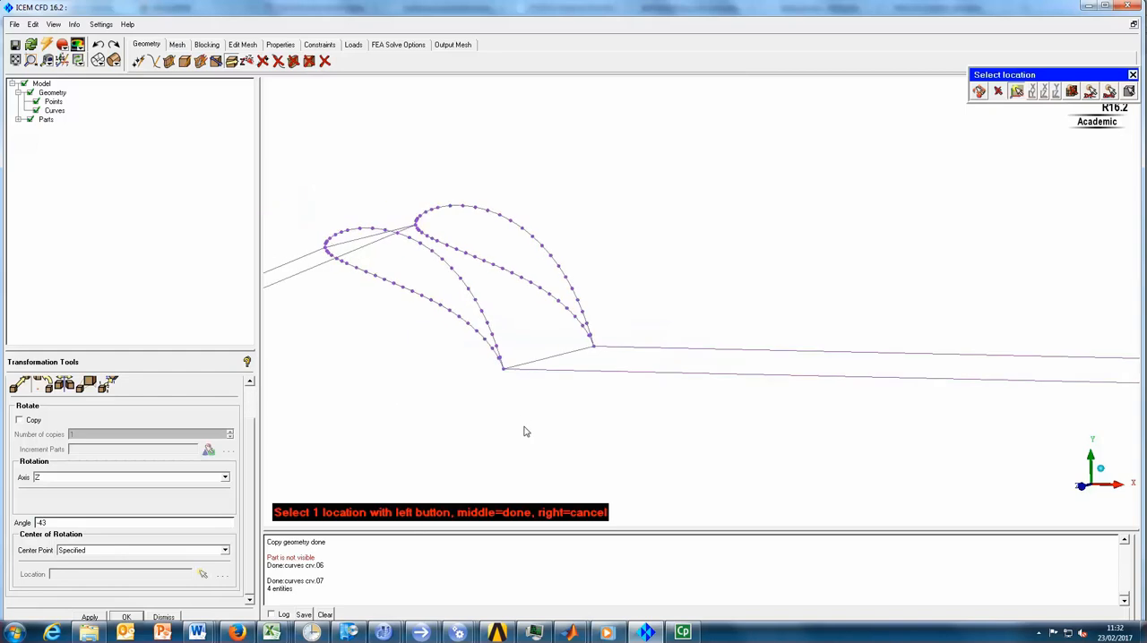
{"action": "scroll", "coordinate": [526, 430], "scroll_direction": "up", "scroll_amount": 1}
{"action": "left_click", "coordinate": [519, 407]}
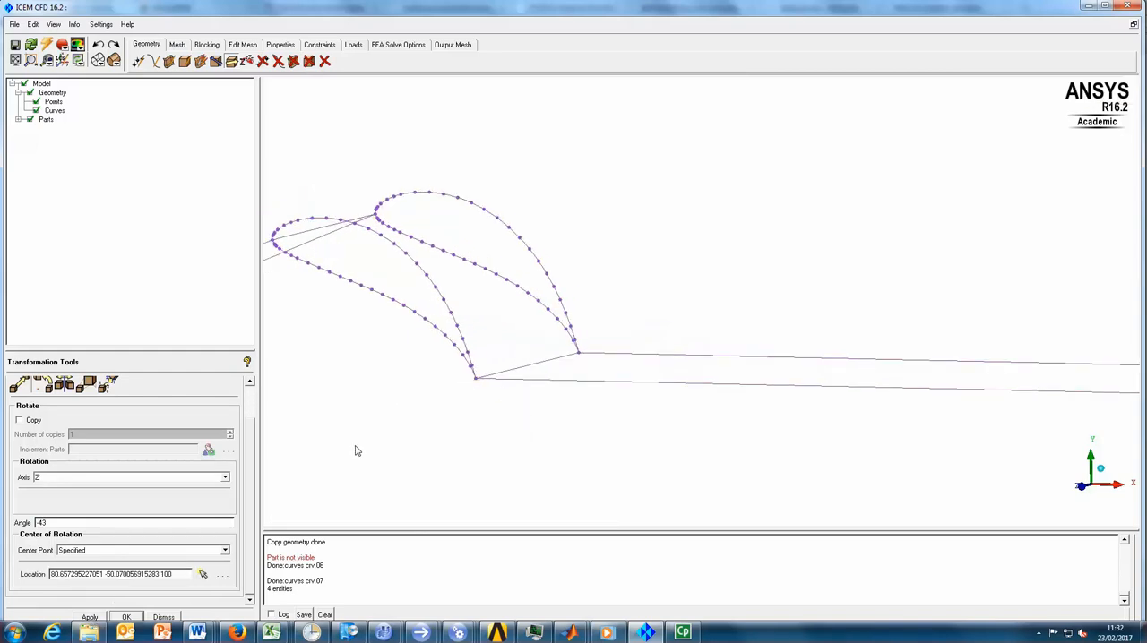
{"action": "scroll", "coordinate": [336, 468], "scroll_direction": "down", "scroll_amount": 5}
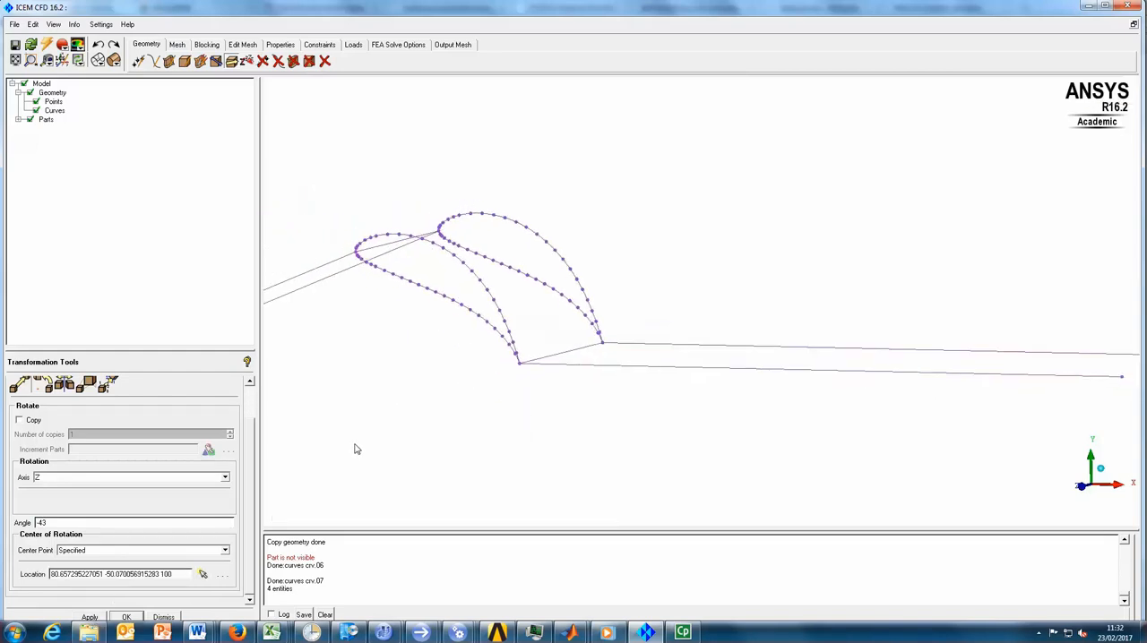
{"action": "left_click", "coordinate": [91, 617]}
{"action": "left_click_drag", "start_coordinate": [636, 346], "coordinate": [655, 314]}
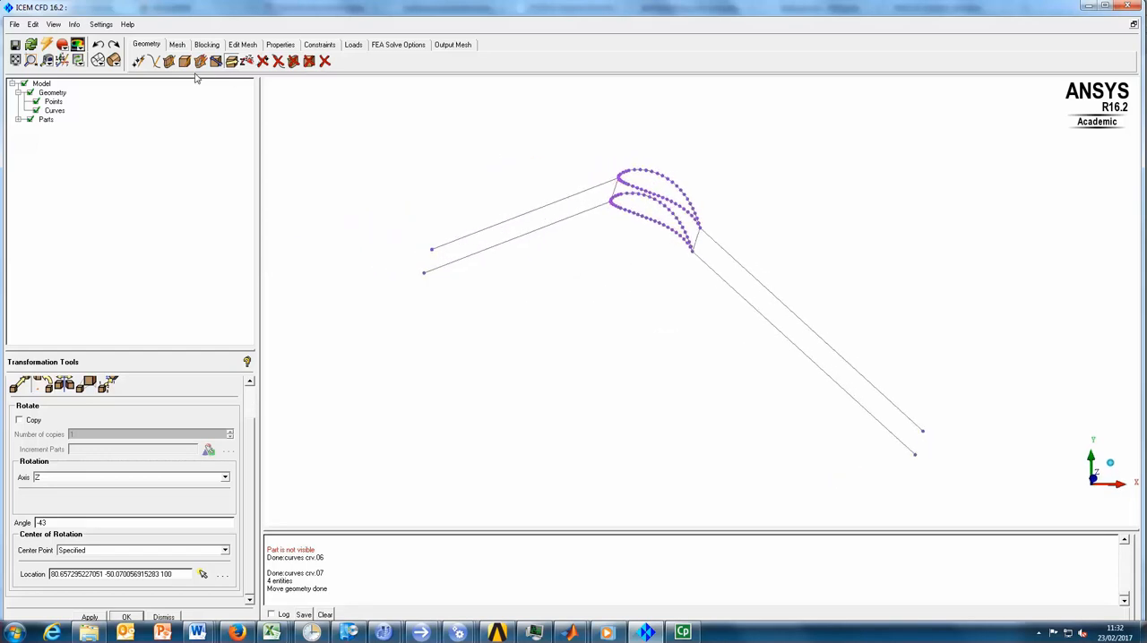
- Create a straight curve between the two outer end points of the upstream boundary
{"action": "left_click", "coordinate": [154, 61]}
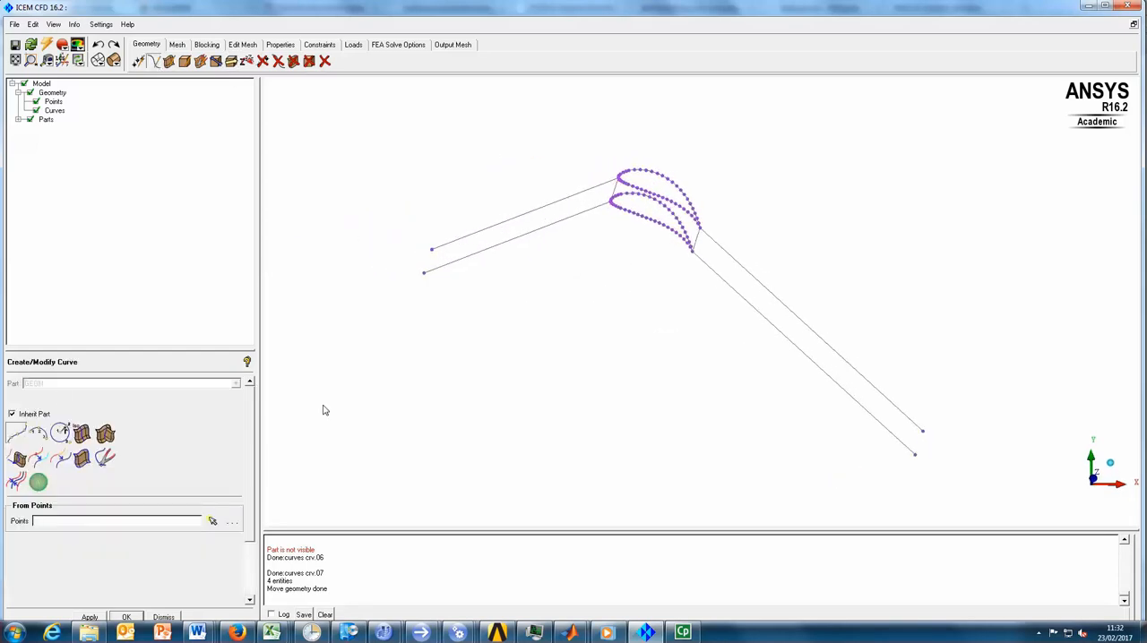
{"action": "left_click", "coordinate": [18, 434]}
{"action": "left_click", "coordinate": [433, 248]}
{"action": "left_click", "coordinate": [422, 273]}
{"action": "middle_click", "coordinate": [524, 288]}
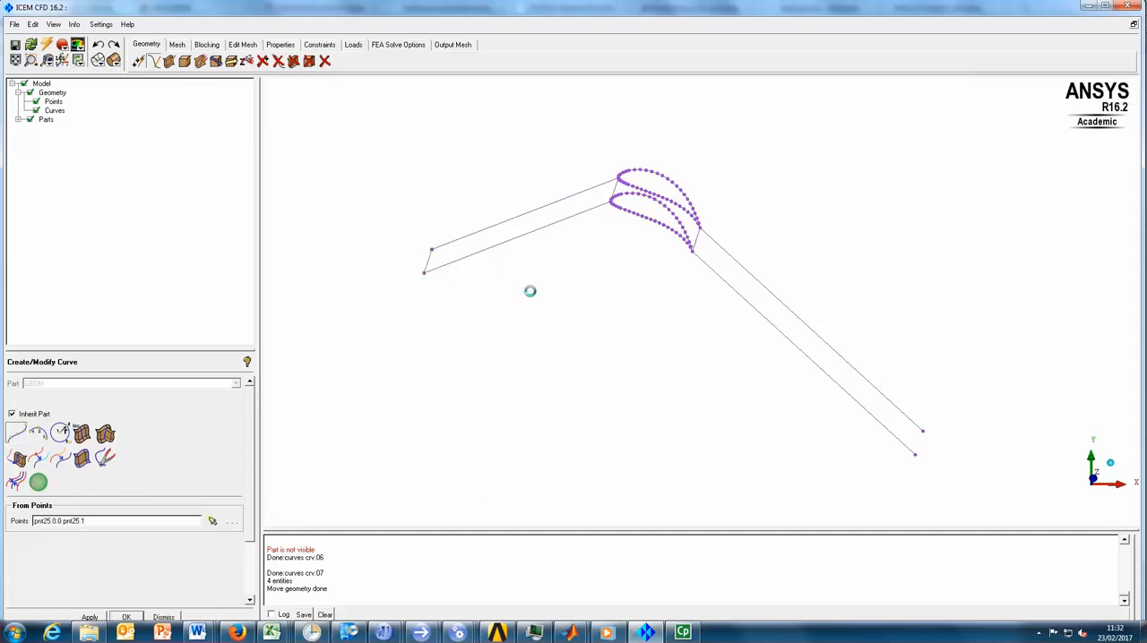
- Connect the two outer end points of the downstream boundary with a straight curve and end curve creation
{"action": "left_click", "coordinate": [922, 431]}
{"action": "left_click", "coordinate": [915, 454]}
{"action": "middle_click", "coordinate": [950, 430]}
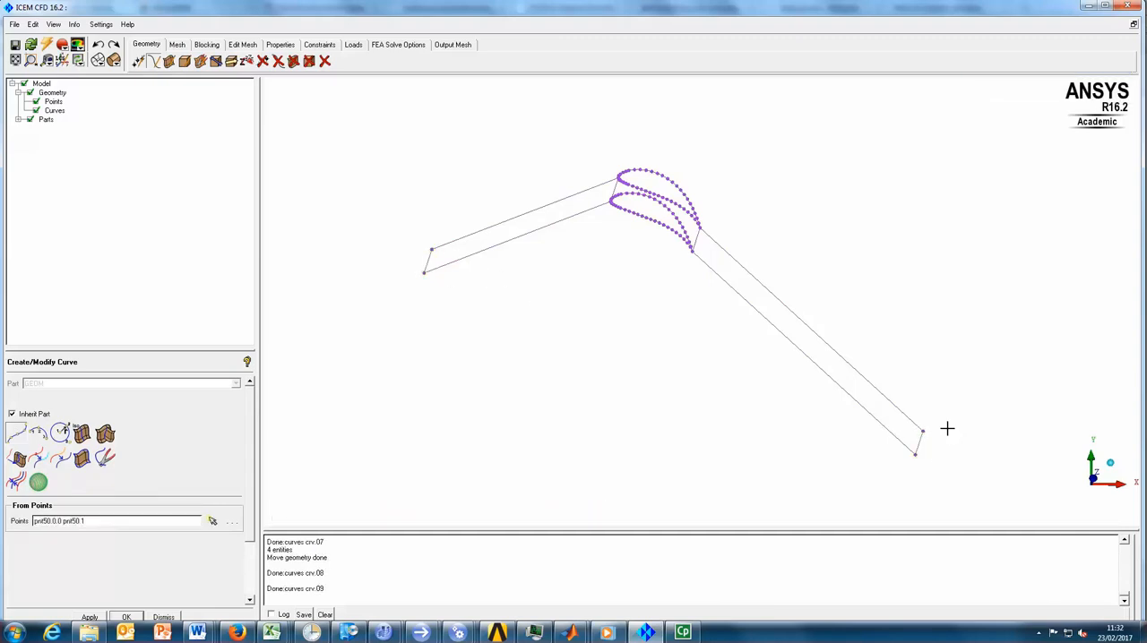
{"action": "middle_click", "coordinate": [709, 350]}
{"action": "scroll", "coordinate": [619, 332], "scroll_direction": "up", "scroll_amount": 2}
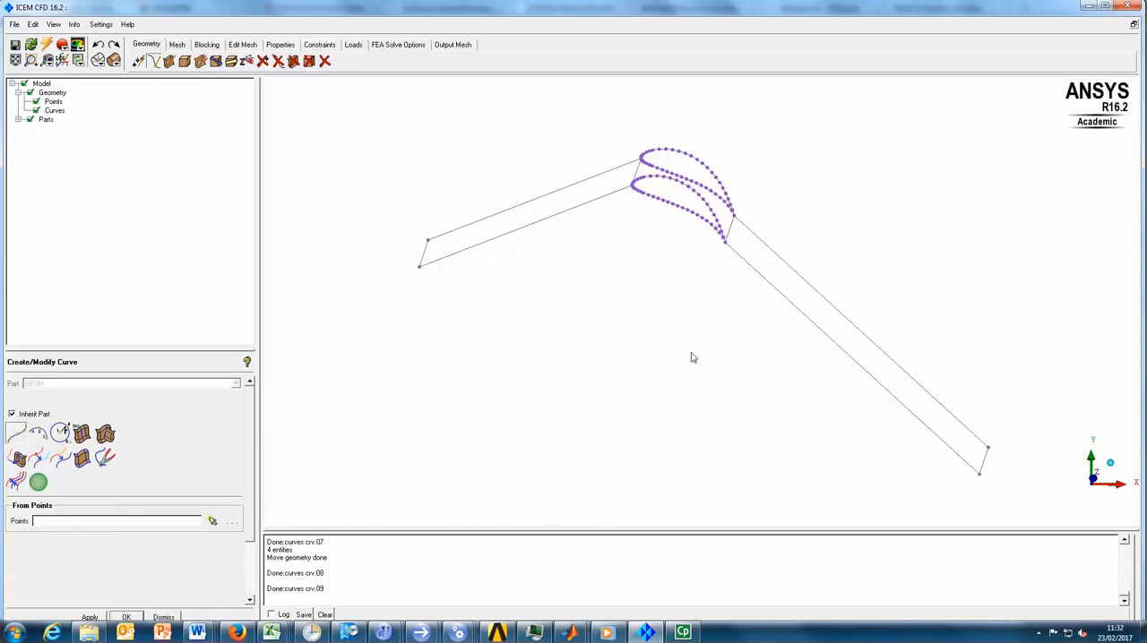
- Create a surface with the From 2-4 Curves method from the four curves enclosing the upstream strip
{"action": "left_click", "coordinate": [170, 61]}
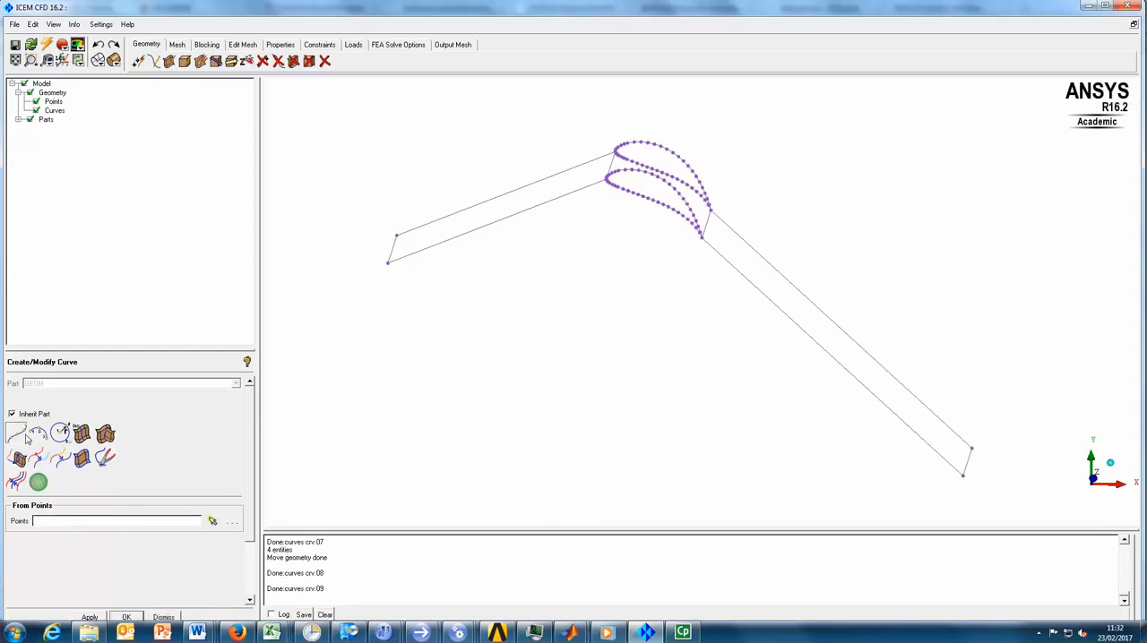
{"action": "left_click", "coordinate": [18, 434]}
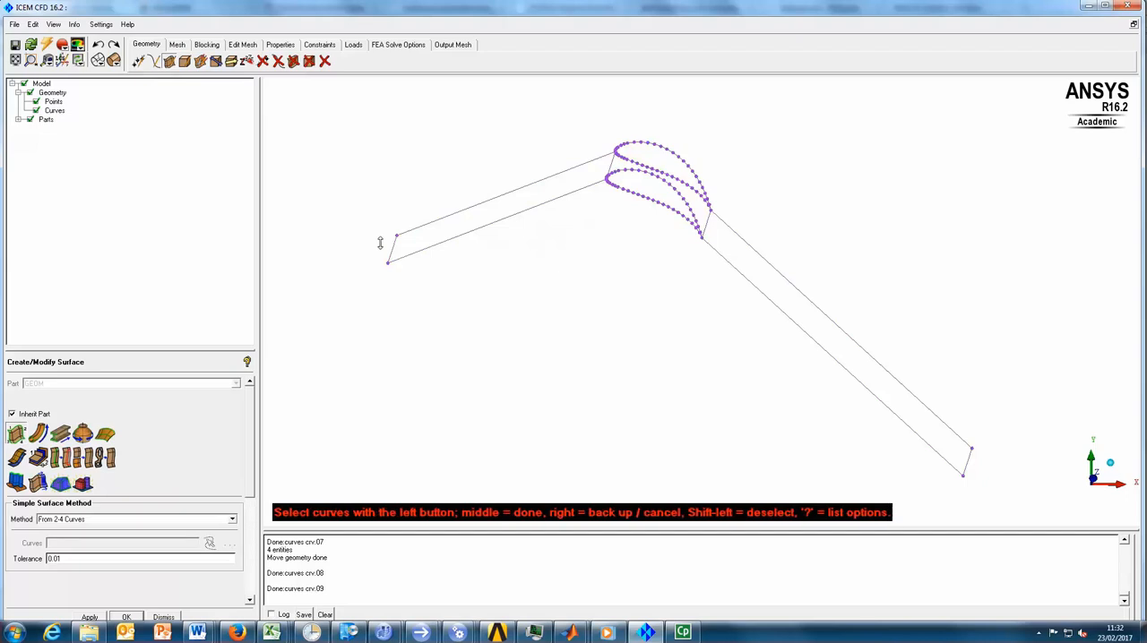
{"action": "left_click", "coordinate": [446, 215]}
{"action": "left_click", "coordinate": [395, 240]}
{"action": "left_click", "coordinate": [435, 244]}
{"action": "left_click", "coordinate": [609, 166]}
{"action": "middle_click", "coordinate": [504, 149]}
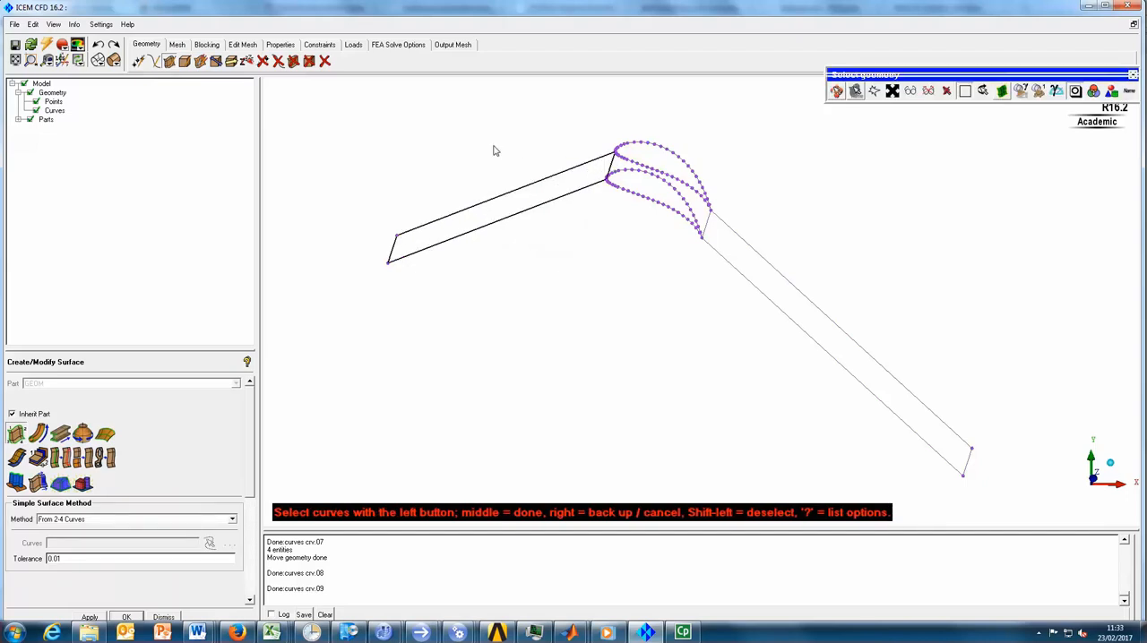
- Create a surface from the four curves enclosing the downstream strip and end the curve selection
{"action": "left_click", "coordinate": [738, 234]}
{"action": "left_click", "coordinate": [707, 223]}
{"action": "left_click", "coordinate": [732, 266]}
{"action": "middle_click", "coordinate": [935, 351]}
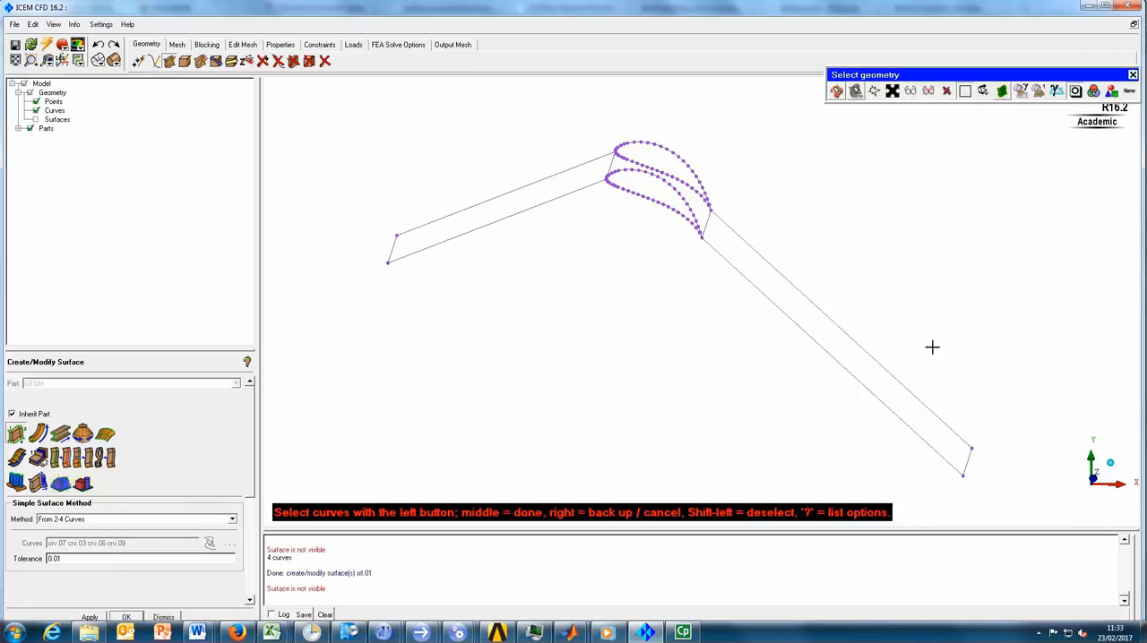
{"action": "middle_click", "coordinate": [933, 350]}
- Show the surfaces and set their display to Solid
{"action": "left_click", "coordinate": [36, 119]}
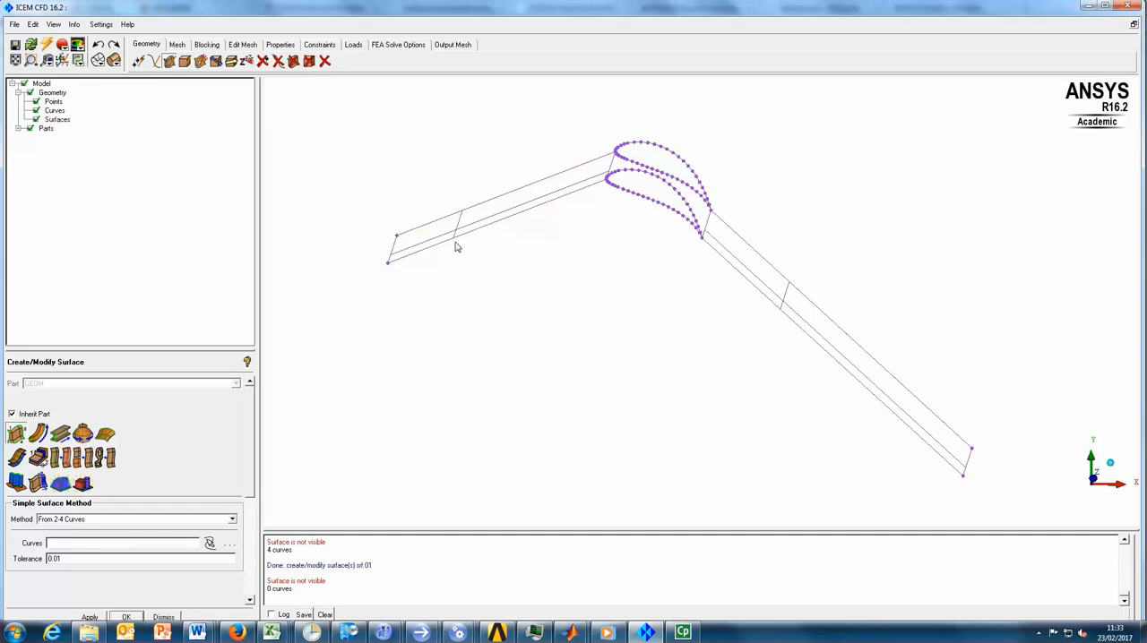
{"action": "right_click", "coordinate": [57, 121]}
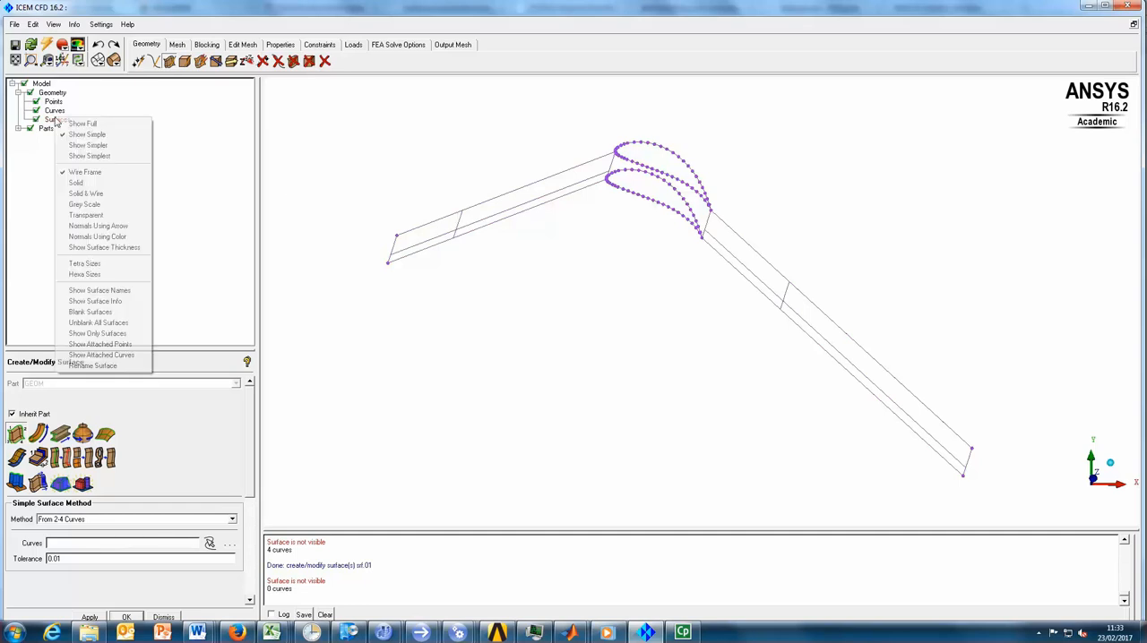
{"action": "left_click", "coordinate": [98, 184]}
- Create the lower blade surface from the two lower airfoil curves and the leading-edge and trailing-edge connecting curves
{"action": "left_click_drag", "start_coordinate": [591, 304], "coordinate": [659, 180]}
{"action": "scroll", "coordinate": [643, 228], "scroll_direction": "up", "scroll_amount": 6}
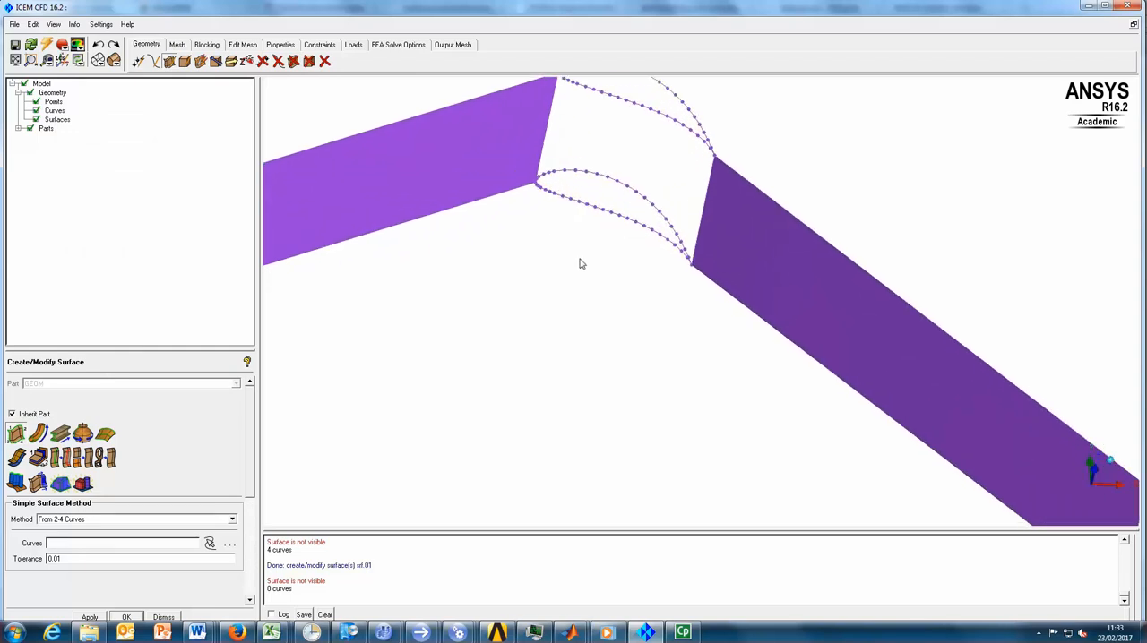
{"action": "left_click_drag", "start_coordinate": [559, 249], "coordinate": [460, 269]}
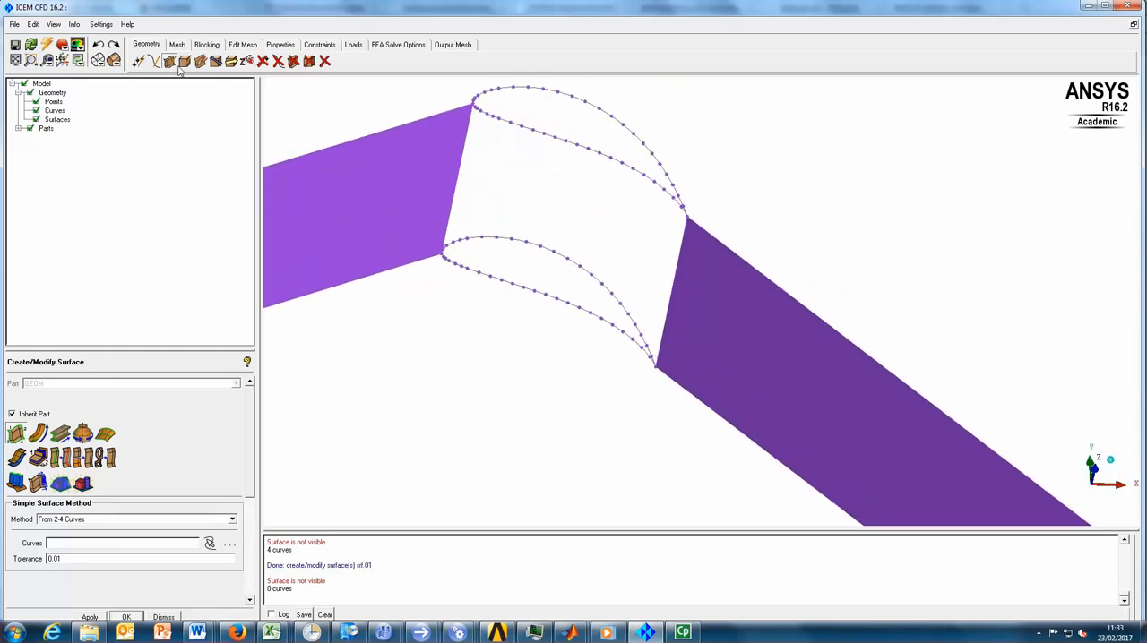
{"action": "left_click", "coordinate": [16, 435]}
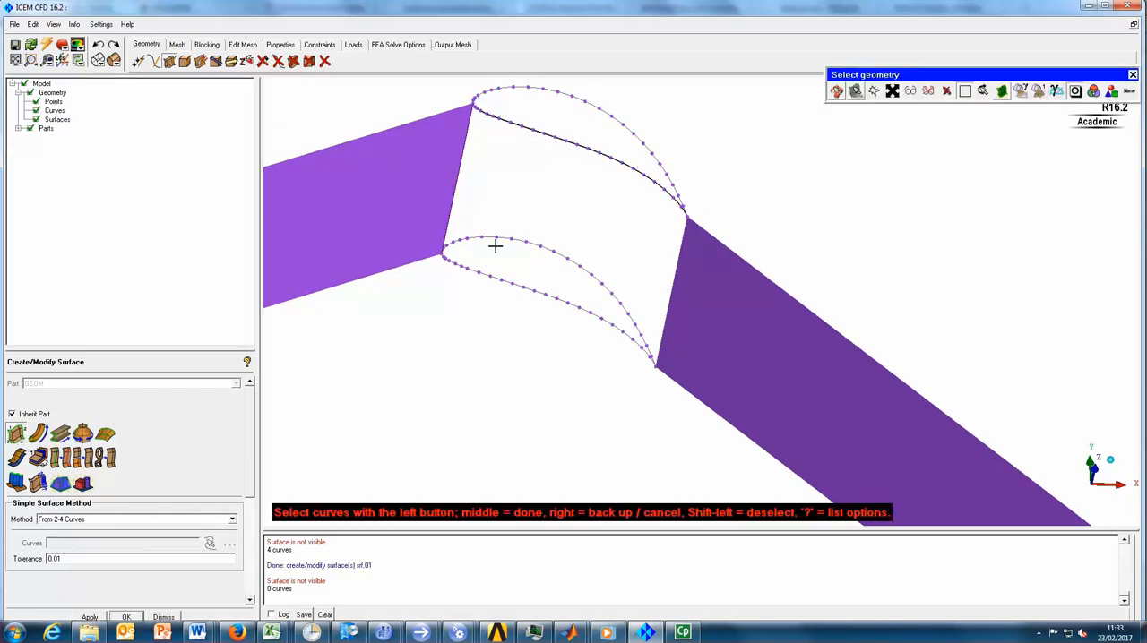
{"action": "left_click", "coordinate": [509, 284]}
{"action": "left_click", "coordinate": [677, 275]}
{"action": "middle_click", "coordinate": [779, 223]}
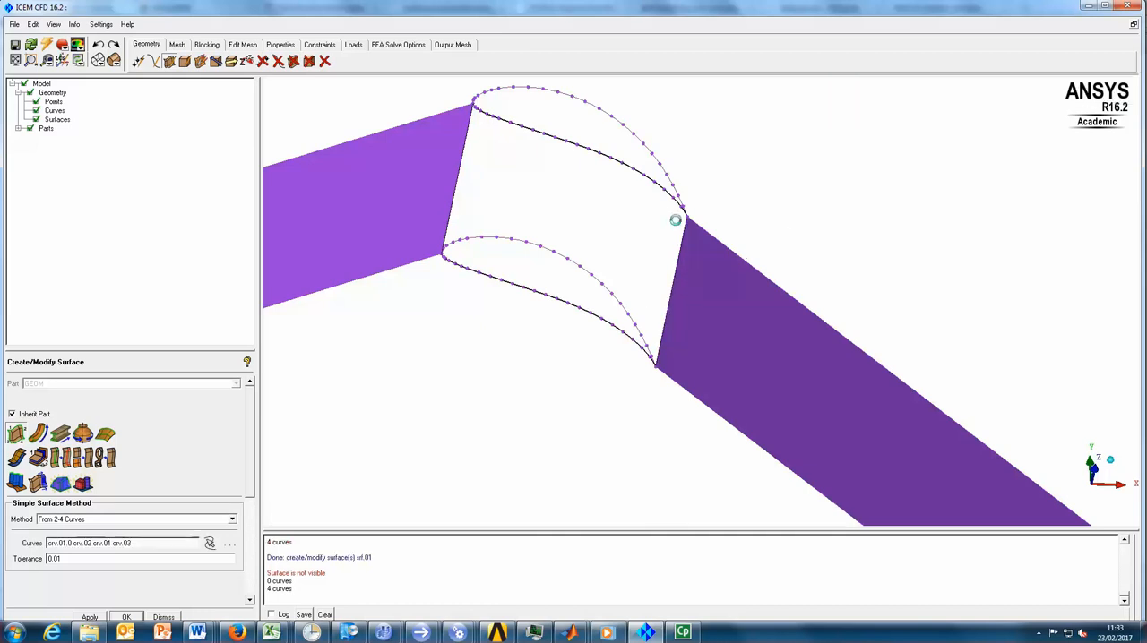
- Create the upper blade surface from the two upper airfoil curves and the leading-edge and trailing-edge connecting curves
{"action": "left_click_drag", "start_coordinate": [589, 158], "coordinate": [542, 215]}
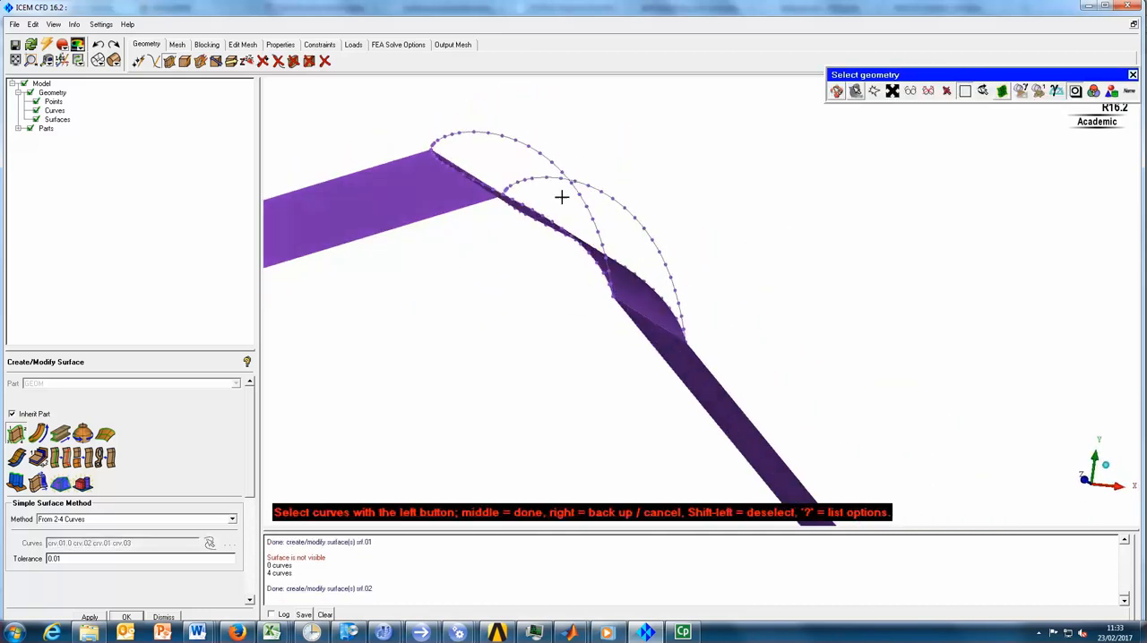
{"action": "left_click_drag", "start_coordinate": [696, 311], "coordinate": [462, 216]}
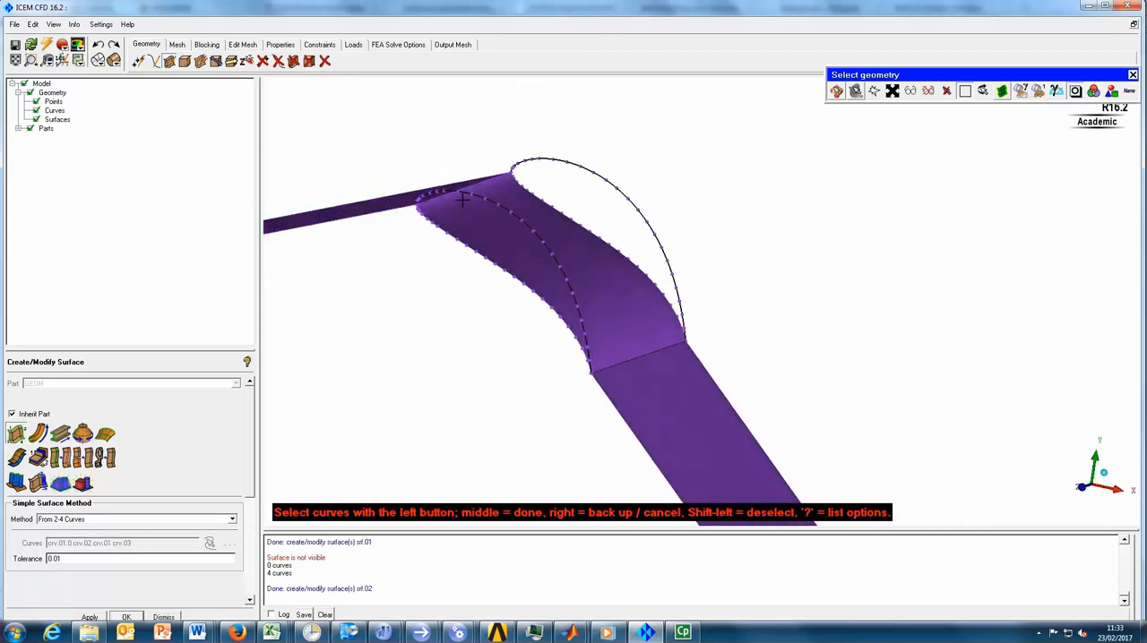
{"action": "middle_click", "coordinate": [760, 240]}
{"action": "middle_click", "coordinate": [755, 245]}
- Select the entire blade and boundary geometry for a transformation, viewed along the Z axis
{"action": "left_click_drag", "start_coordinate": [657, 302], "coordinate": [724, 313]}
{"action": "left_click", "coordinate": [1092, 478]}
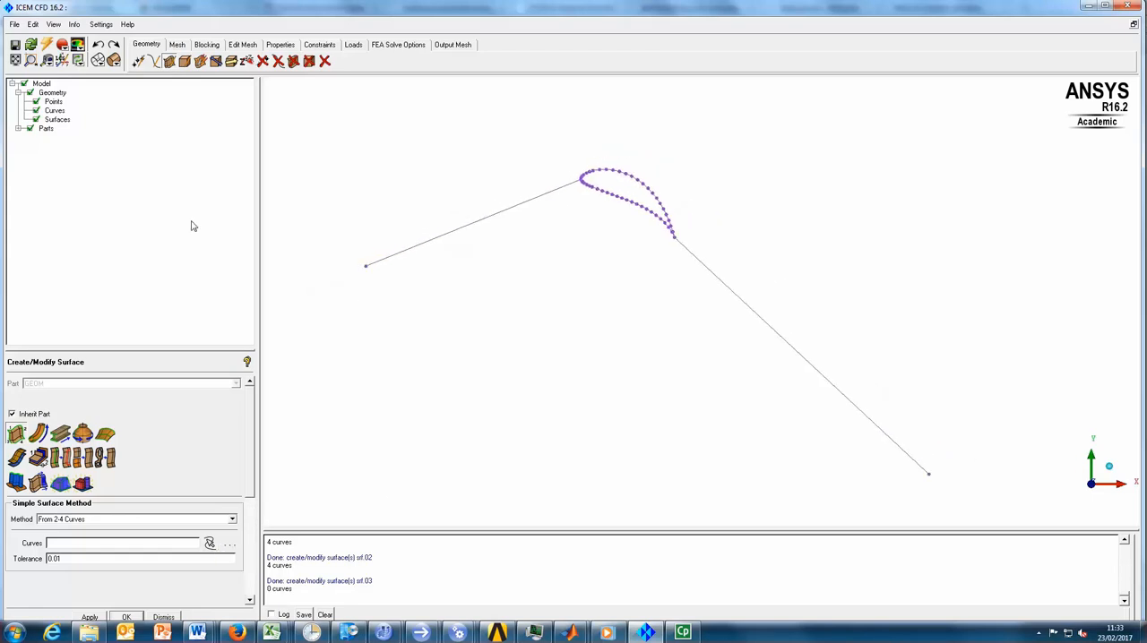
{"action": "left_click", "coordinate": [230, 63]}
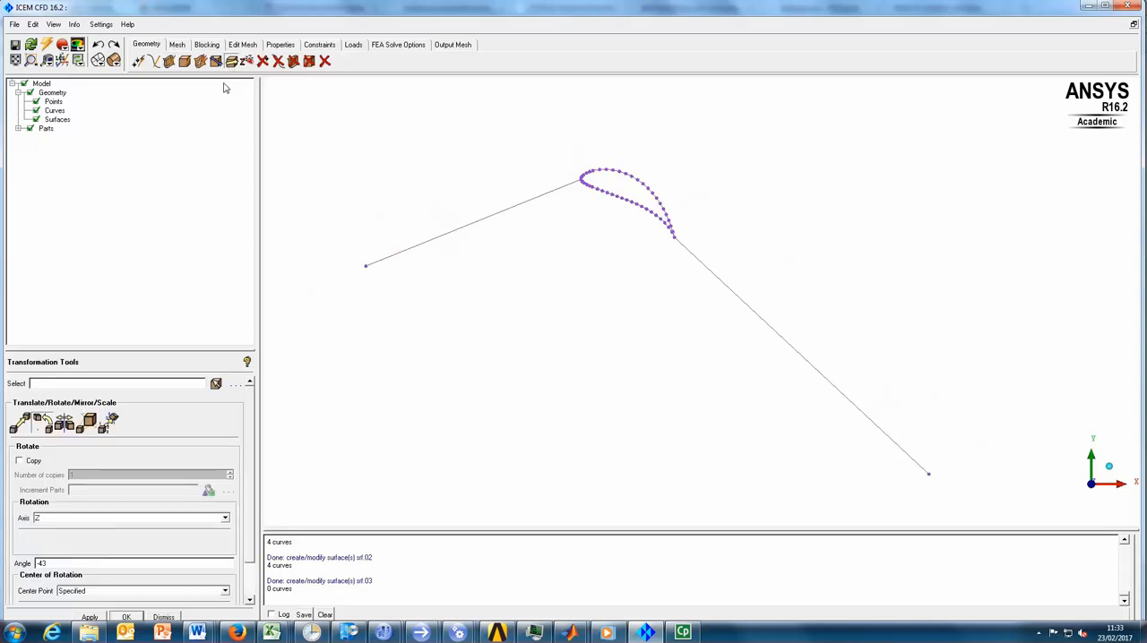
{"action": "left_click", "coordinate": [216, 384]}
{"action": "left_click_drag", "start_coordinate": [291, 118], "coordinate": [1001, 501]}
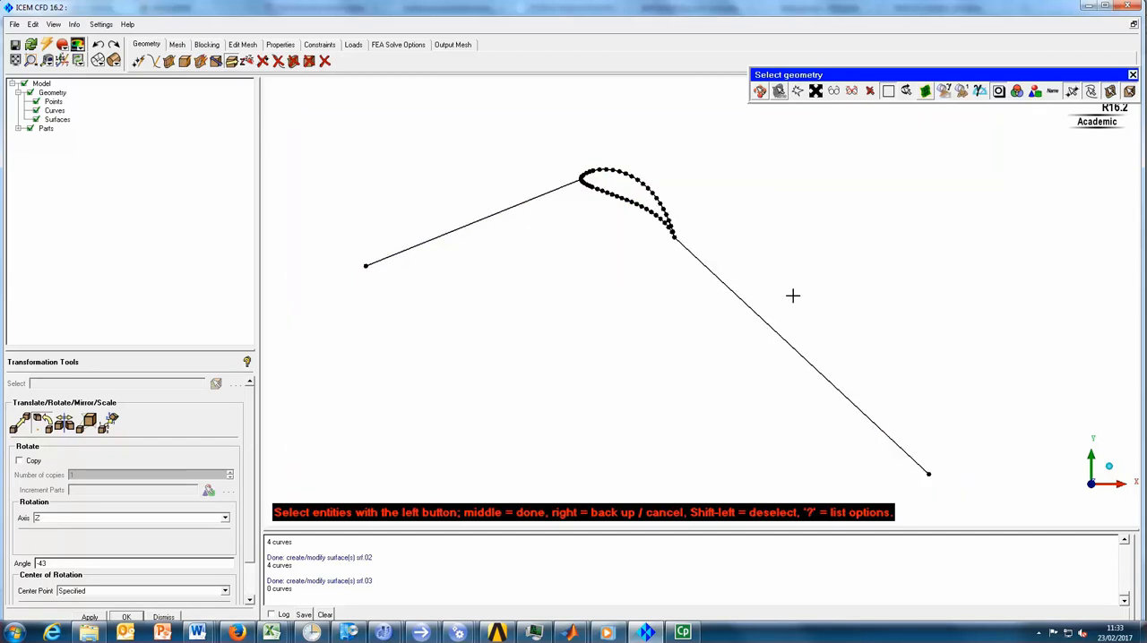
{"action": "middle_click", "coordinate": [783, 272]}
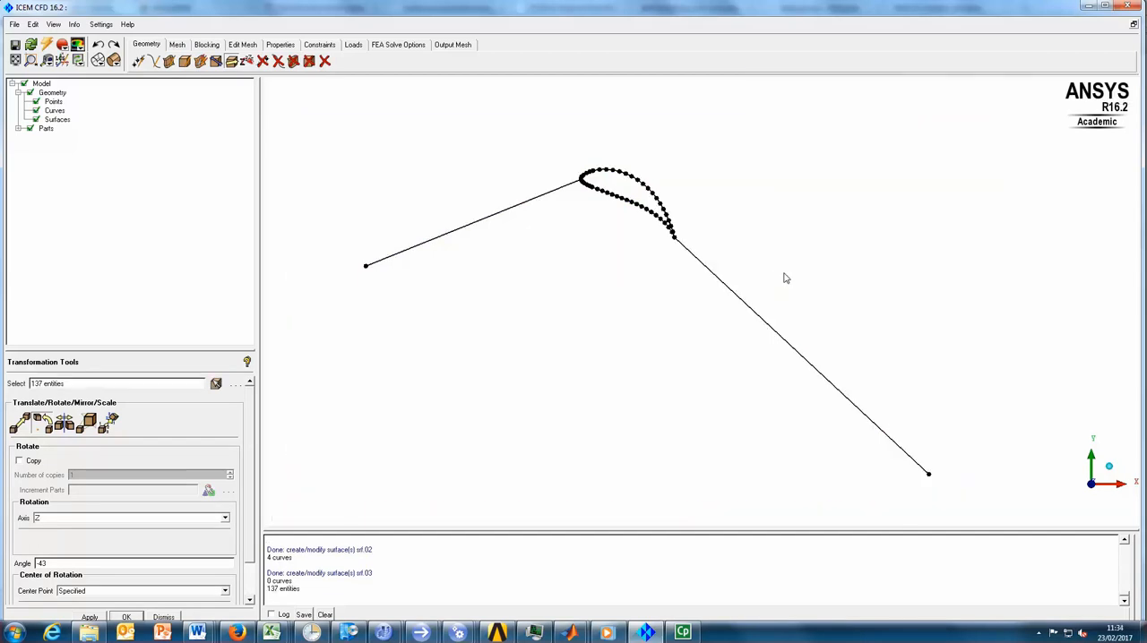
- Translate one copy of the selected geometry by explicit offsets of X 0, Y 60 and Z 0
{"action": "left_click", "coordinate": [25, 426]}
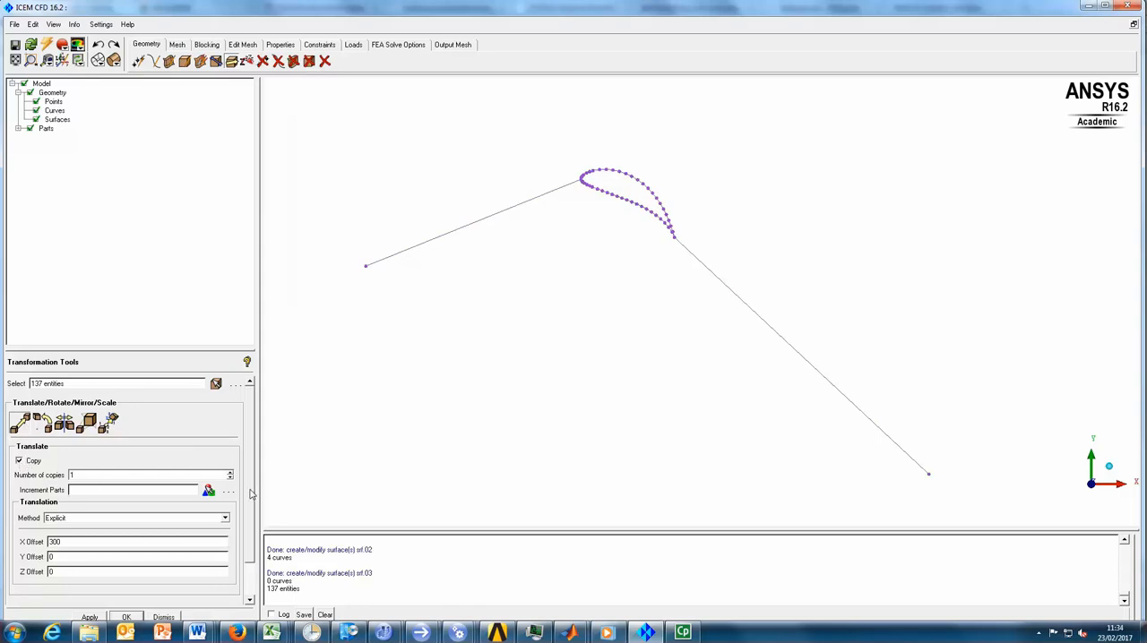
{"action": "scroll", "coordinate": [110, 524], "scroll_direction": "down", "scroll_amount": 1}
{"action": "left_click_drag", "start_coordinate": [91, 526], "coordinate": [61, 543]}
{"action": "type", "text": "0"}
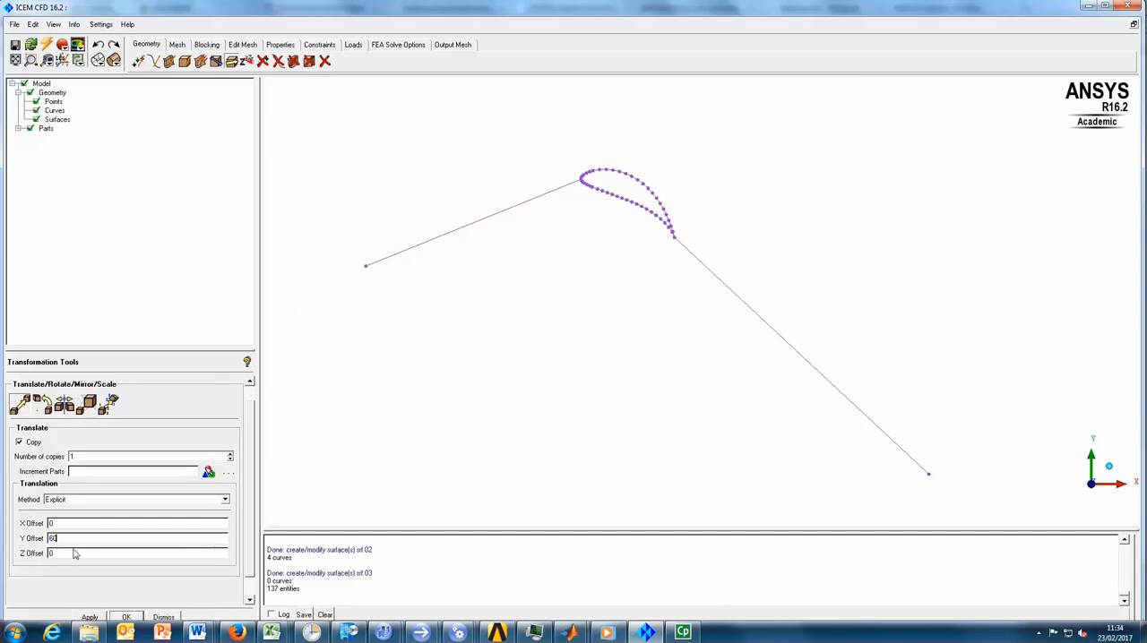
{"action": "left_click", "coordinate": [93, 619]}
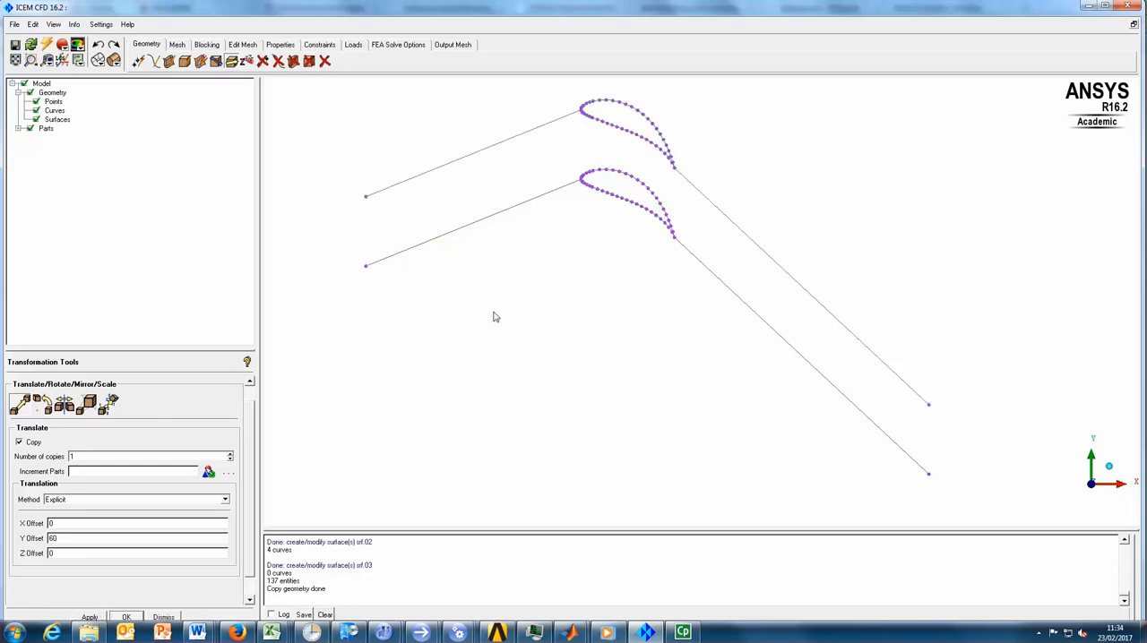
- Connect the upstream end points of the copied strip to those of the original strip with two straight curves
{"action": "mouse_move", "coordinate": [621, 285]}
{"action": "left_mouse_down"}
{"action": "mouse_move", "coordinate": [589, 299]}
{"action": "mouse_move", "coordinate": [583, 346]}
{"action": "mouse_move", "coordinate": [606, 296]}
{"action": "mouse_move", "coordinate": [651, 257]}
{"action": "mouse_move", "coordinate": [663, 169]}
{"action": "mouse_move", "coordinate": [596, 251]}
{"action": "mouse_move", "coordinate": [646, 253]}
{"action": "mouse_move", "coordinate": [703, 286]}
{"action": "mouse_move", "coordinate": [668, 333]}
{"action": "left_mouse_up"}
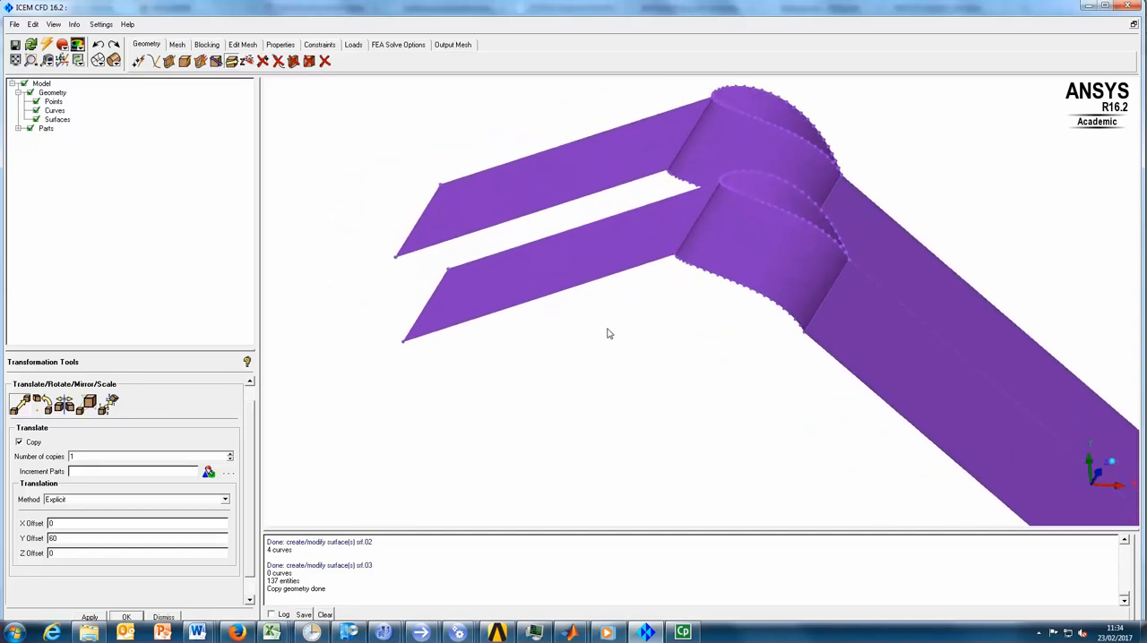
{"action": "left_click_drag", "start_coordinate": [485, 280], "coordinate": [403, 349]}
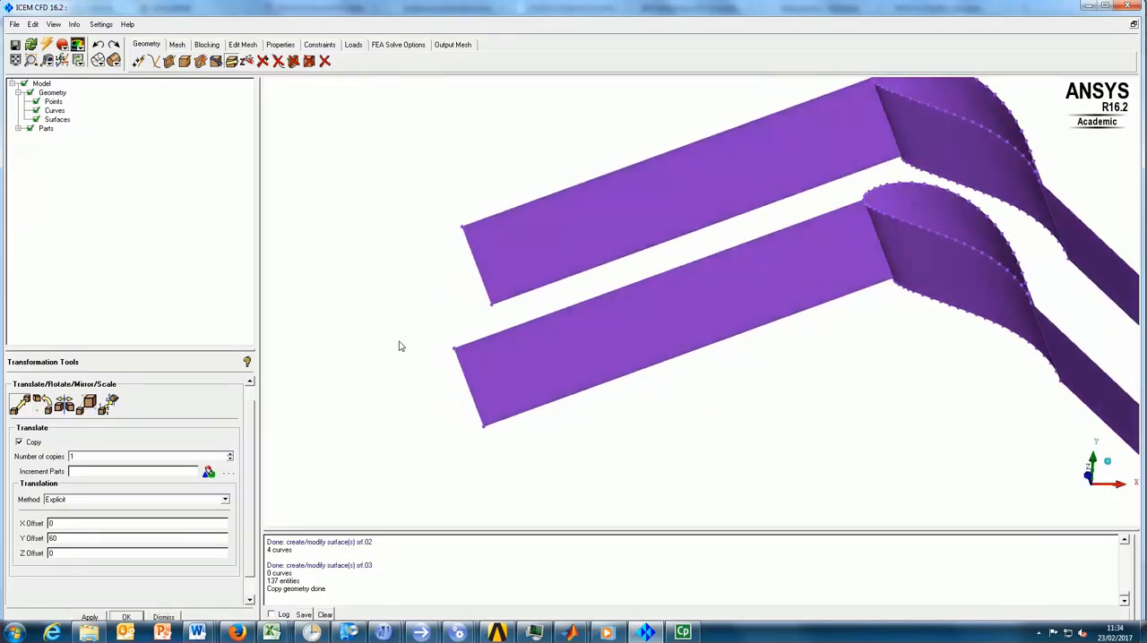
{"action": "left_click", "coordinate": [154, 61]}
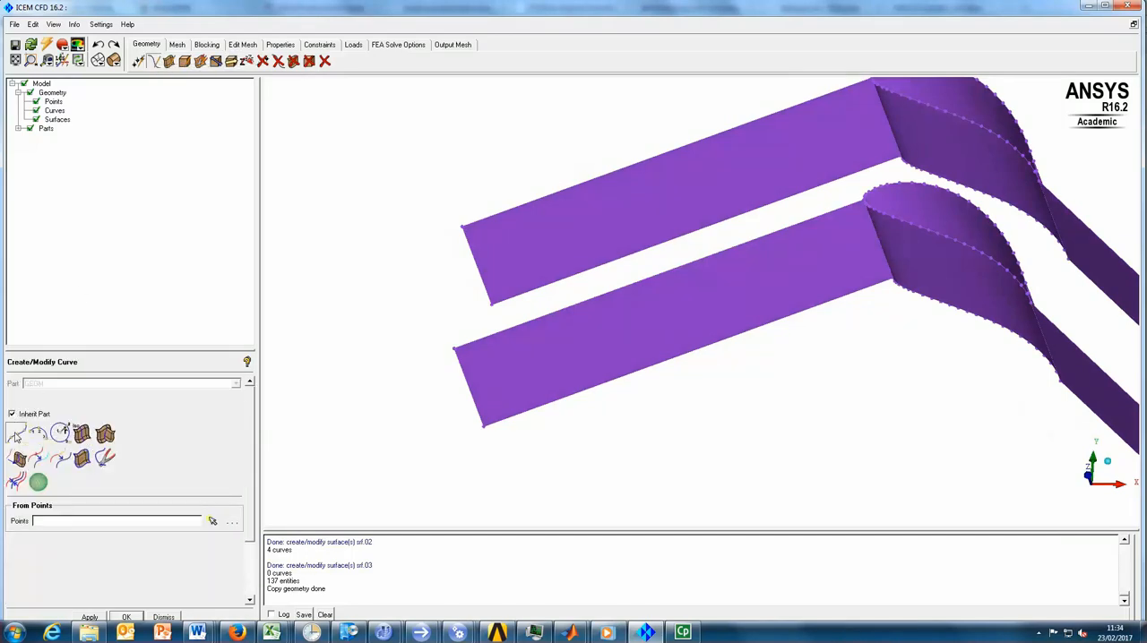
{"action": "left_click", "coordinate": [16, 437]}
{"action": "left_click", "coordinate": [464, 225]}
{"action": "left_click", "coordinate": [454, 347]}
{"action": "middle_click", "coordinate": [404, 287]}
{"action": "left_click_drag", "start_coordinate": [409, 302], "coordinate": [433, 303]}
{"action": "left_click", "coordinate": [433, 305]}
{"action": "left_click", "coordinate": [440, 426]}
{"action": "middle_click", "coordinate": [397, 340]}
- Create a straight curve between the leading edges of the original and copied blades at Z = 100
{"action": "middle_click_drag", "start_coordinate": [847, 331], "coordinate": [723, 428]}
{"action": "scroll", "coordinate": [734, 336], "scroll_direction": "up", "scroll_amount": 5}
{"action": "scroll", "coordinate": [739, 316], "scroll_direction": "up", "scroll_amount": 4}
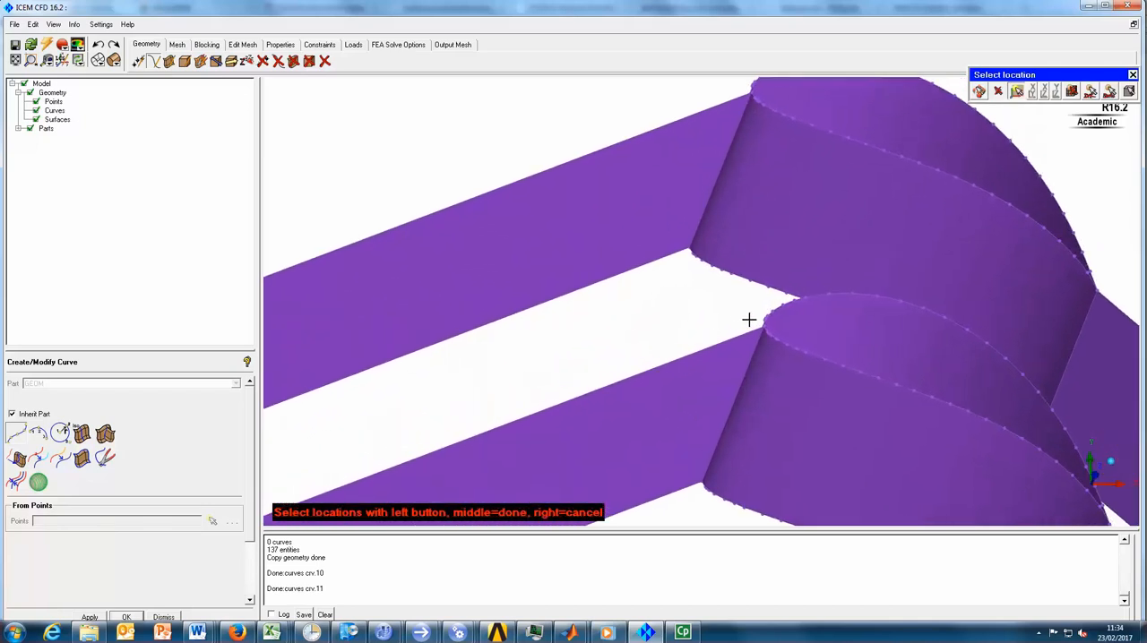
{"action": "left_click", "coordinate": [786, 335]}
{"action": "middle_click_drag", "start_coordinate": [778, 208], "coordinate": [730, 398]}
{"action": "left_click", "coordinate": [722, 212]}
{"action": "middle_click", "coordinate": [582, 187]}
- Create a straight curve between the trailing edges of the copied and original blades at Z = 100
{"action": "scroll", "coordinate": [542, 167], "scroll_direction": "down", "scroll_amount": 3}
{"action": "left_click_drag", "start_coordinate": [917, 438], "coordinate": [841, 386]}
{"action": "middle_click_drag", "start_coordinate": [1039, 469], "coordinate": [744, 252]}
{"action": "scroll", "coordinate": [744, 251], "scroll_direction": "up", "scroll_amount": 2}
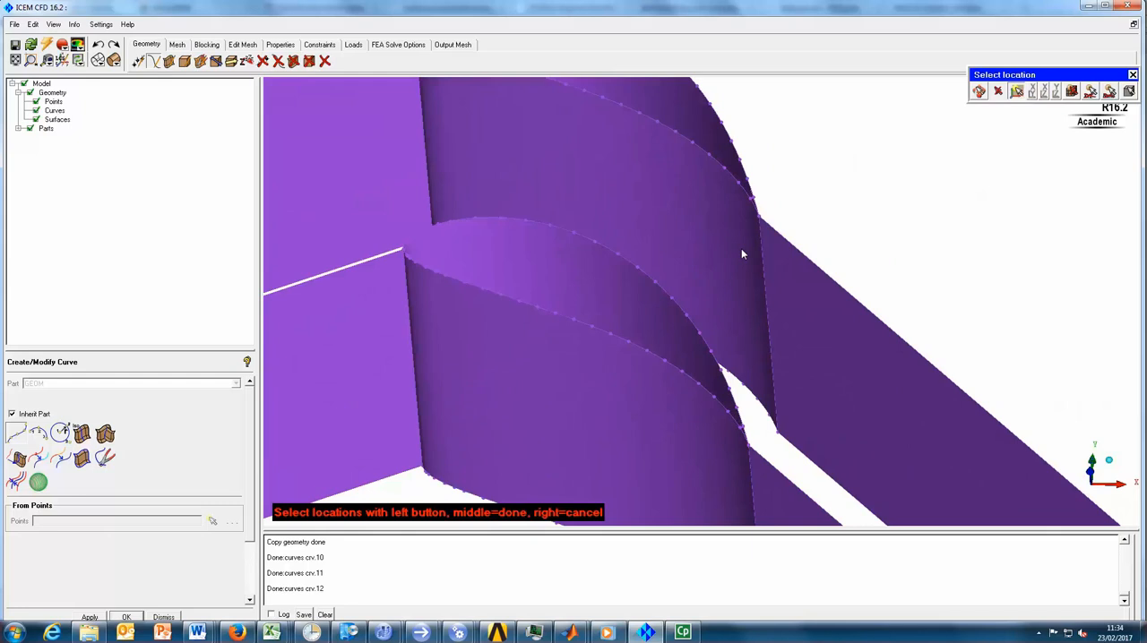
{"action": "left_click", "coordinate": [765, 208]}
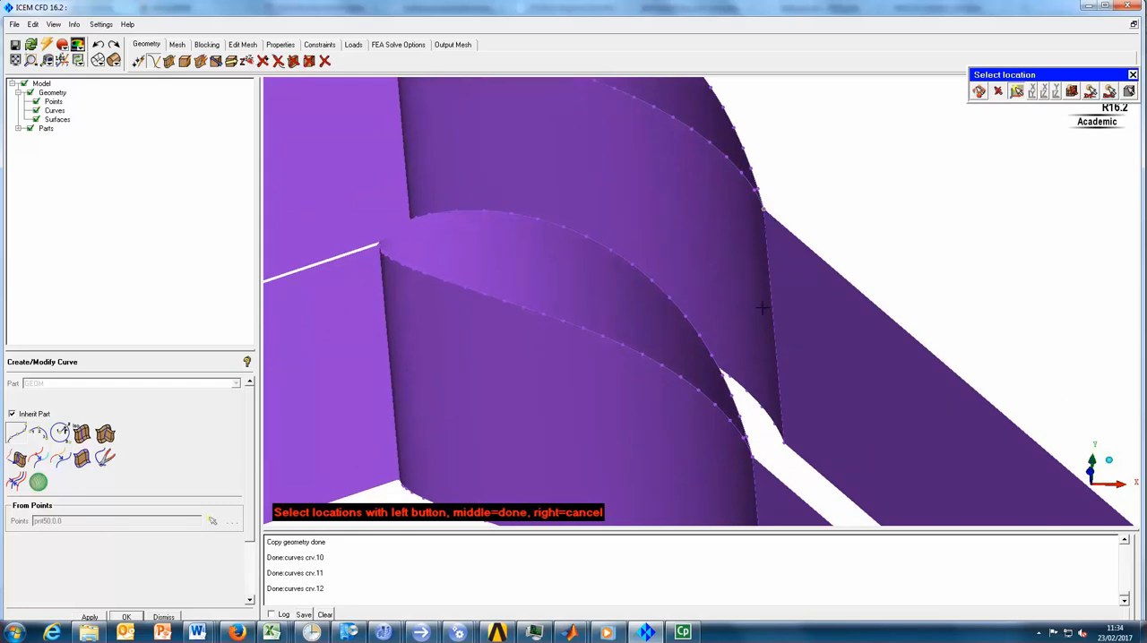
{"action": "left_click", "coordinate": [754, 456]}
{"action": "left_click_drag", "start_coordinate": [780, 373], "coordinate": [852, 422]}
{"action": "middle_click_drag", "start_coordinate": [852, 422], "coordinate": [735, 213]}
{"action": "left_click_drag", "start_coordinate": [734, 213], "coordinate": [729, 285]}
{"action": "key", "text": "F9"}
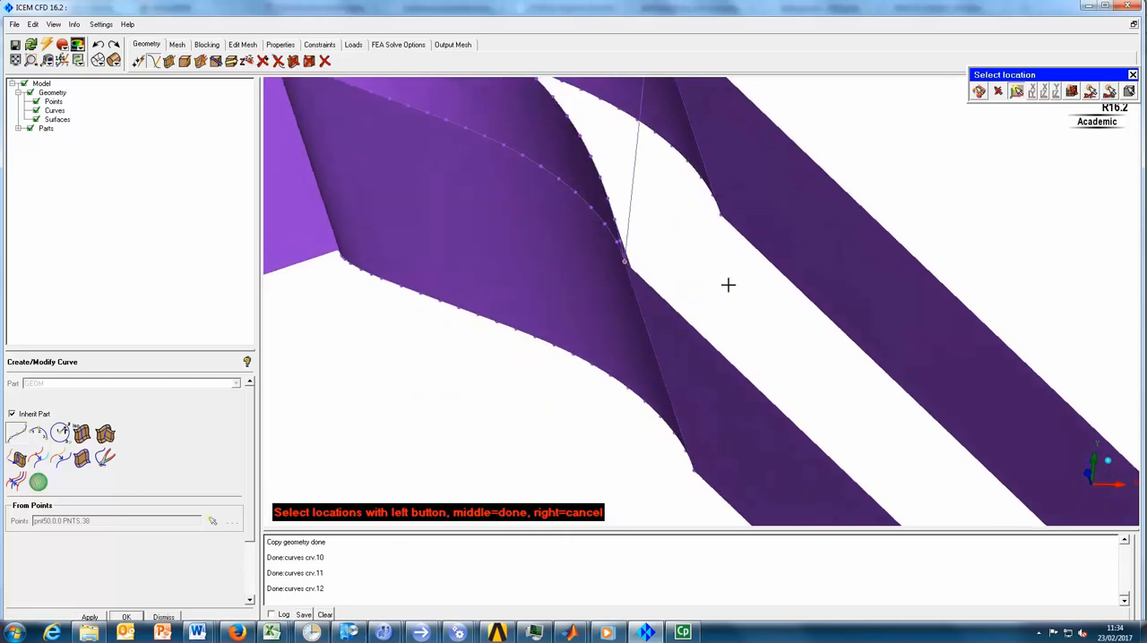
{"action": "left_click", "coordinate": [717, 214]}
{"action": "middle_click", "coordinate": [720, 241]}
- Connect the two blades' trailing edges at the section opposite Z = 100 with a straight curve
{"action": "left_click", "coordinate": [721, 219]}
{"action": "key", "text": "F9"}
{"action": "left_click_drag", "start_coordinate": [716, 455], "coordinate": [737, 404]}
{"action": "middle_click_drag", "start_coordinate": [740, 385], "coordinate": [811, 242]}
{"action": "key", "text": "F9"}
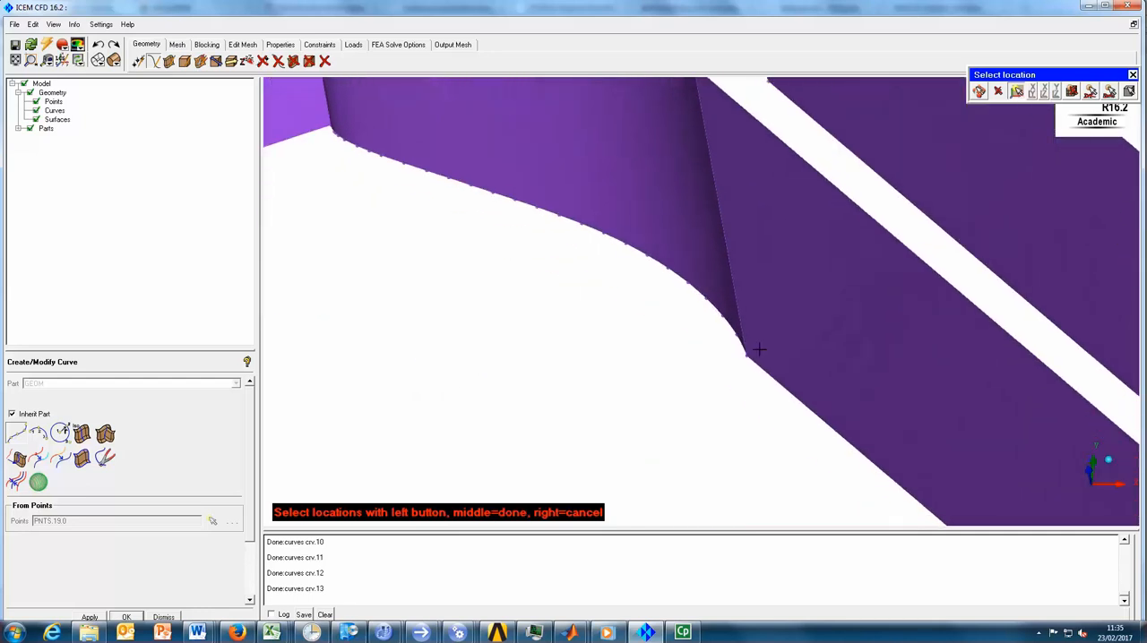
{"action": "left_click", "coordinate": [747, 359]}
{"action": "middle_click", "coordinate": [735, 381]}
- Connect the downstream end points of the copied and original strips with two straight curves and end curve creation
{"action": "scroll", "coordinate": [693, 367], "scroll_direction": "down", "scroll_amount": 5}
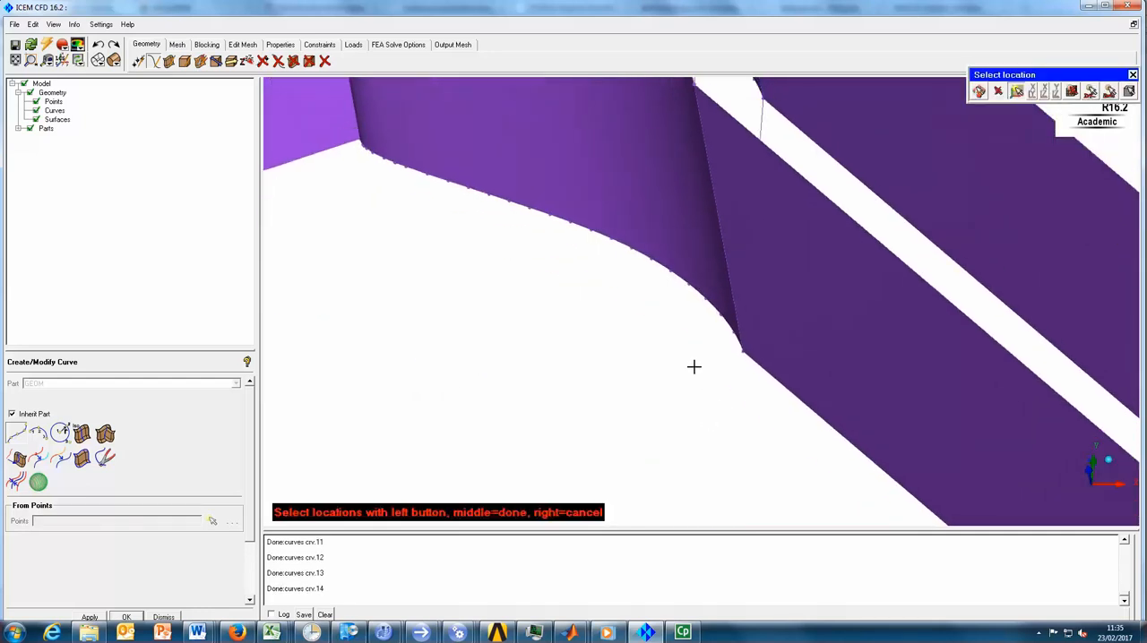
{"action": "scroll", "coordinate": [691, 367], "scroll_direction": "down", "scroll_amount": 4}
{"action": "middle_click_drag", "start_coordinate": [869, 342], "coordinate": [599, 199], "text": "ctrl"}
{"action": "left_click", "coordinate": [866, 322]}
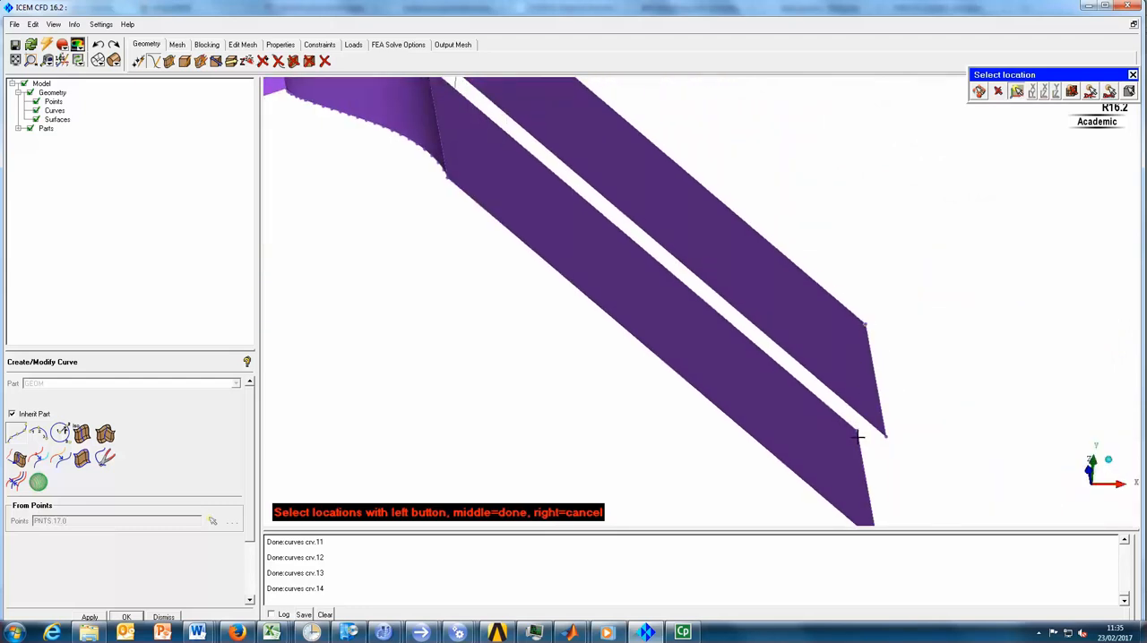
{"action": "left_click", "coordinate": [885, 437]}
{"action": "middle_click", "coordinate": [886, 436]}
{"action": "middle_click_drag", "start_coordinate": [909, 473], "coordinate": [856, 380], "text": "ctrl"}
{"action": "left_click", "coordinate": [836, 395]}
{"action": "middle_click", "coordinate": [893, 356]}
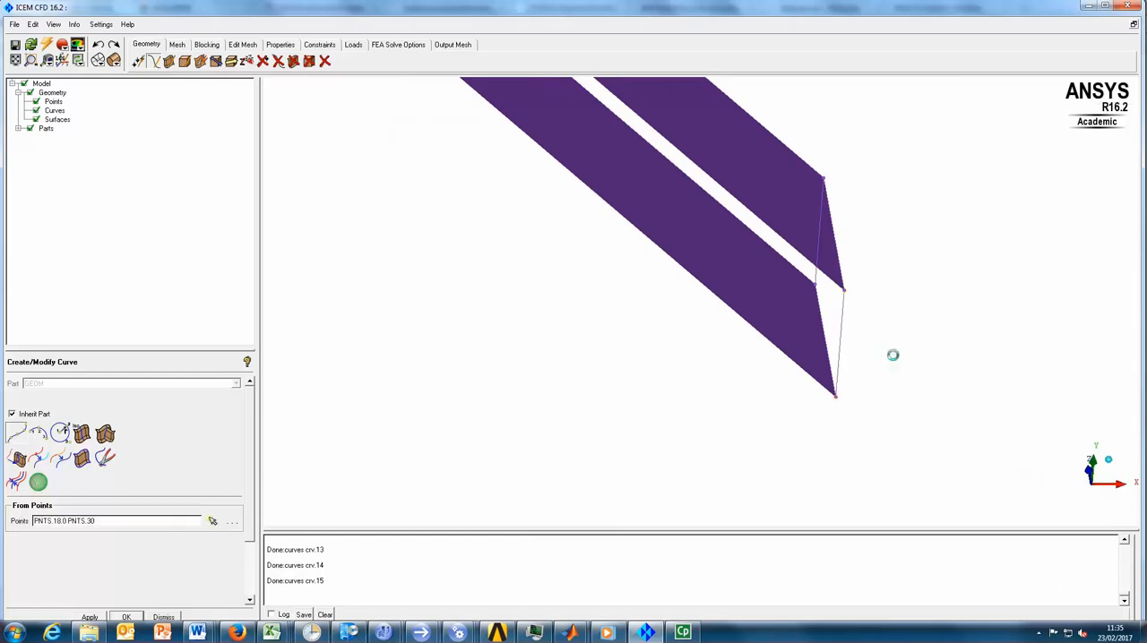
{"action": "scroll", "coordinate": [881, 389], "scroll_direction": "down", "scroll_amount": 2}
{"action": "middle_click", "coordinate": [558, 314]}
- Switch the surface display of the whole geometry to wire frame
{"action": "left_click_drag", "start_coordinate": [467, 256], "coordinate": [549, 285]}
{"action": "middle_click_drag", "start_coordinate": [506, 264], "coordinate": [806, 375]}
{"action": "left_click_drag", "start_coordinate": [807, 376], "coordinate": [591, 296]}
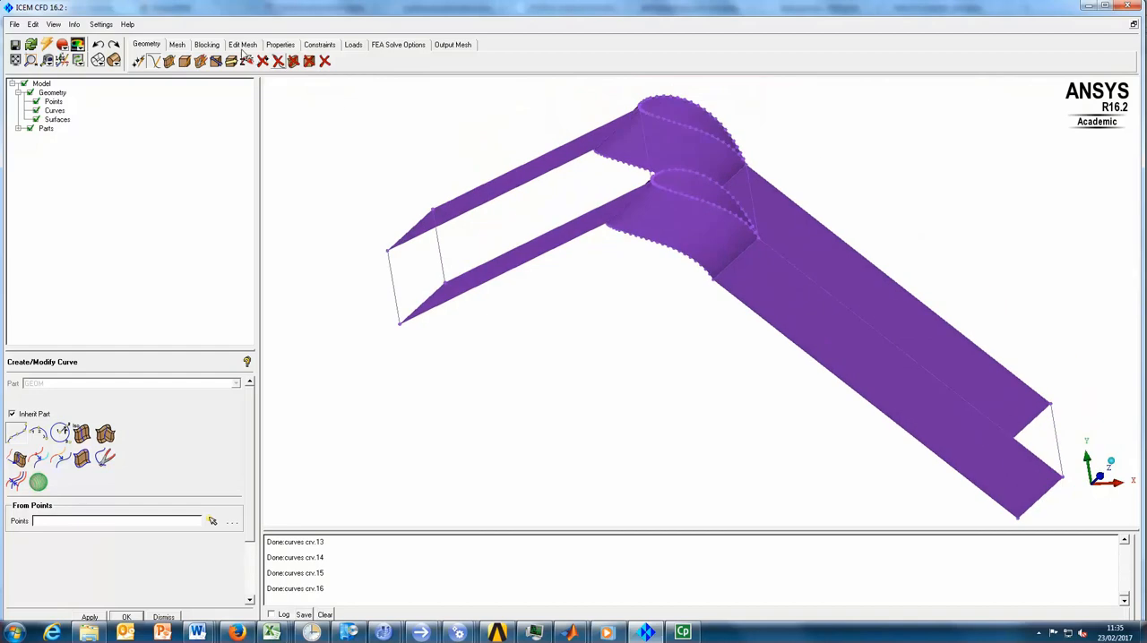
{"action": "left_click", "coordinate": [36, 119]}
{"action": "right_click", "coordinate": [55, 119]}
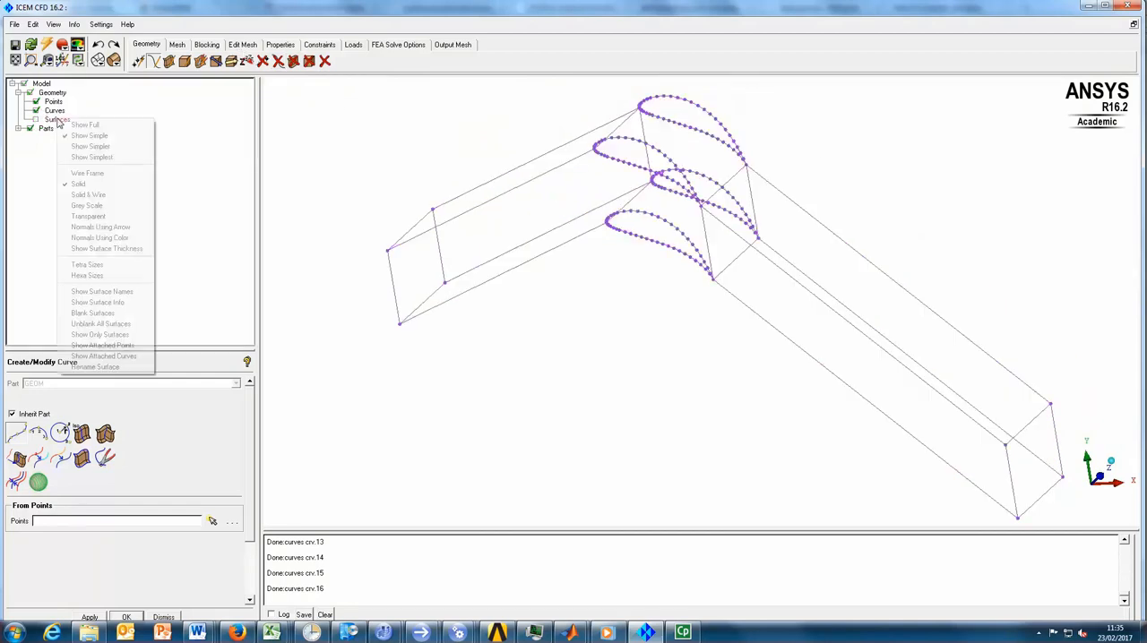
{"action": "left_click", "coordinate": [36, 120]}
{"action": "right_click", "coordinate": [48, 119]}
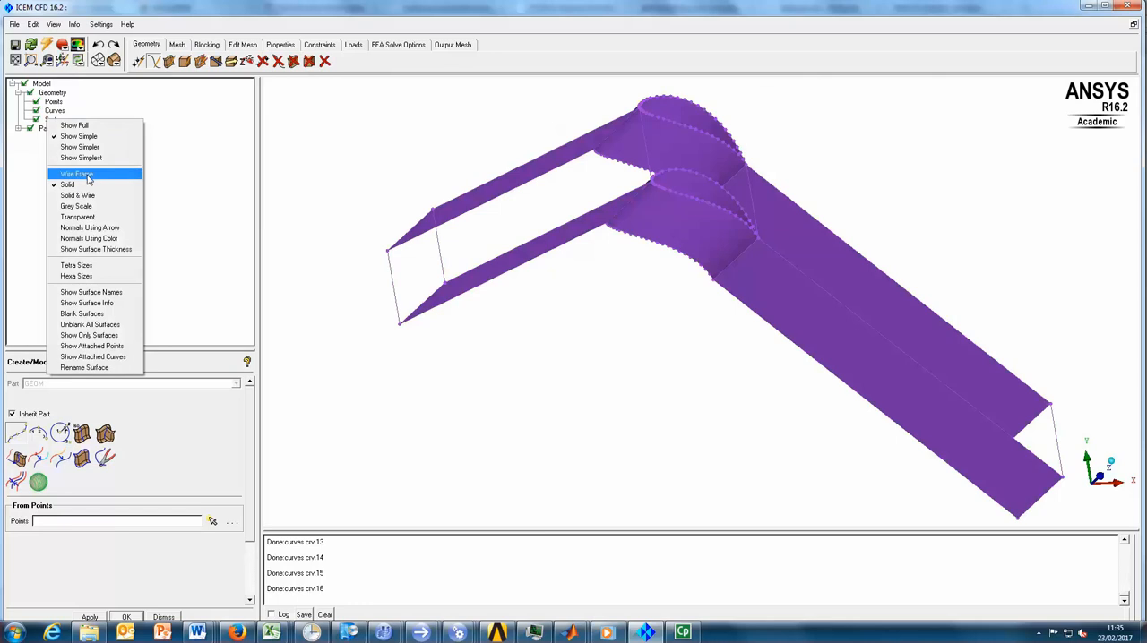
{"action": "left_click", "coordinate": [87, 176]}
{"action": "left_click_drag", "start_coordinate": [727, 274], "coordinate": [487, 197]}
{"action": "left_click", "coordinate": [169, 61]}
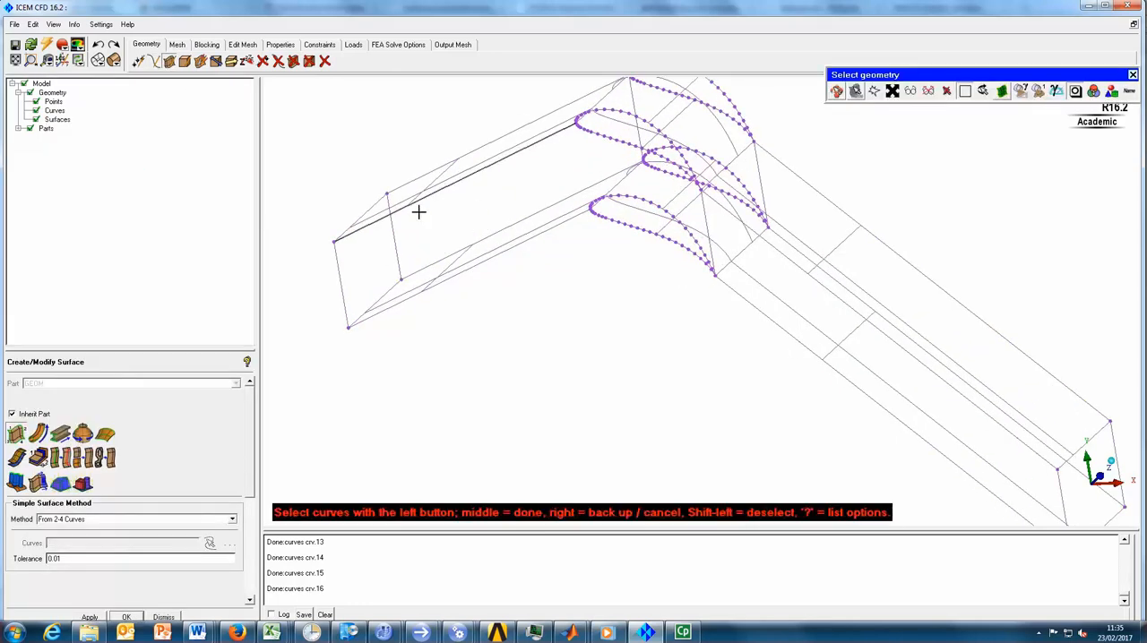
{"action": "left_click", "coordinate": [348, 269]}
{"action": "left_click", "coordinate": [425, 296]}
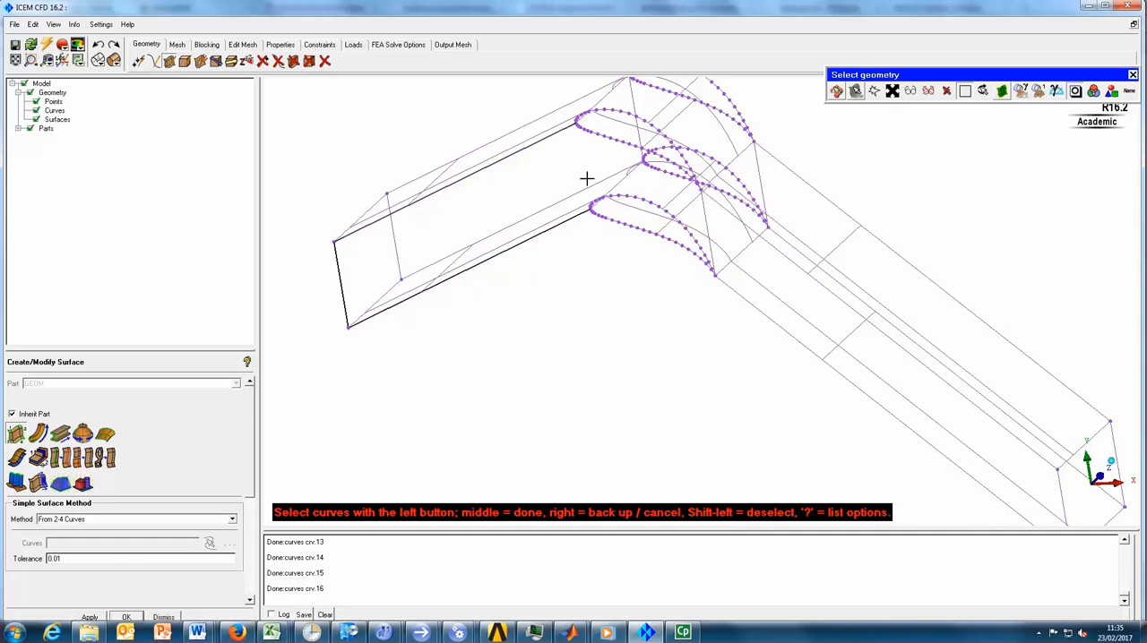
{"action": "right_click", "coordinate": [637, 313]}
{"action": "right_click", "coordinate": [637, 313]}
{"action": "right_click", "coordinate": [637, 314]}
{"action": "right_click", "coordinate": [638, 314]}
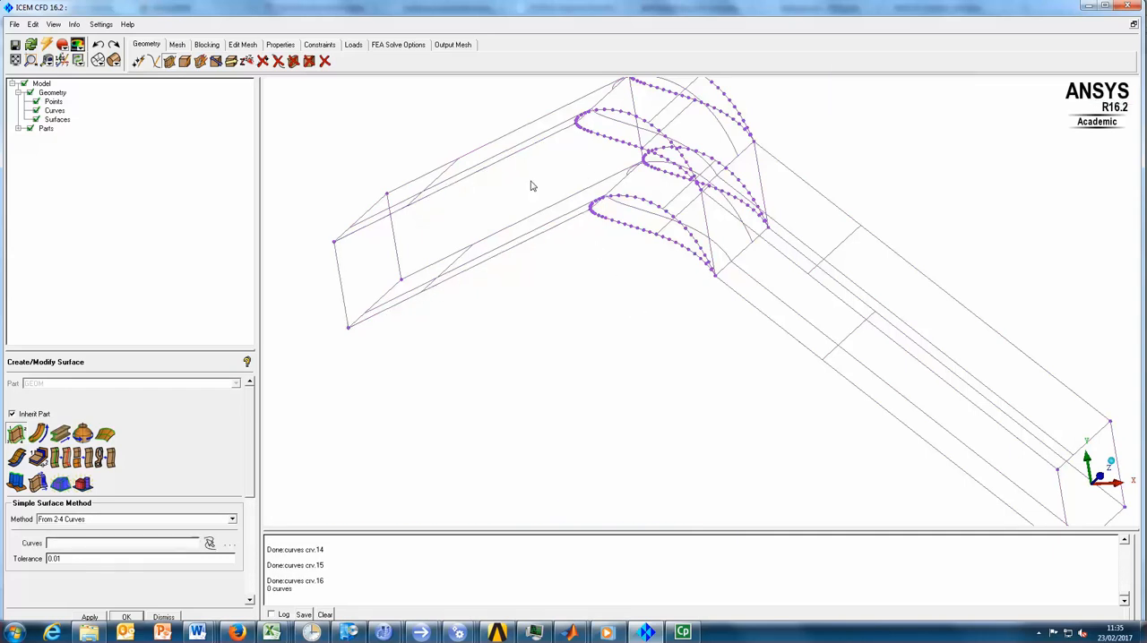
{"action": "left_click_drag", "start_coordinate": [538, 168], "coordinate": [328, 144]}
{"action": "left_click", "coordinate": [167, 66]}
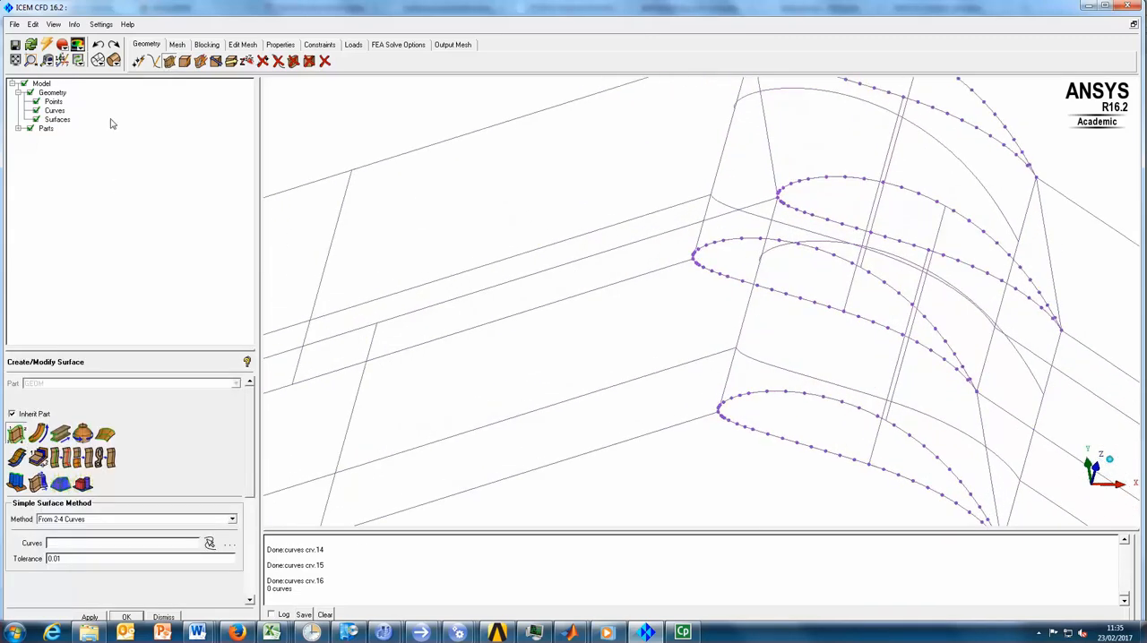
- Connect the two blades' leading edges at the section opposite Z = 100 with a straight curve
{"action": "left_click", "coordinate": [153, 61]}
{"action": "left_click", "coordinate": [18, 440]}
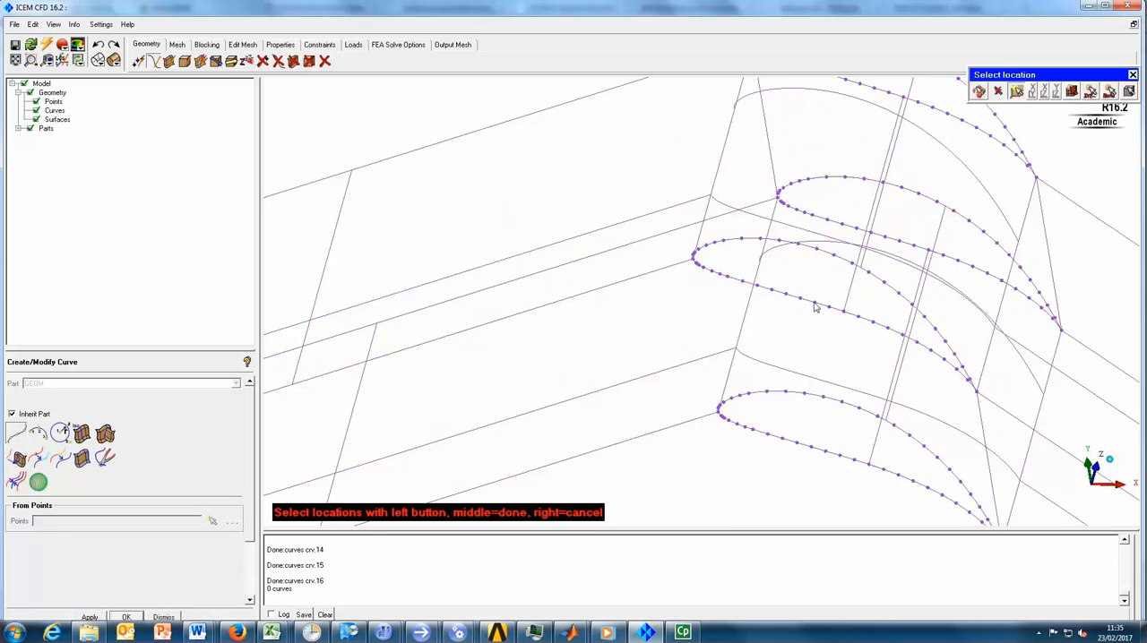
{"action": "middle_click_drag", "start_coordinate": [660, 279], "coordinate": [612, 256], "text": "ctrl"}
{"action": "scroll", "coordinate": [612, 256], "scroll_direction": "up", "scroll_amount": 5}
{"action": "left_click", "coordinate": [619, 203]}
{"action": "left_click", "coordinate": [660, 448]}
{"action": "middle_click", "coordinate": [658, 445]}
{"action": "middle_click", "coordinate": [529, 255]}
{"action": "scroll", "coordinate": [522, 252], "scroll_direction": "down", "scroll_amount": 4}
{"action": "scroll", "coordinate": [522, 253], "scroll_direction": "down", "scroll_amount": 6}
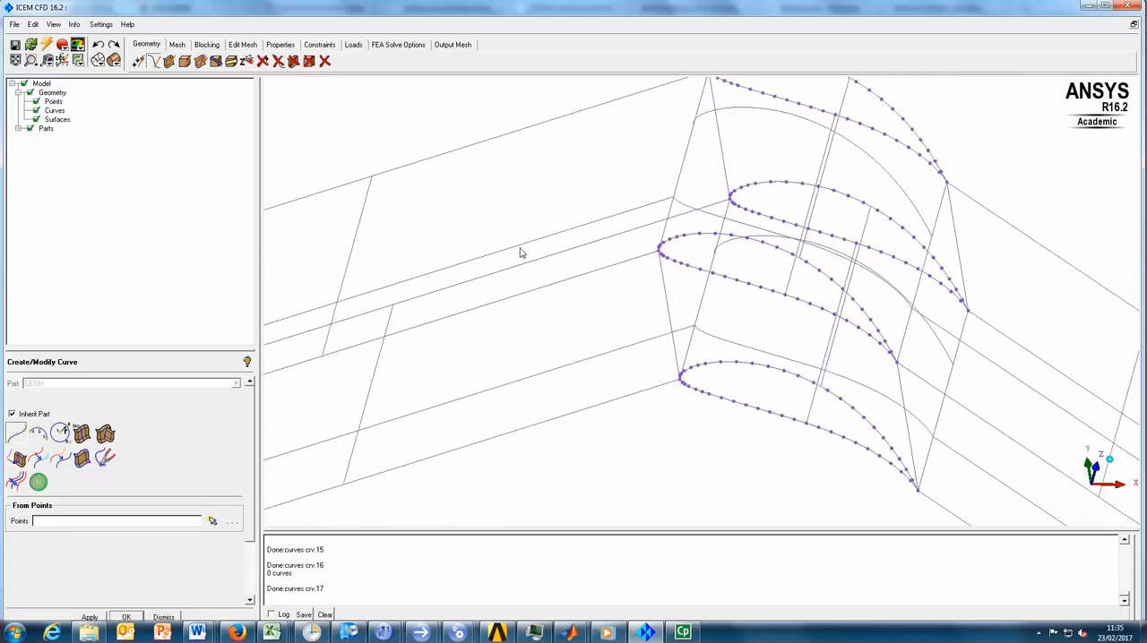
- Create the upstream side surface at the section opposite Z = 100 from its four bounding curves, using the From 2-4 Curves method
{"action": "left_click", "coordinate": [168, 61]}
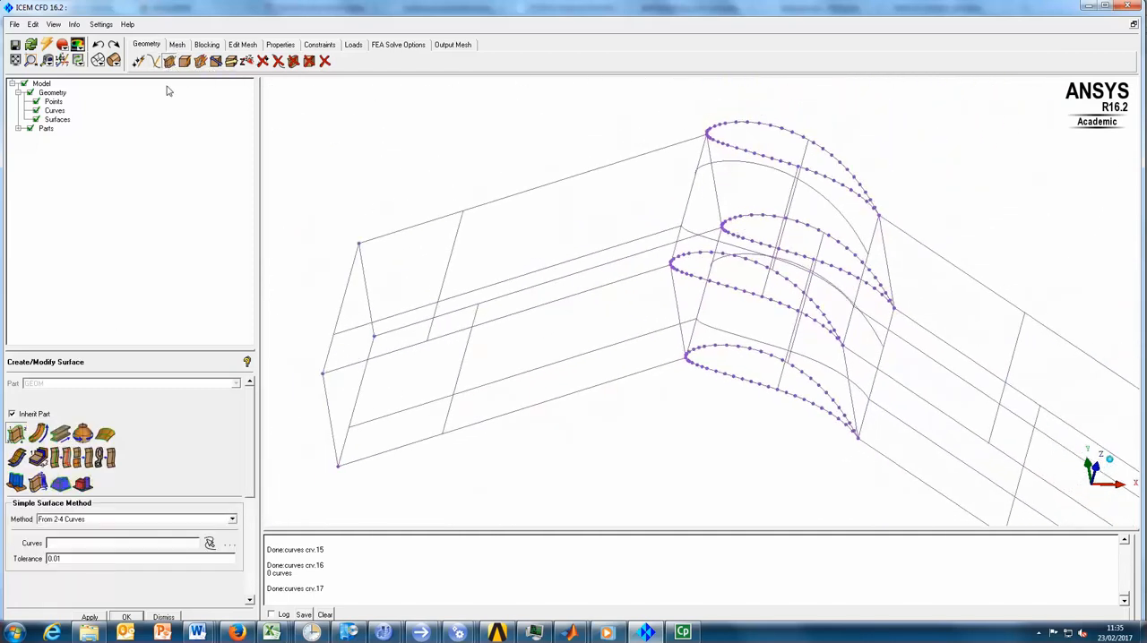
{"action": "left_click", "coordinate": [537, 309]}
{"action": "left_click", "coordinate": [675, 299]}
{"action": "left_click", "coordinate": [626, 377]}
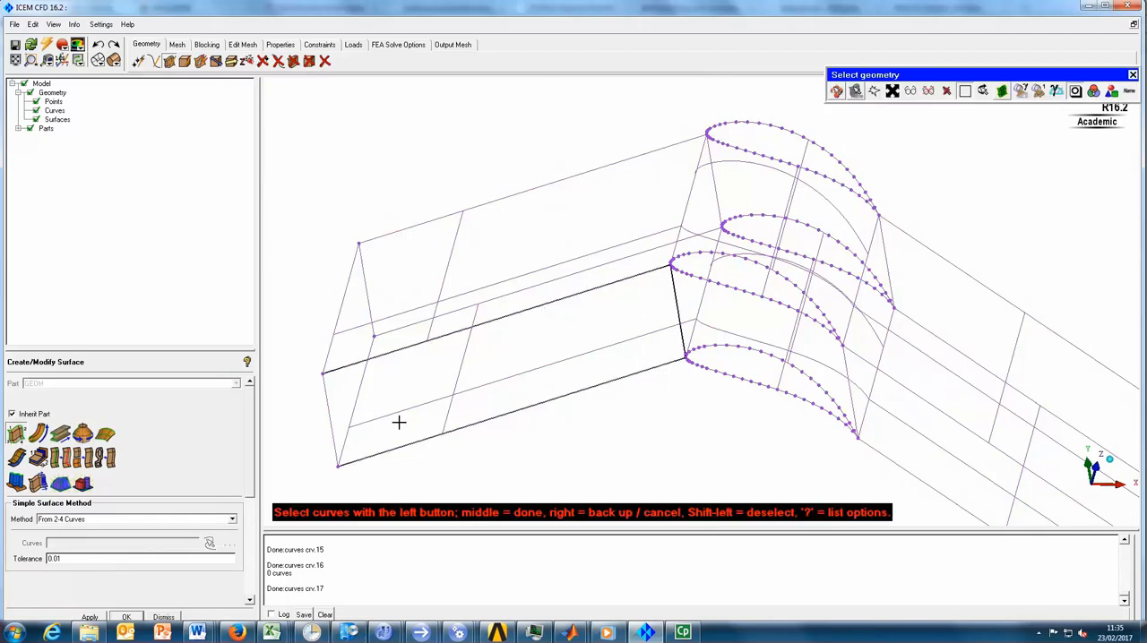
{"action": "left_click", "coordinate": [328, 404]}
{"action": "middle_click", "coordinate": [326, 231]}
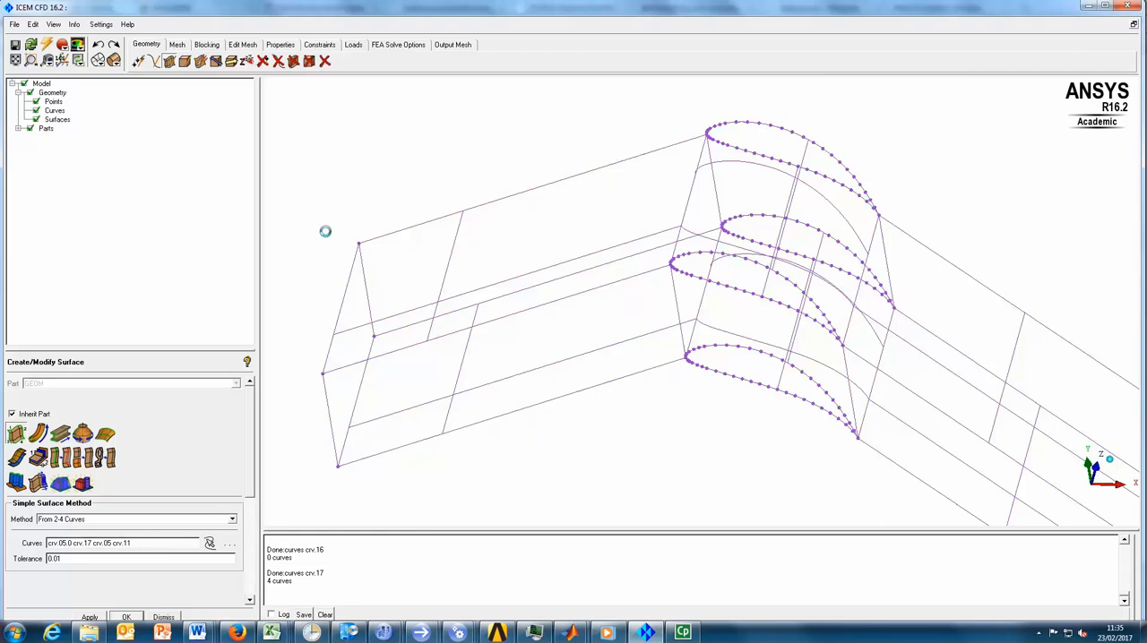
- Create the upstream side surface at Z = 100 from its four bounding curves
{"action": "left_click", "coordinate": [504, 201]}
{"action": "left_click", "coordinate": [361, 267]}
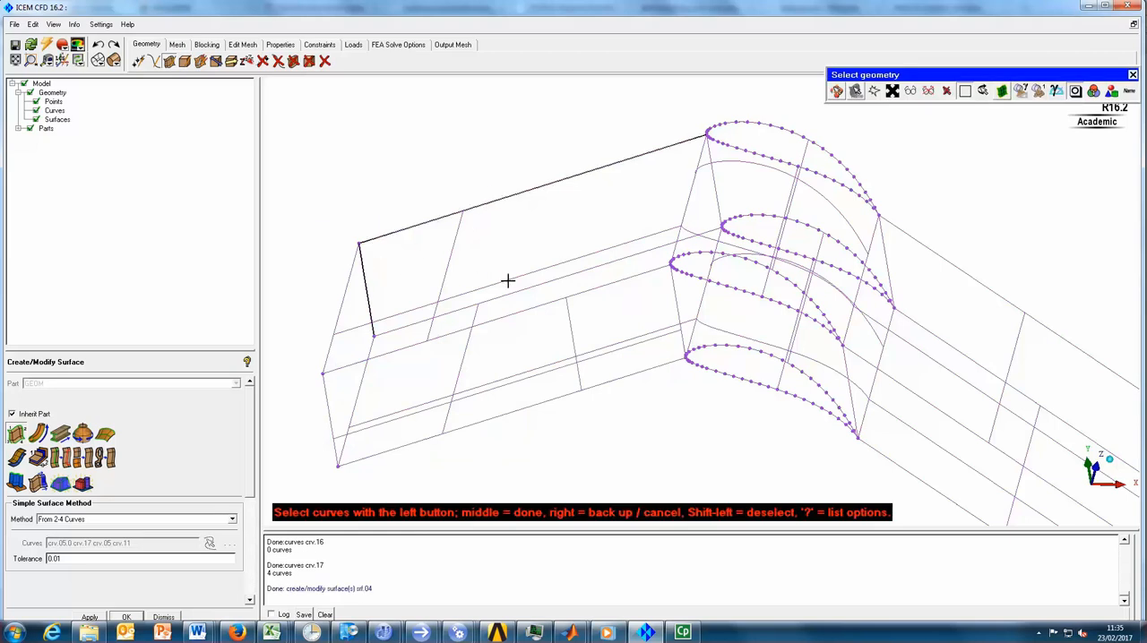
{"action": "left_click", "coordinate": [526, 288]}
{"action": "left_click", "coordinate": [713, 187]}
{"action": "middle_click", "coordinate": [598, 140]}
- Create the side surface between the two blades at the section opposite Z = 100 from four curves
{"action": "left_click", "coordinate": [688, 285]}
{"action": "left_click", "coordinate": [677, 295]}
{"action": "left_click", "coordinate": [808, 362]}
{"action": "left_click", "coordinate": [850, 392]}
{"action": "middle_click", "coordinate": [767, 443]}
- Create the side surface between the two blades at Z = 100 from the facing blade curves and edge connectors
{"action": "left_click", "coordinate": [713, 169]}
{"action": "left_click", "coordinate": [746, 150]}
{"action": "left_click", "coordinate": [762, 216]}
{"action": "left_click", "coordinate": [889, 256]}
{"action": "middle_click", "coordinate": [972, 222]}
- Create the downstream side surface at Z = 100 from its four bounding curves
{"action": "middle_click_drag", "start_coordinate": [947, 251], "coordinate": [722, 156]}
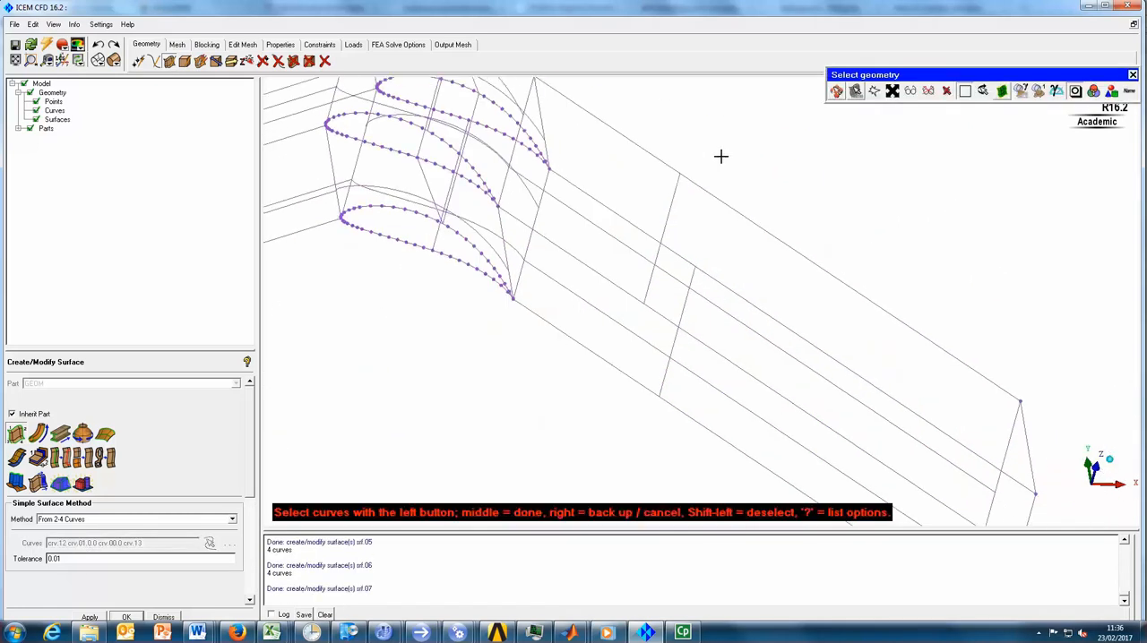
{"action": "left_click", "coordinate": [693, 181]}
{"action": "left_click", "coordinate": [542, 117]}
{"action": "left_click", "coordinate": [620, 203]}
{"action": "left_click", "coordinate": [1024, 428]}
{"action": "middle_click", "coordinate": [863, 246]}
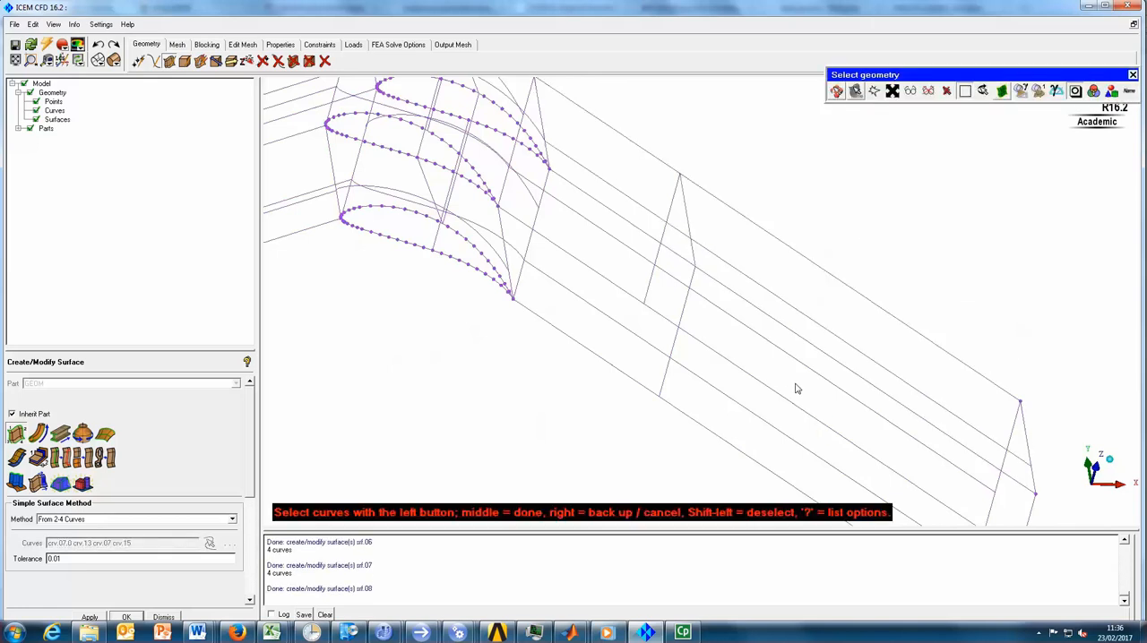
- Create the downstream side surface at the section opposite Z = 100 from its four bounding curves
{"action": "middle_click_drag", "start_coordinate": [794, 389], "coordinate": [751, 304]}
{"action": "left_click", "coordinate": [609, 227]}
{"action": "left_click", "coordinate": [527, 135]}
{"action": "left_click", "coordinate": [584, 158]}
{"action": "left_click", "coordinate": [1011, 430]}
{"action": "middle_click", "coordinate": [1095, 394]}
- Close the downstream end of the passage with a surface from its four end curves
{"action": "left_click", "coordinate": [1052, 328]}
{"action": "left_click", "coordinate": [1033, 320]}
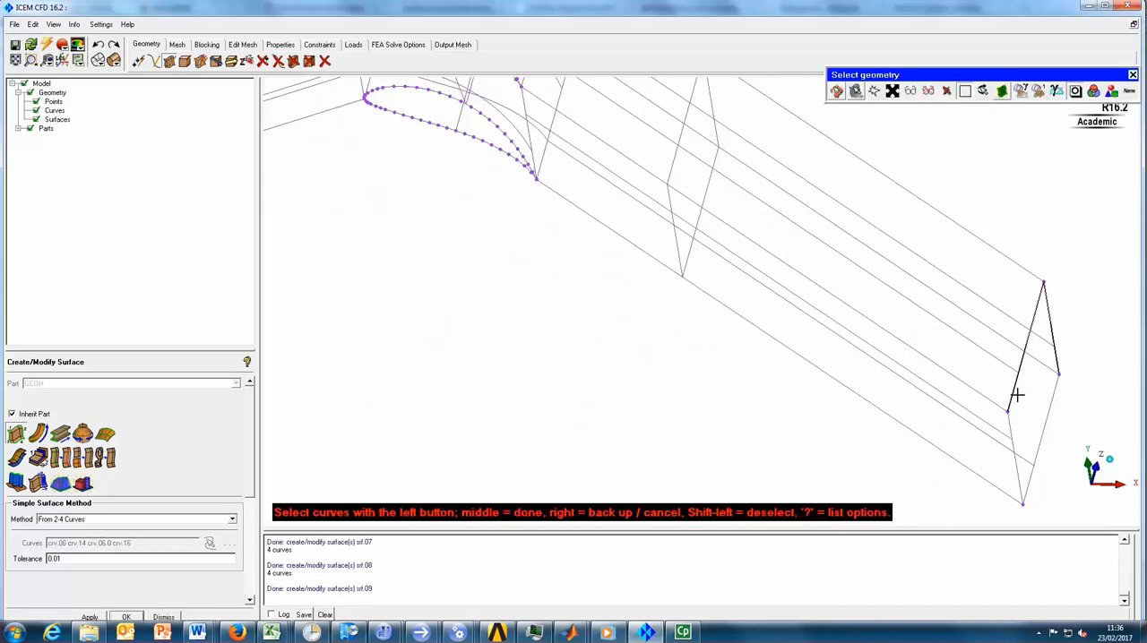
{"action": "left_click", "coordinate": [1011, 430]}
{"action": "left_click", "coordinate": [1044, 429]}
{"action": "middle_click", "coordinate": [1092, 407]}
{"action": "scroll", "coordinate": [630, 340], "scroll_direction": "down", "scroll_amount": 5}
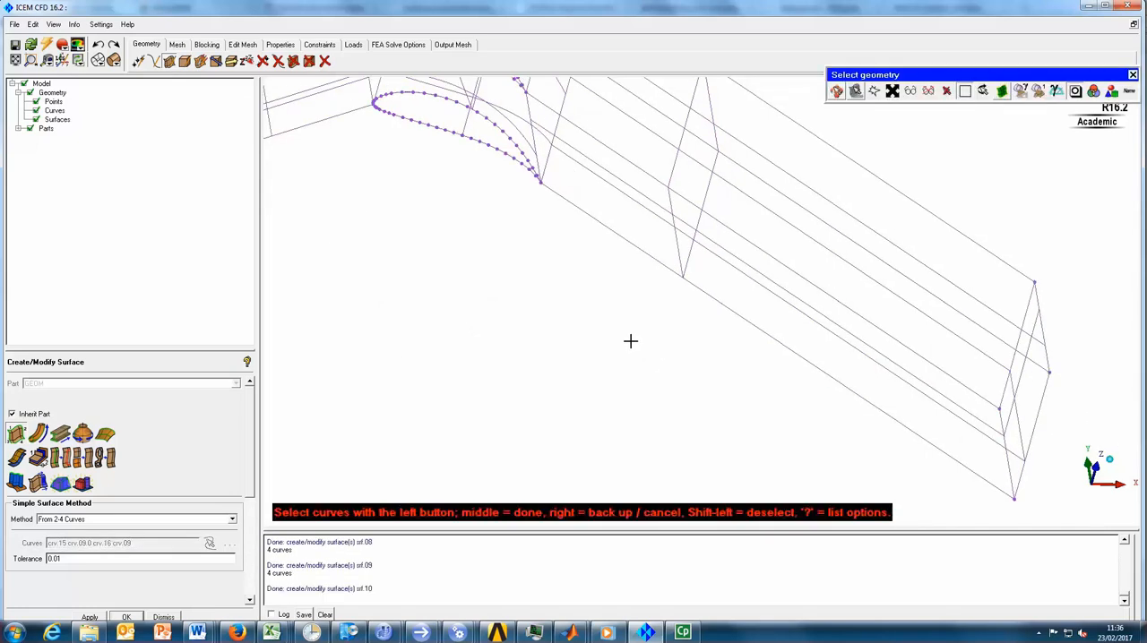
- Close the upstream end of the passage with a surface from its four end curves and end surface creation
{"action": "middle_click_drag", "start_coordinate": [425, 266], "coordinate": [974, 345]}
{"action": "left_click", "coordinate": [689, 142]}
{"action": "left_click", "coordinate": [678, 142]}
{"action": "left_click", "coordinate": [661, 246]}
{"action": "left_click", "coordinate": [685, 242]}
{"action": "middle_click", "coordinate": [528, 249]}
{"action": "scroll", "coordinate": [626, 362], "scroll_direction": "down", "scroll_amount": 5}
{"action": "middle_click_drag", "start_coordinate": [920, 307], "coordinate": [630, 302]}
{"action": "left_click_drag", "start_coordinate": [905, 367], "coordinate": [707, 365]}
{"action": "middle_click", "coordinate": [707, 364]}
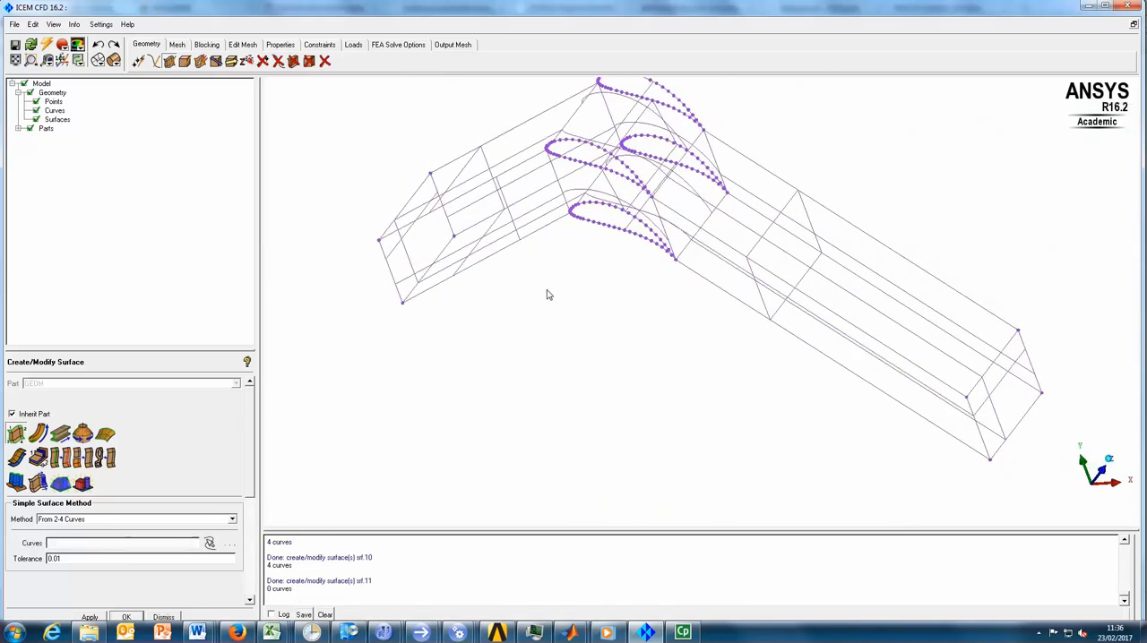
- Switch the surface display back to solid and inspect the closed passage from several angles
{"action": "right_click", "coordinate": [64, 119]}
{"action": "left_click", "coordinate": [109, 185]}
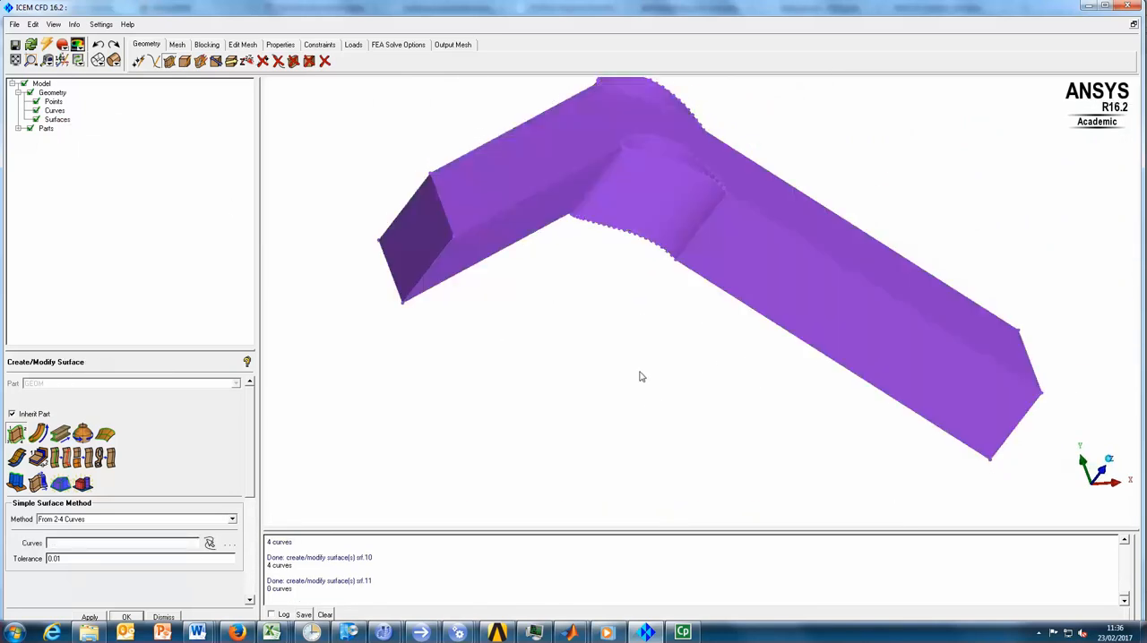
{"action": "mouse_move", "coordinate": [639, 315]}
{"action": "left_mouse_down"}
{"action": "mouse_move", "coordinate": [573, 413]}
{"action": "mouse_move", "coordinate": [479, 499]}
{"action": "mouse_move", "coordinate": [492, 471]}
{"action": "left_mouse_up"}
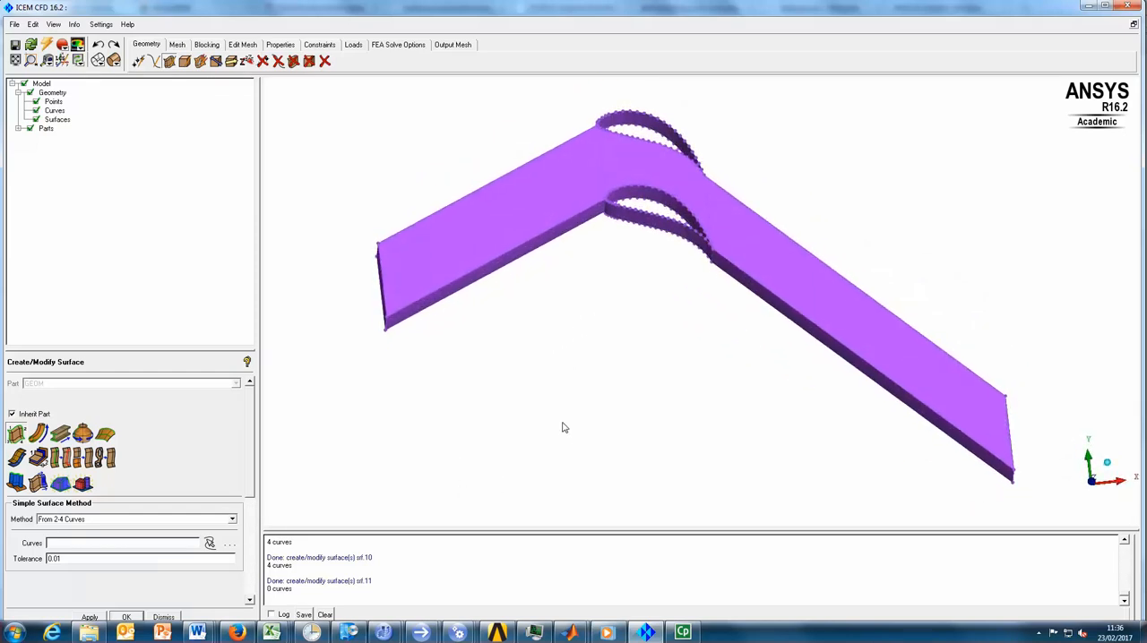
{"action": "middle_click_drag", "start_coordinate": [564, 428], "coordinate": [455, 297]}
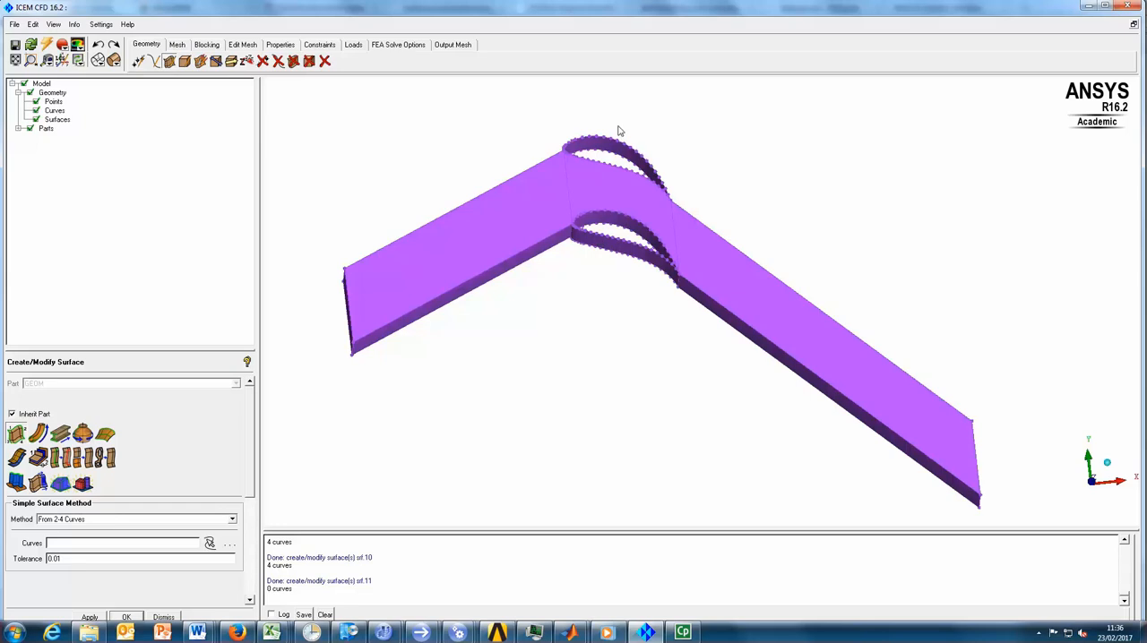
- Delete the two blade surfaces outside the passage: the upper blade's upper side and the lower blade's underside
{"action": "left_click", "coordinate": [292, 62]}
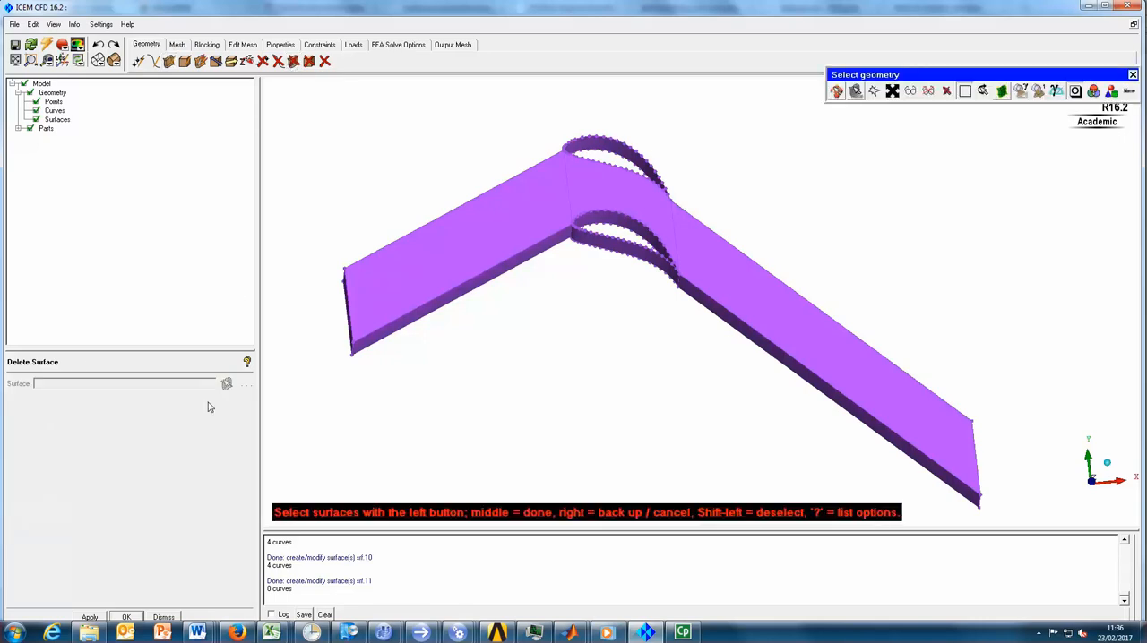
{"action": "left_click", "coordinate": [604, 141]}
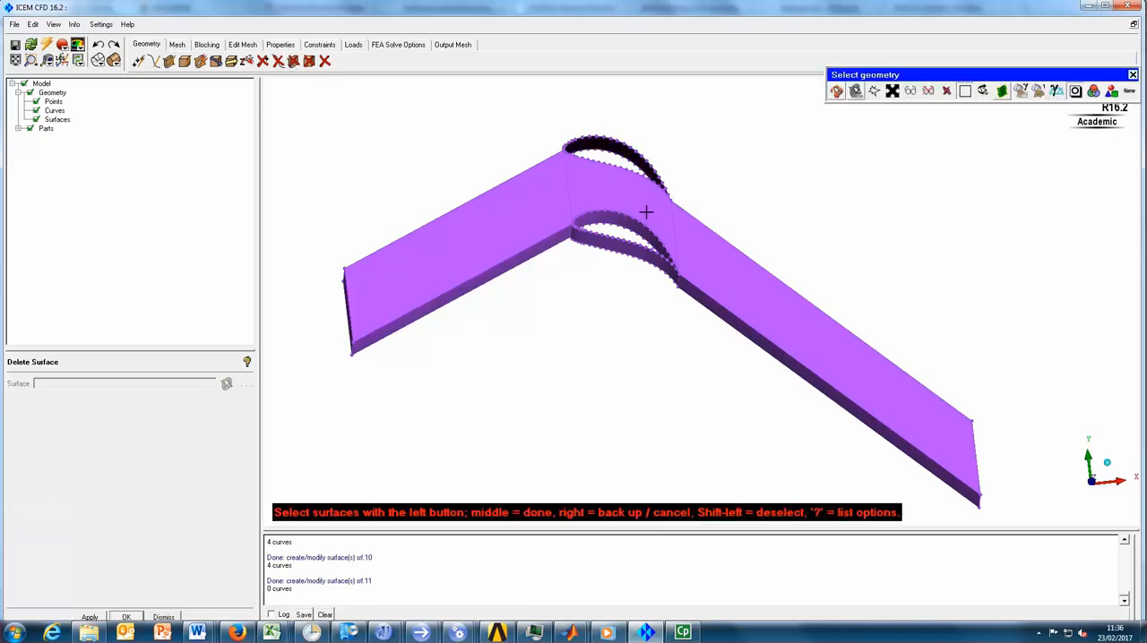
{"action": "left_click", "coordinate": [617, 244]}
{"action": "middle_click", "coordinate": [718, 170]}
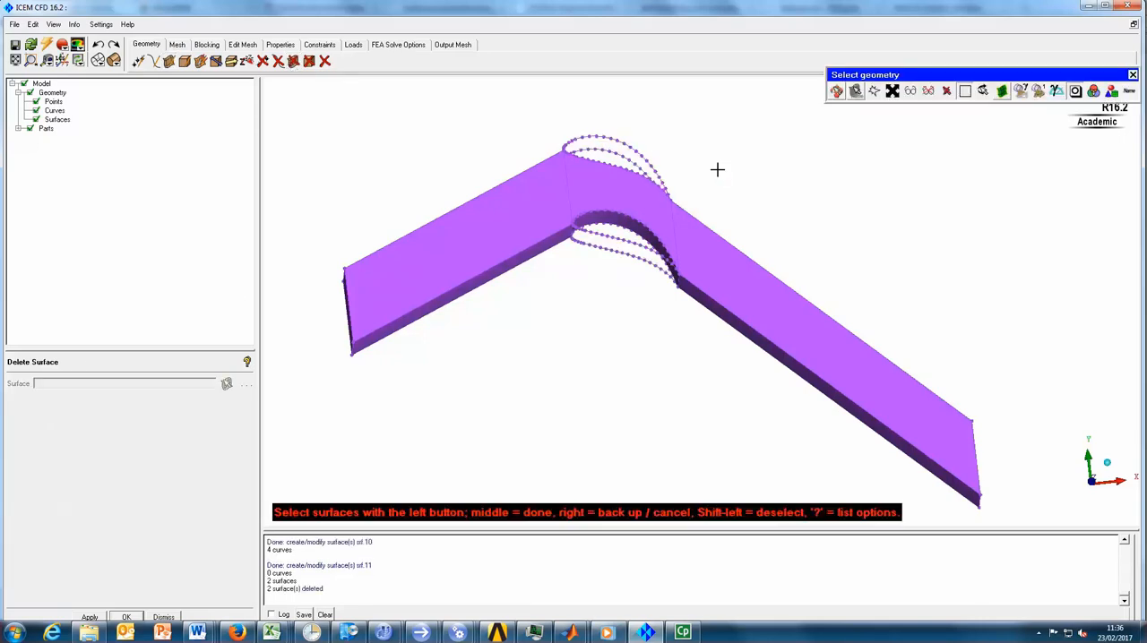
{"action": "middle_click", "coordinate": [704, 169]}
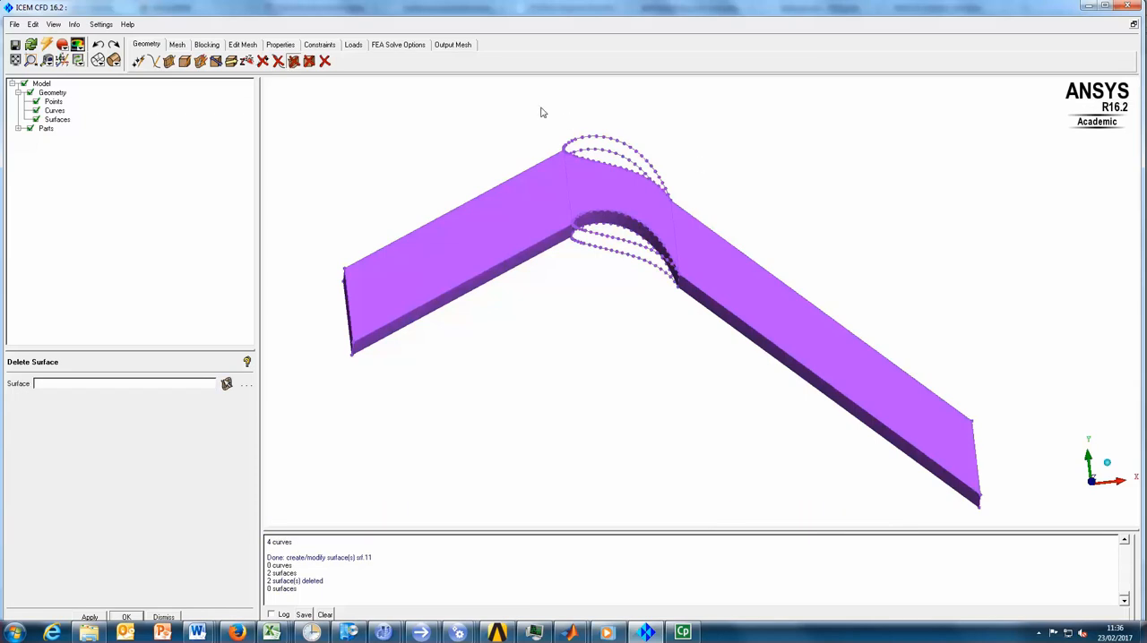
- Delete the four leftover blade curves outside the passage and hide the points
{"action": "left_click", "coordinate": [278, 61]}
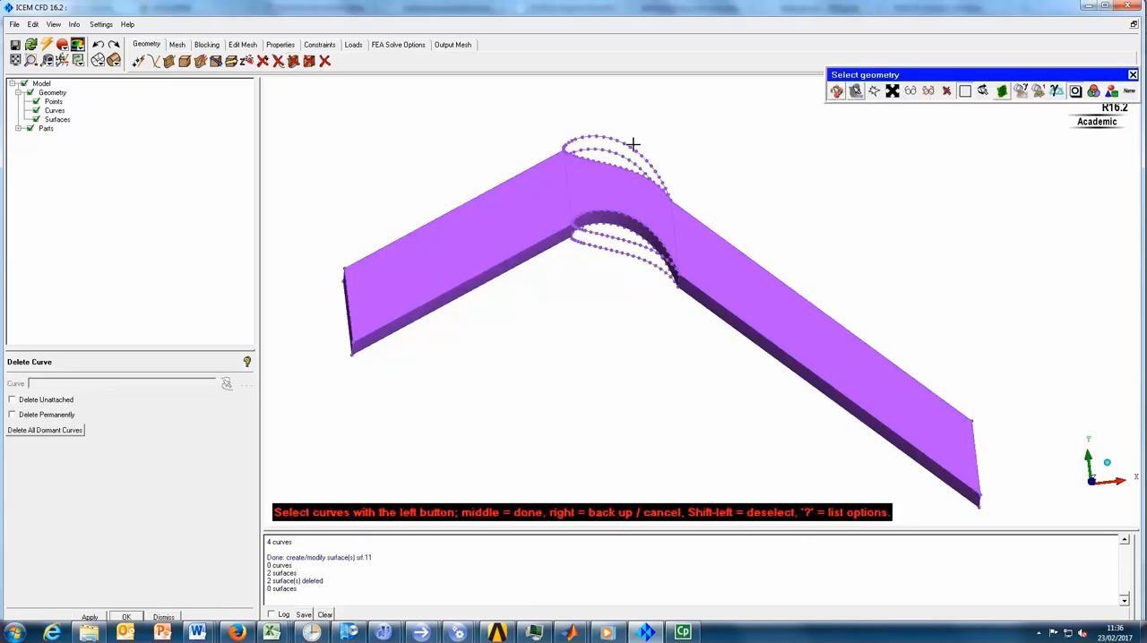
{"action": "left_click", "coordinate": [622, 142]}
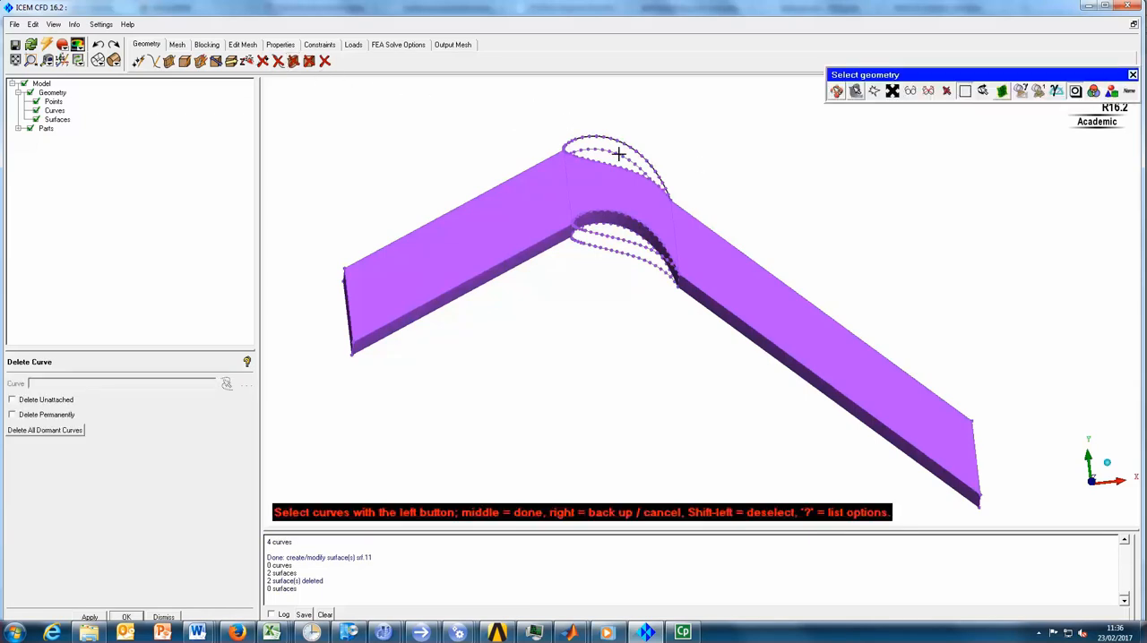
{"action": "middle_click", "coordinate": [615, 294]}
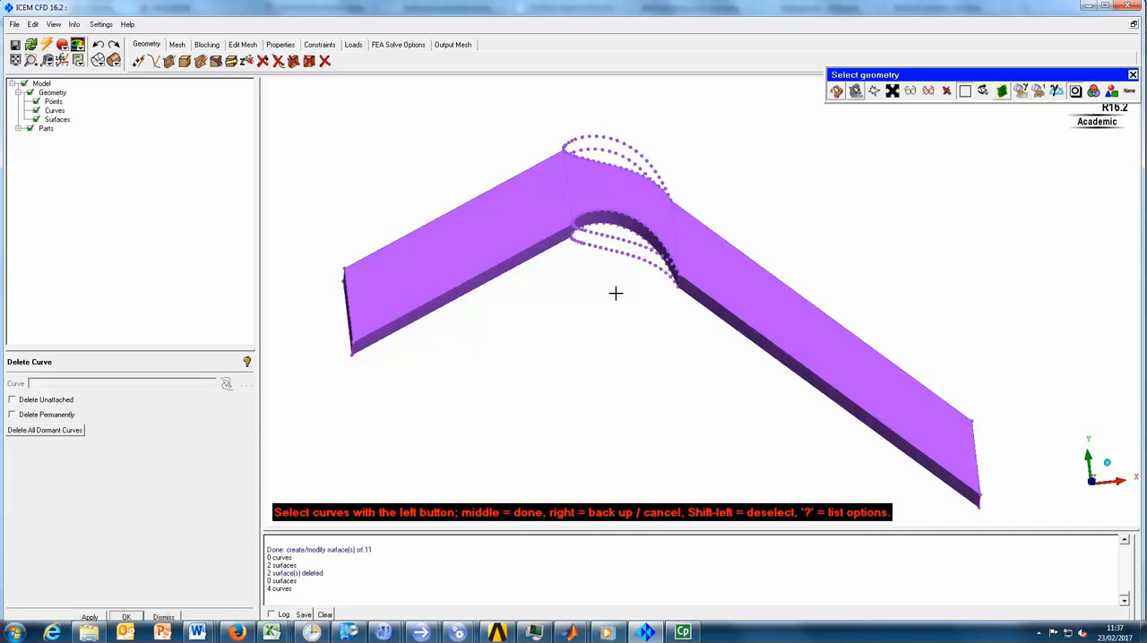
{"action": "middle_click", "coordinate": [611, 299]}
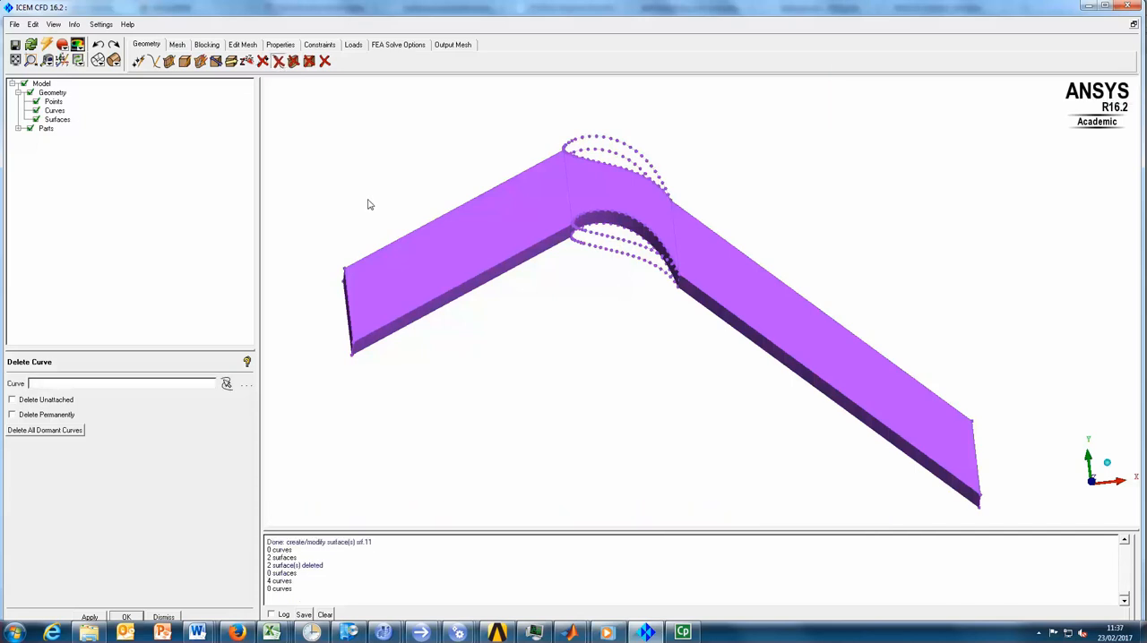
{"action": "left_click", "coordinate": [35, 101]}
{"action": "left_click_drag", "start_coordinate": [523, 371], "coordinate": [604, 382]}
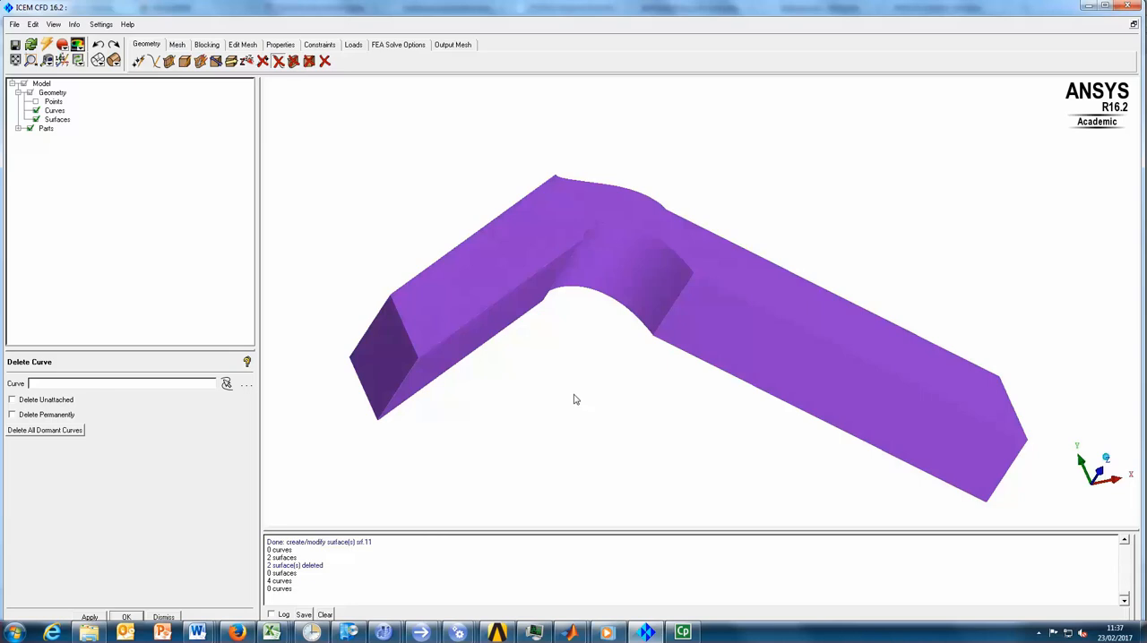
- Create a part named Inlet from the four curves bounding the upstream end of the passage
{"action": "right_click", "coordinate": [44, 131]}
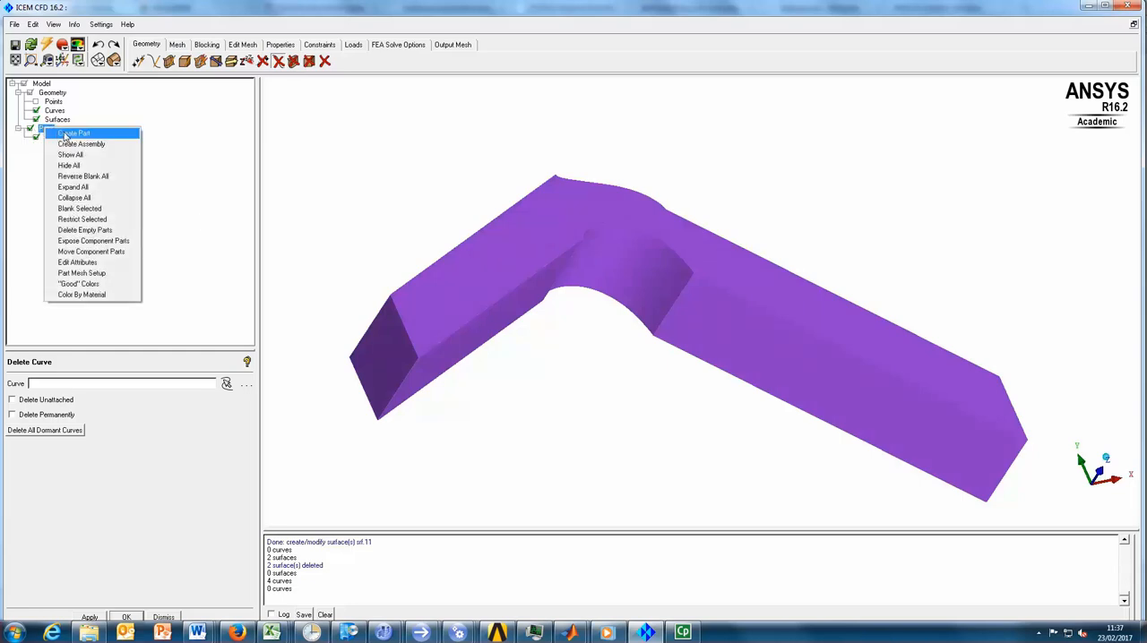
{"action": "left_click", "coordinate": [65, 135]}
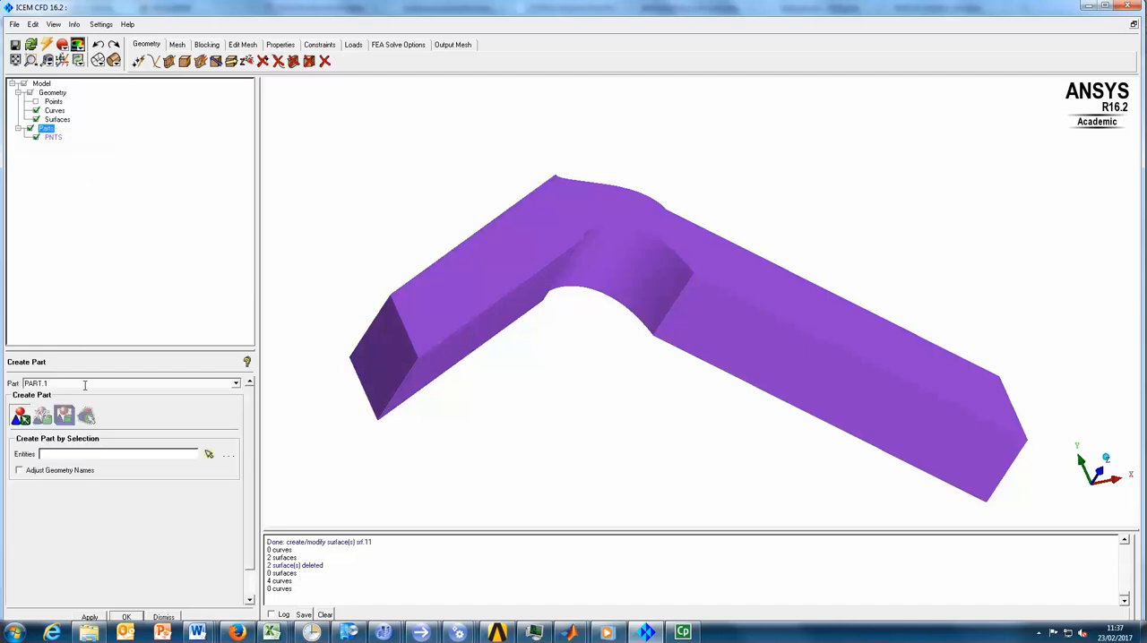
{"action": "type", "text": "In"}
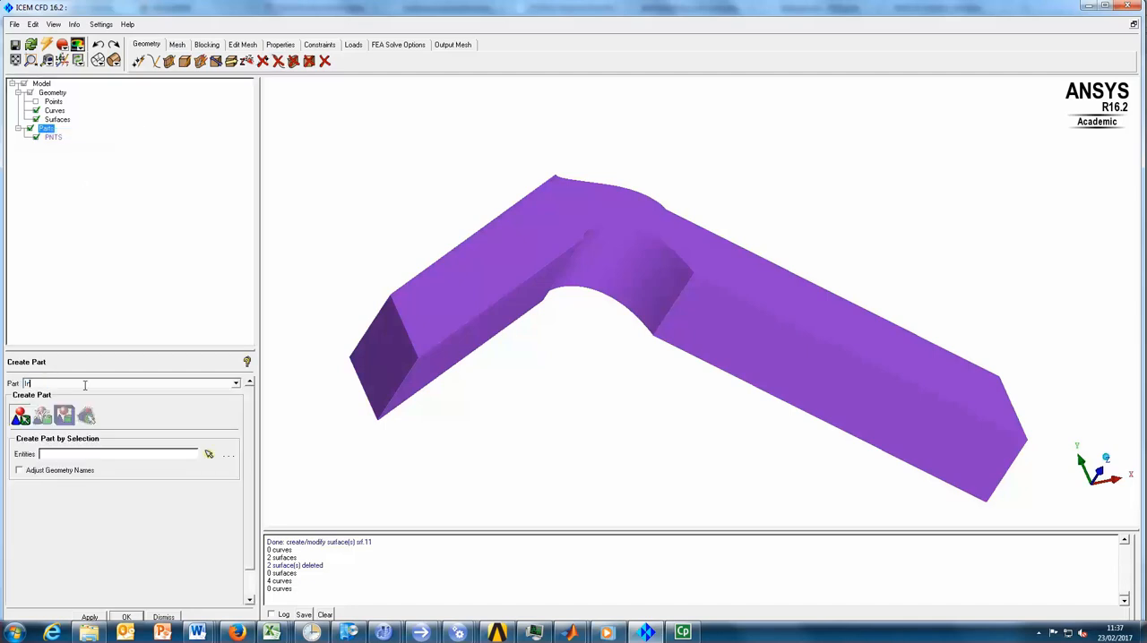
{"action": "type", "text": "let"}
{"action": "left_click", "coordinate": [207, 454]}
{"action": "scroll", "coordinate": [389, 377], "scroll_direction": "up", "scroll_amount": 2}
{"action": "middle_click_drag", "start_coordinate": [495, 349], "coordinate": [684, 303], "text": "ctrl"}
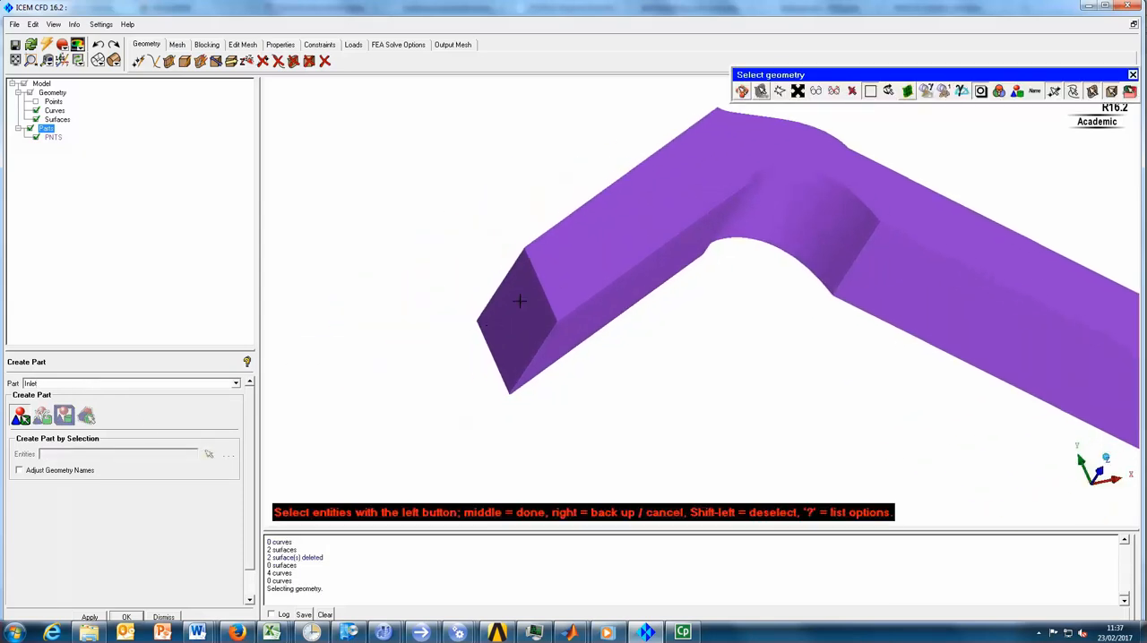
{"action": "left_click", "coordinate": [36, 119]}
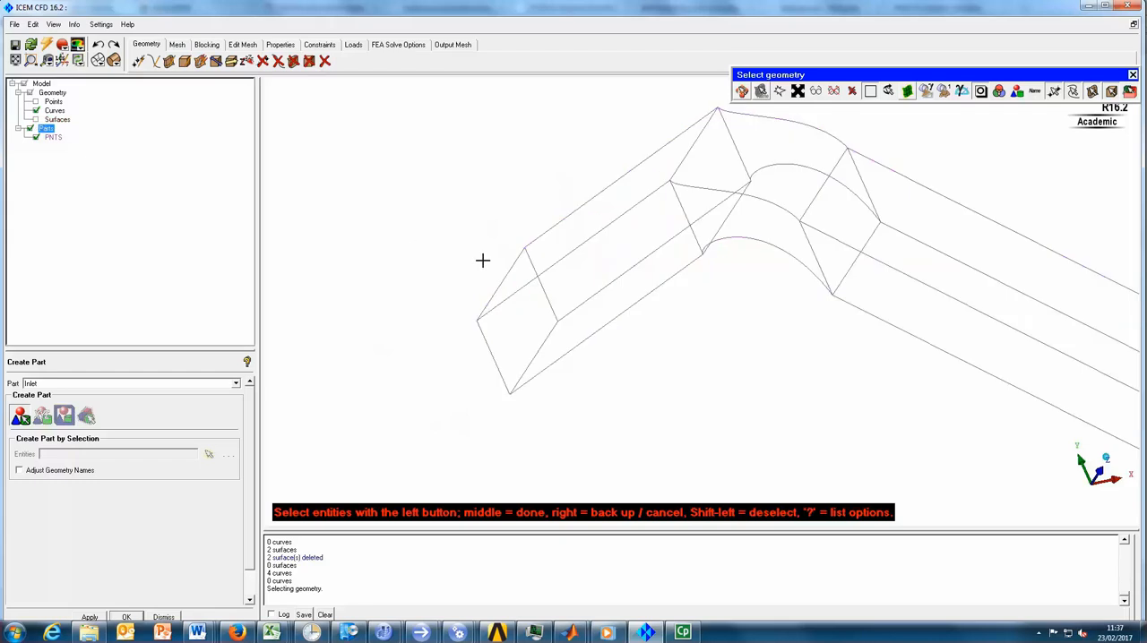
{"action": "left_click", "coordinate": [541, 284]}
{"action": "left_click", "coordinate": [513, 263]}
{"action": "left_click", "coordinate": [490, 342]}
{"action": "left_click", "coordinate": [534, 354]}
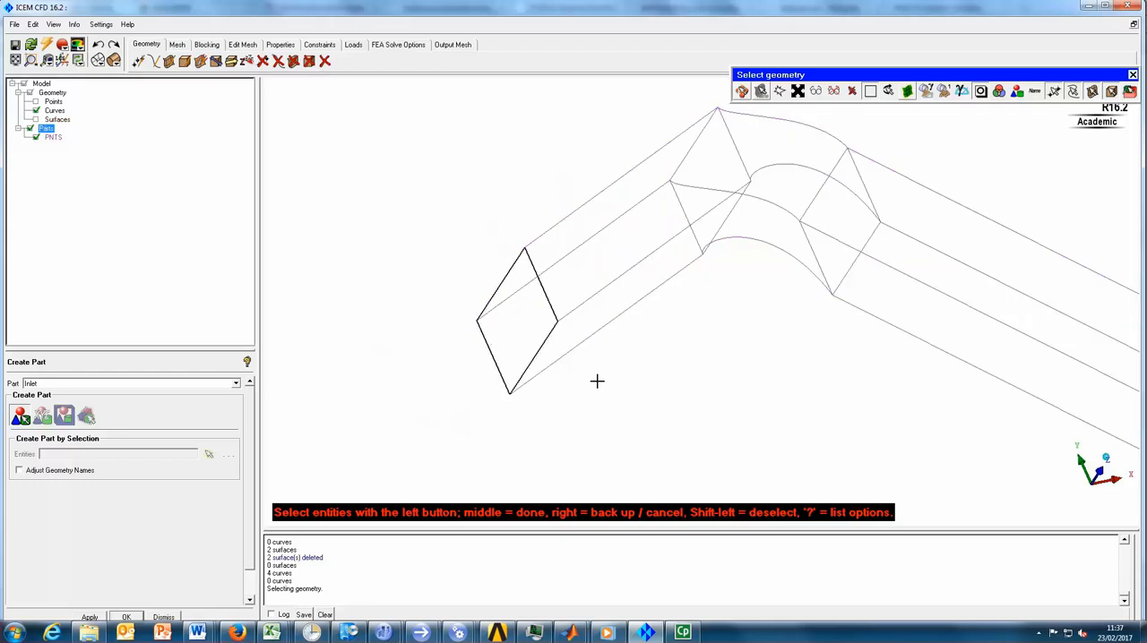
{"action": "middle_click", "coordinate": [631, 379]}
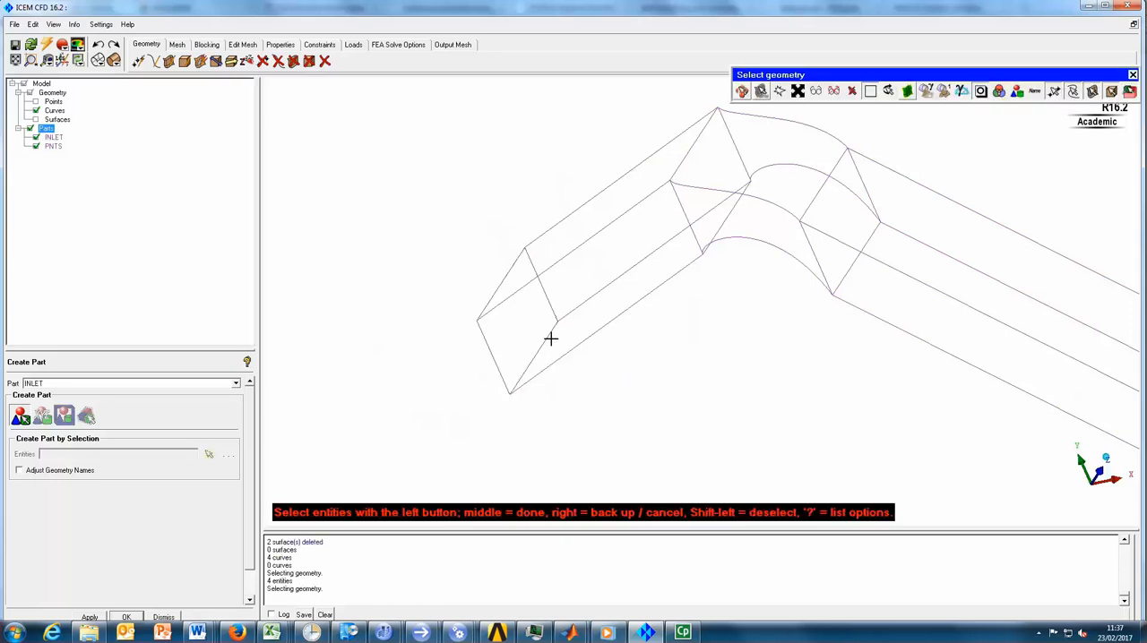
- Add the upstream end surface to the INLET part
{"action": "right_click", "coordinate": [52, 137]}
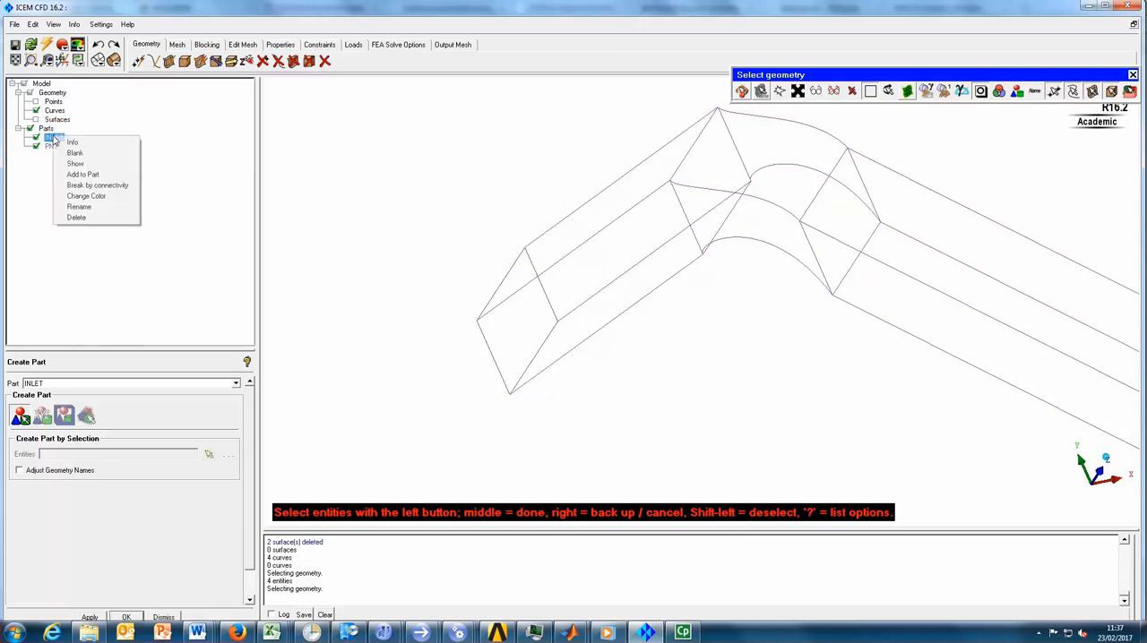
{"action": "left_click", "coordinate": [99, 176]}
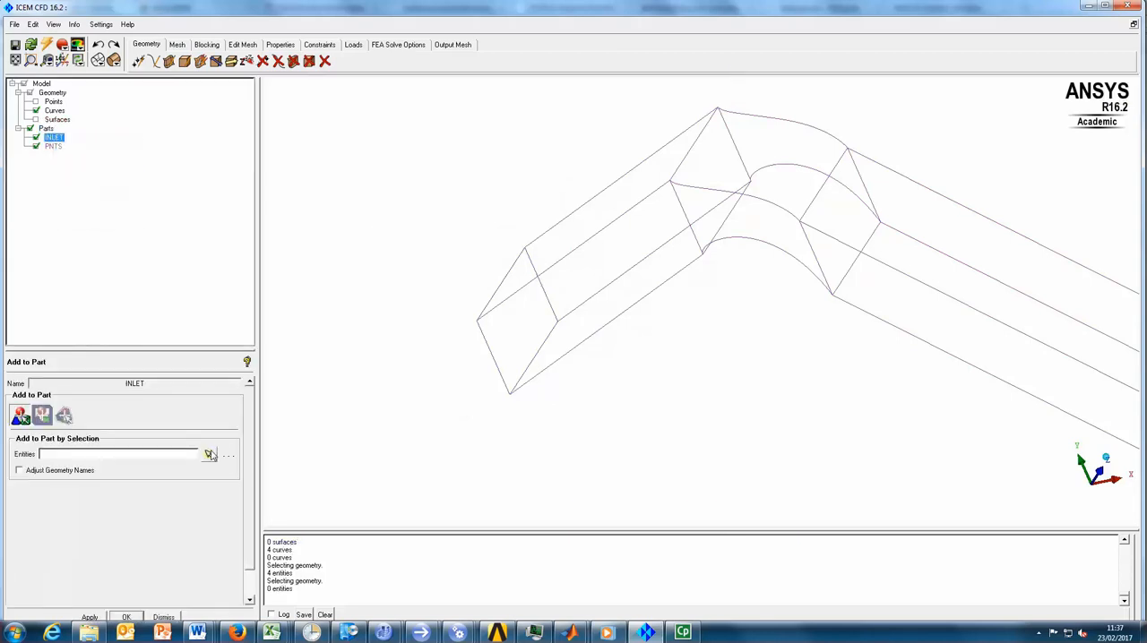
{"action": "left_click", "coordinate": [209, 455]}
{"action": "left_click", "coordinate": [36, 119]}
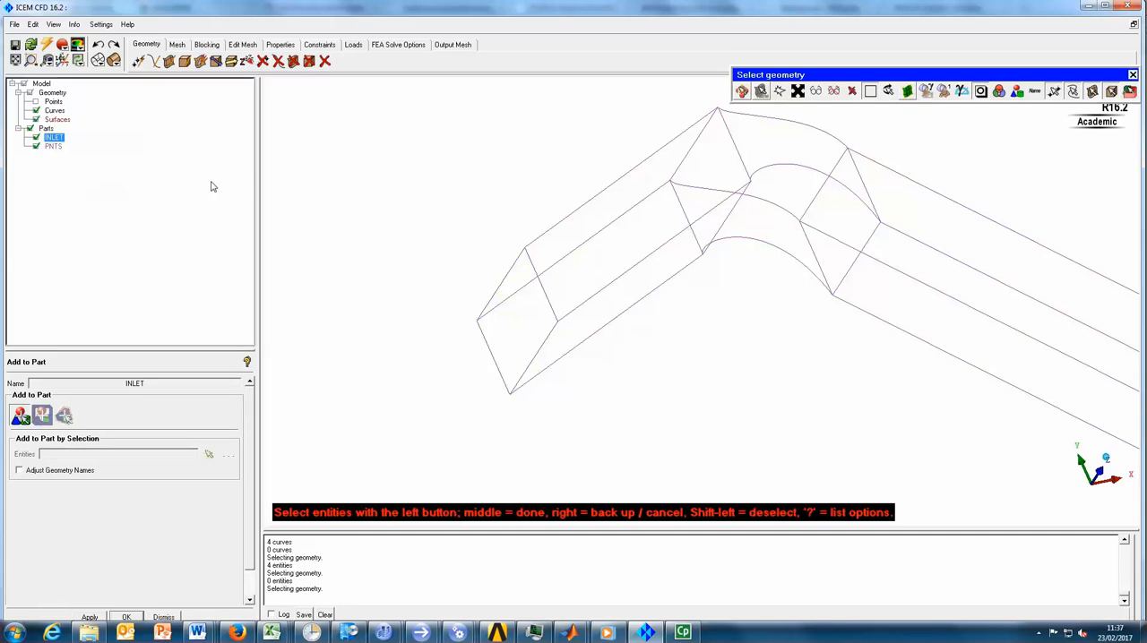
{"action": "left_click", "coordinate": [527, 298]}
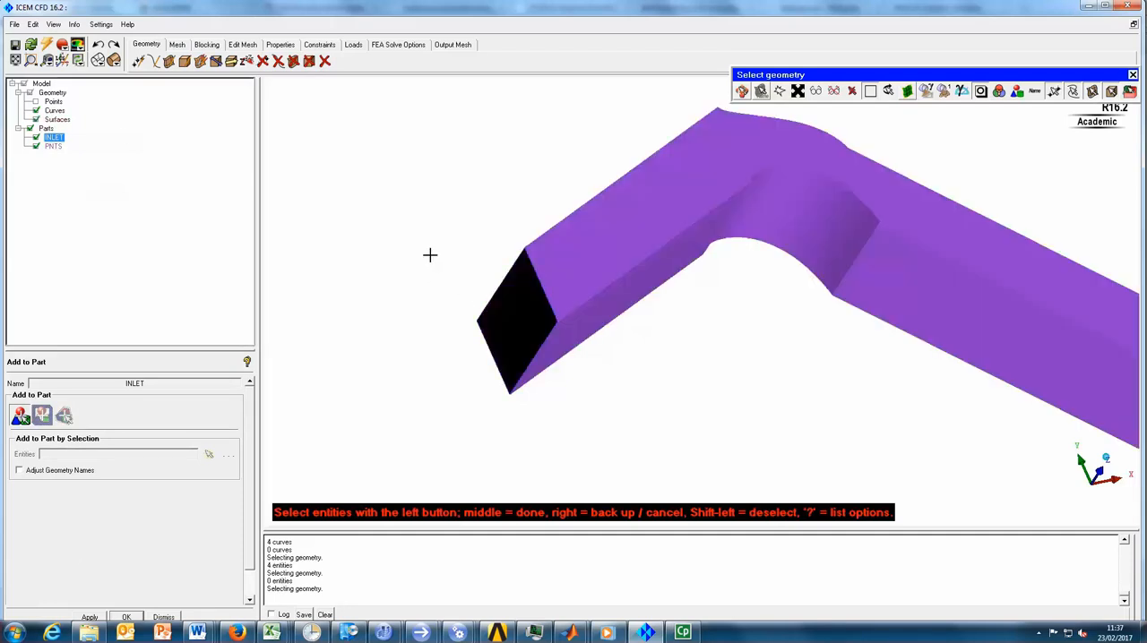
{"action": "middle_click", "coordinate": [375, 217]}
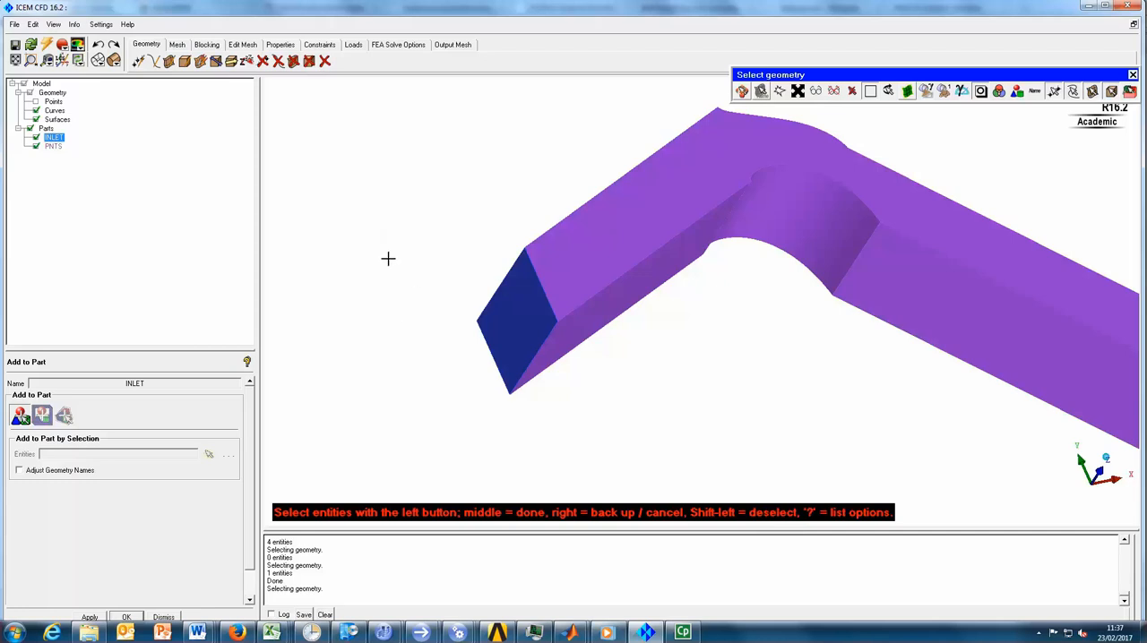
{"action": "middle_click", "coordinate": [387, 259]}
- Start a new part named outlet and select the four curves bounding the downstream end of the passage
{"action": "right_click", "coordinate": [46, 128]}
{"action": "left_click", "coordinate": [73, 138]}
{"action": "double_click", "coordinate": [55, 385]}
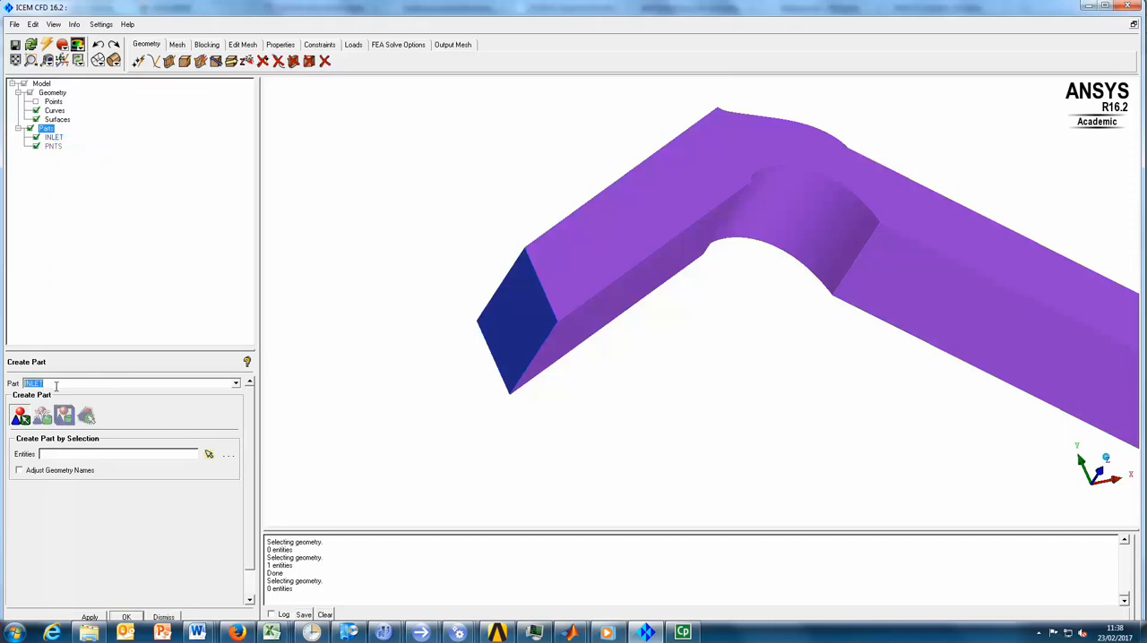
{"action": "left_click", "coordinate": [56, 386]}
{"action": "double_click", "coordinate": [62, 384]}
{"action": "type", "text": "outlet"}
{"action": "left_click", "coordinate": [209, 454]}
{"action": "scroll", "coordinate": [949, 370], "scroll_direction": "down", "scroll_amount": 2}
{"action": "middle_click_drag", "start_coordinate": [949, 370], "coordinate": [720, 344], "text": "ctrl"}
{"action": "left_click_drag", "start_coordinate": [721, 344], "coordinate": [439, 366], "text": "ctrl"}
{"action": "middle_click_drag", "start_coordinate": [875, 376], "coordinate": [710, 336], "text": "ctrl"}
{"action": "scroll", "coordinate": [731, 342], "scroll_direction": "up", "scroll_amount": 2}
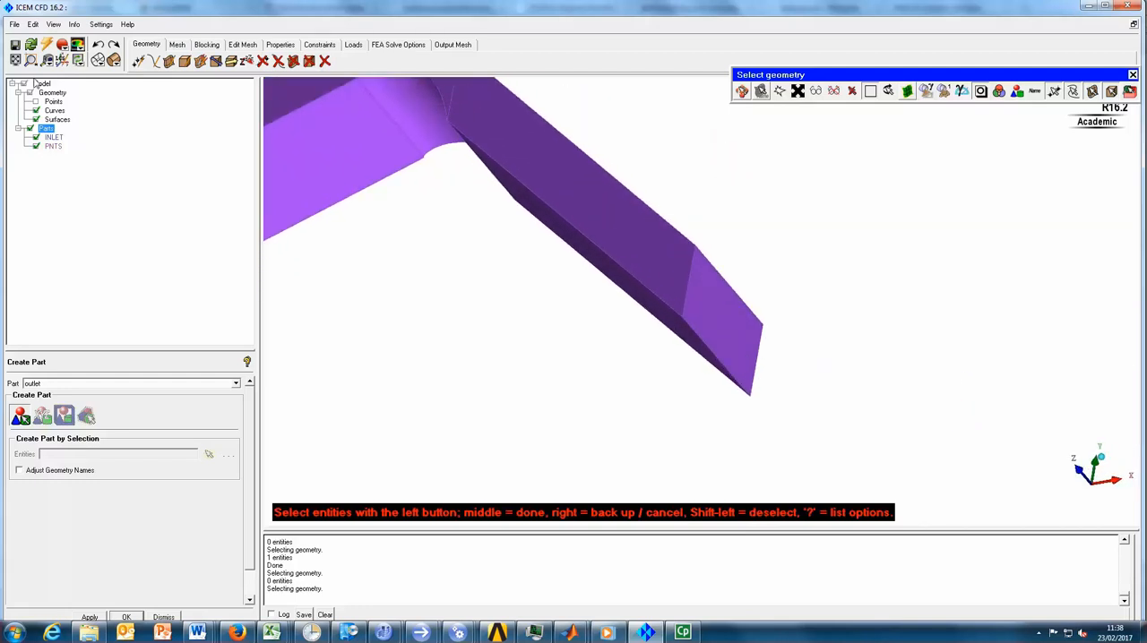
{"action": "left_click", "coordinate": [36, 119]}
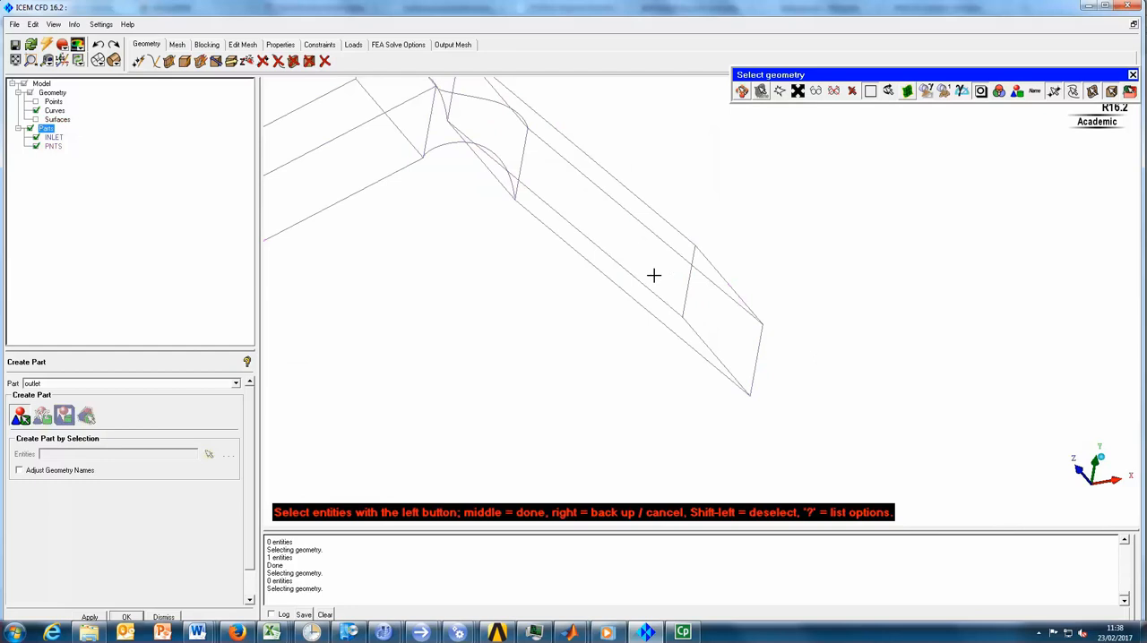
{"action": "left_click", "coordinate": [688, 285]}
{"action": "left_click", "coordinate": [707, 259]}
{"action": "left_click", "coordinate": [756, 358]}
{"action": "left_click", "coordinate": [722, 360]}
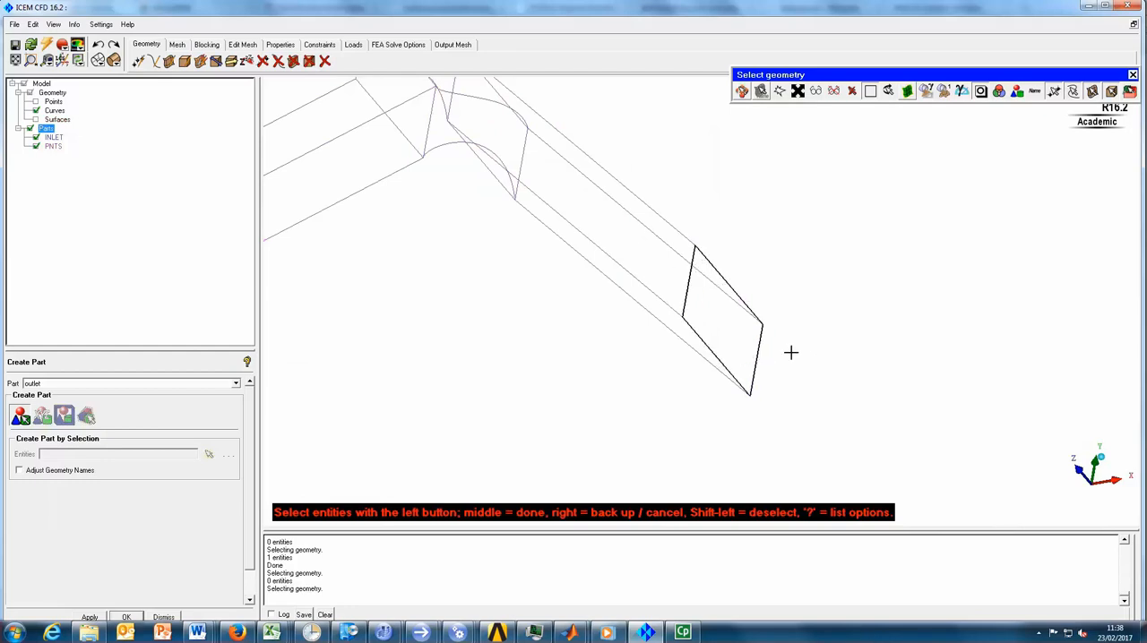
- Add the downstream end surface to the selection and create the outlet part
{"action": "left_click", "coordinate": [35, 119]}
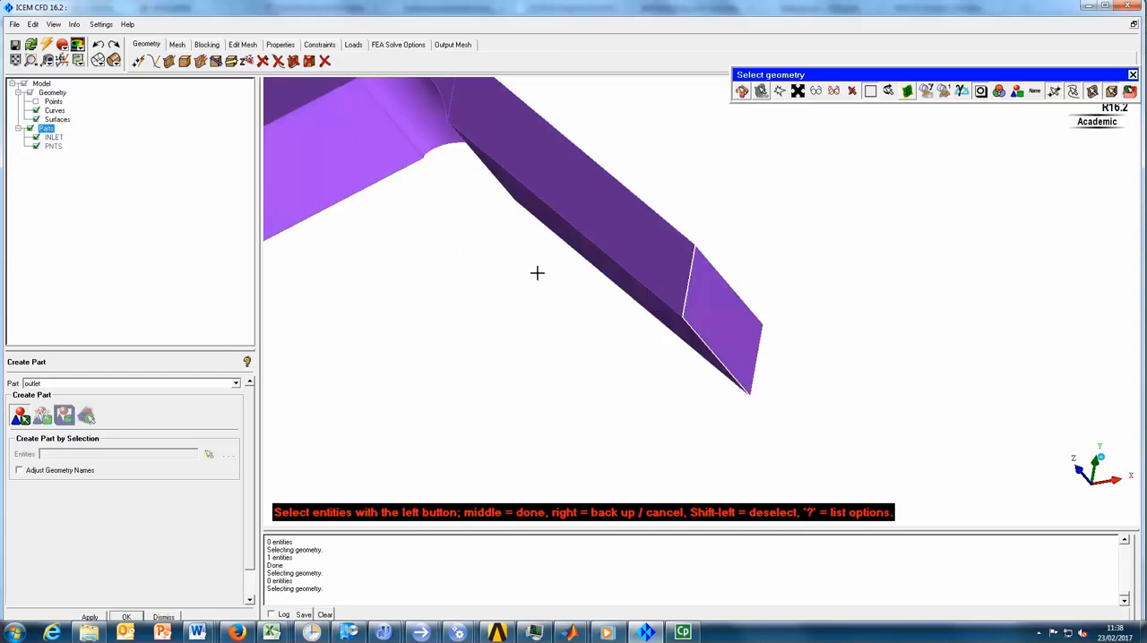
{"action": "left_click", "coordinate": [697, 308]}
{"action": "middle_click", "coordinate": [779, 263]}
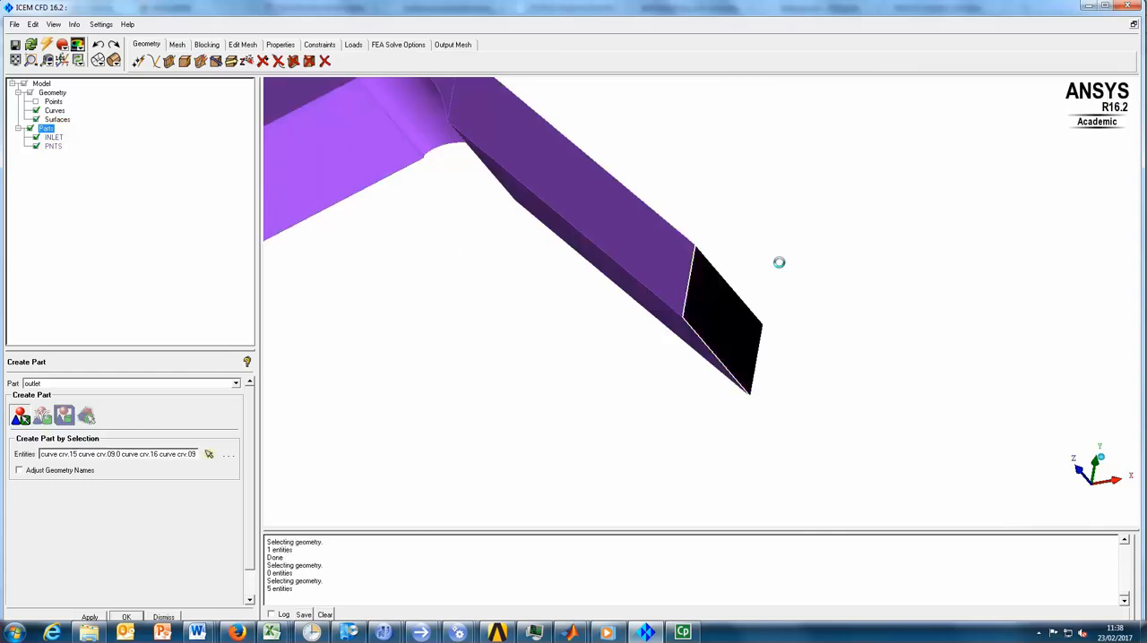
{"action": "middle_click", "coordinate": [779, 264]}
- Start a new part named airfoilUpper and select the four edge curves of the arched blade surface on the passage's inner bend
{"action": "scroll", "coordinate": [603, 264], "scroll_direction": "down", "scroll_amount": 6}
{"action": "middle_click_drag", "start_coordinate": [445, 276], "coordinate": [535, 281]}
{"action": "left_click_drag", "start_coordinate": [607, 258], "coordinate": [551, 400]}
{"action": "scroll", "coordinate": [606, 381], "scroll_direction": "up", "scroll_amount": 5}
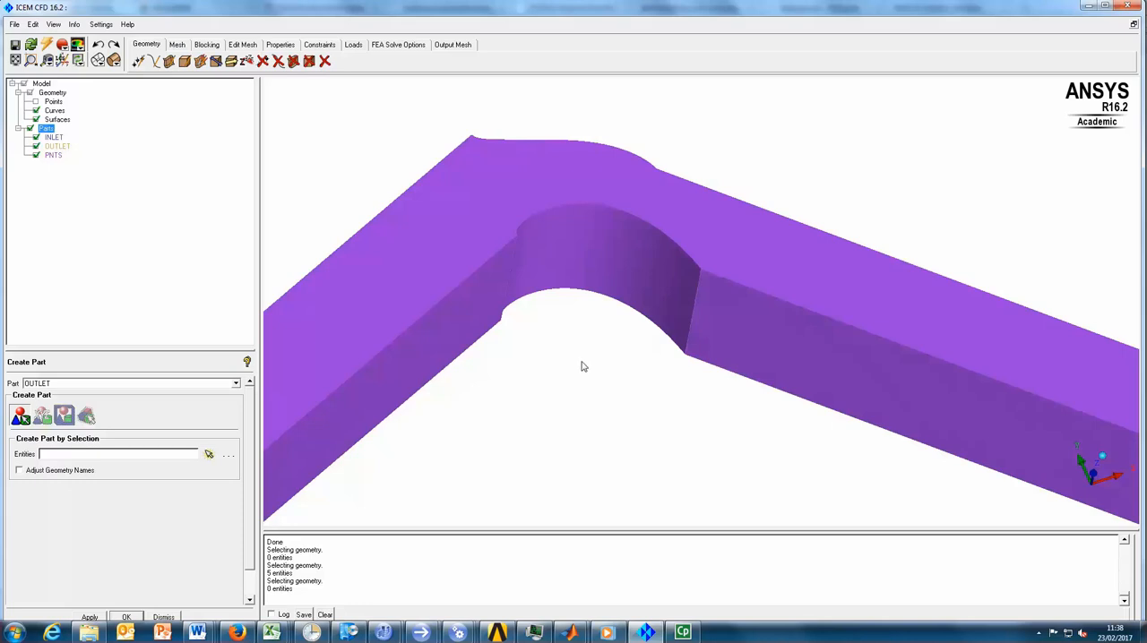
{"action": "right_click", "coordinate": [44, 130]}
{"action": "left_click", "coordinate": [63, 139]}
{"action": "double_click", "coordinate": [67, 387]}
{"action": "type", "text": "airfoilUpper"}
{"action": "left_click", "coordinate": [209, 454]}
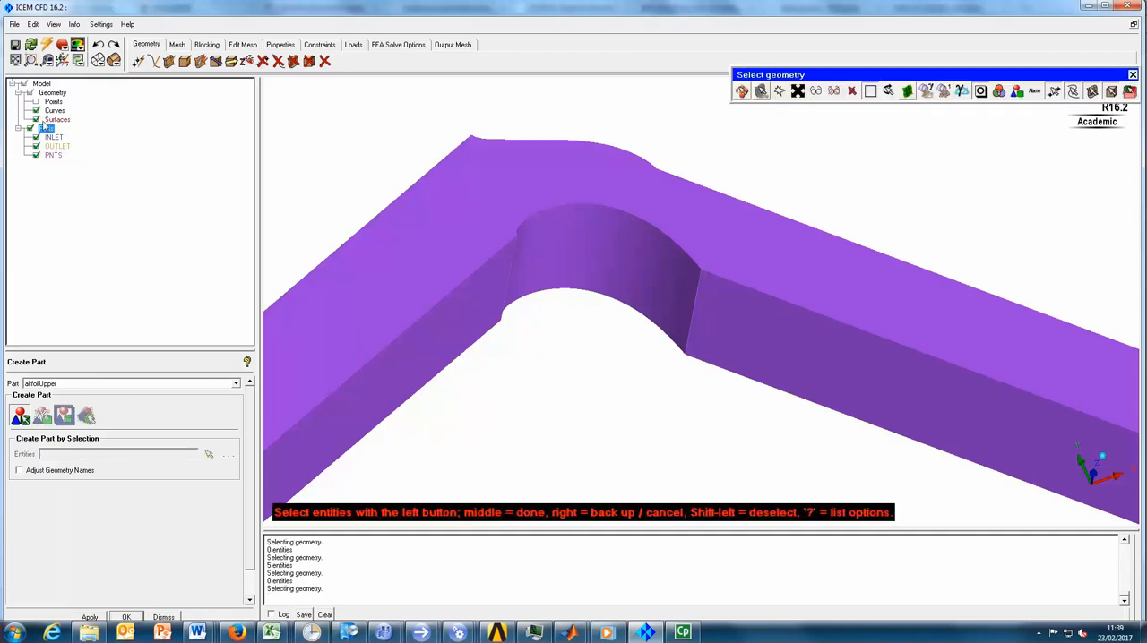
{"action": "left_click", "coordinate": [36, 119]}
{"action": "left_click", "coordinate": [562, 210]}
{"action": "left_click", "coordinate": [513, 251]}
{"action": "left_click", "coordinate": [638, 311]}
{"action": "left_click", "coordinate": [693, 311]}
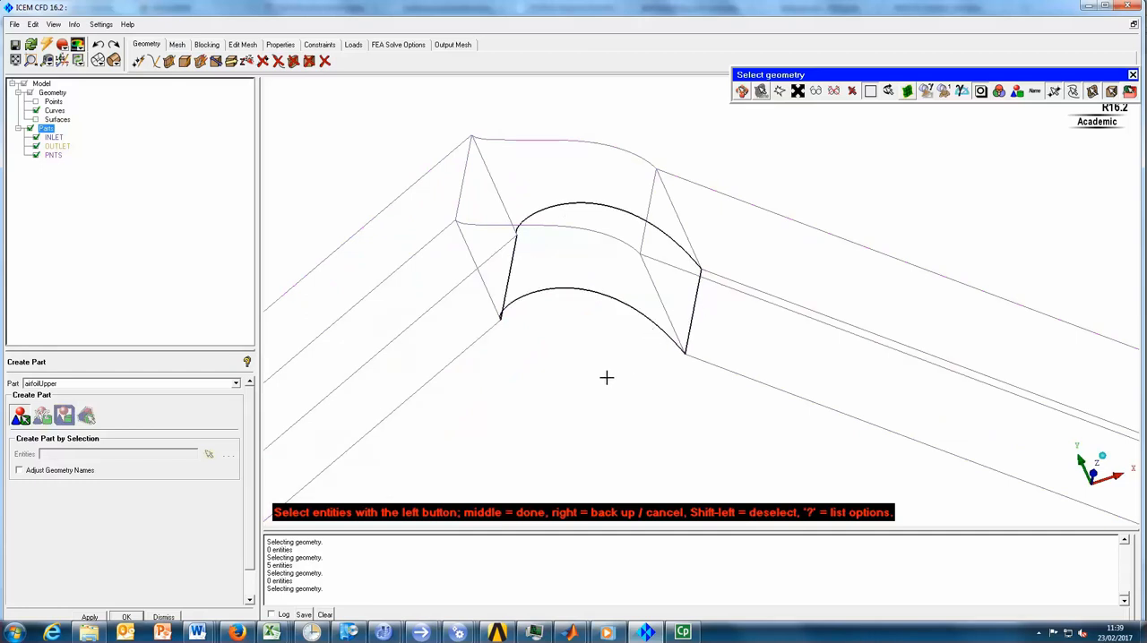
- Include the arched blade surface in the selection and create the airfoilUpper part
{"action": "left_click", "coordinate": [36, 119]}
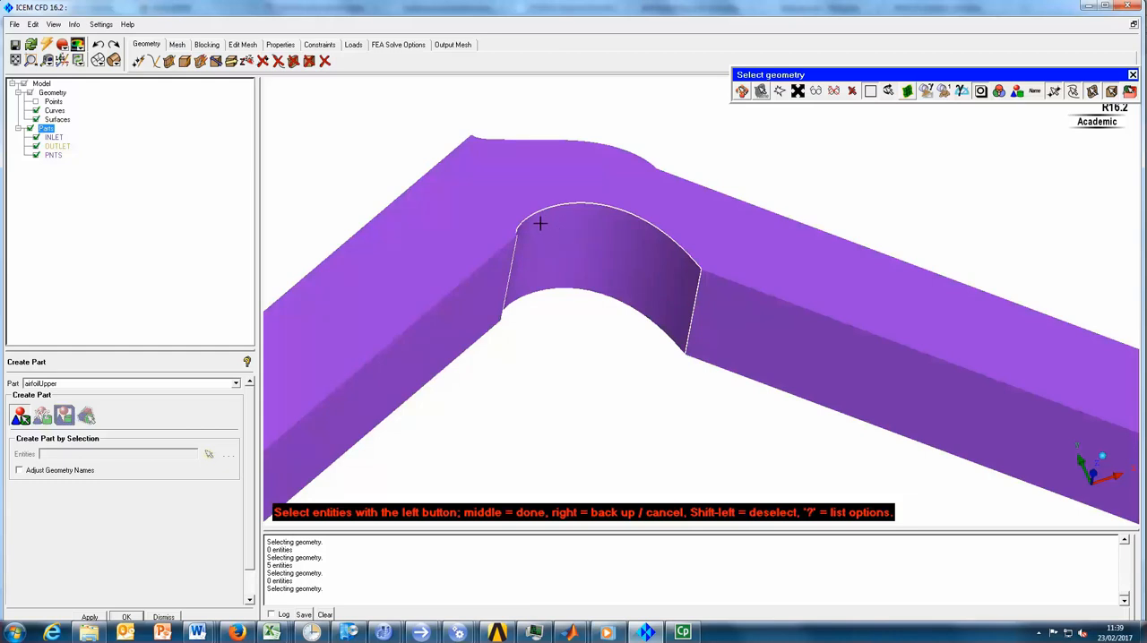
{"action": "middle_click_drag", "start_coordinate": [615, 302], "coordinate": [735, 334]}
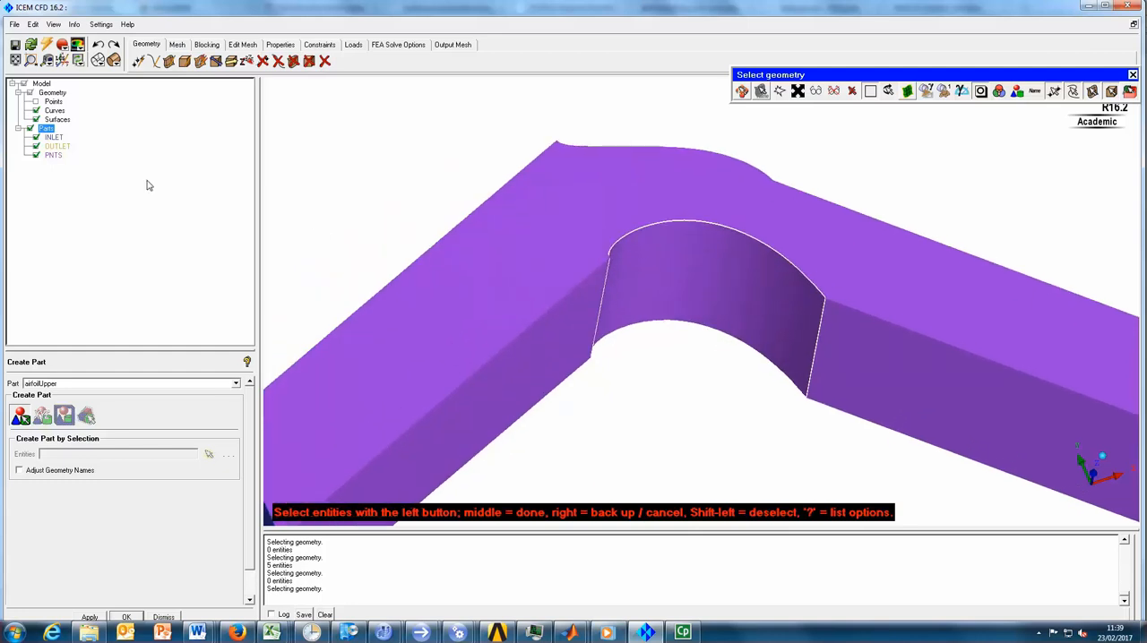
{"action": "left_click", "coordinate": [36, 120]}
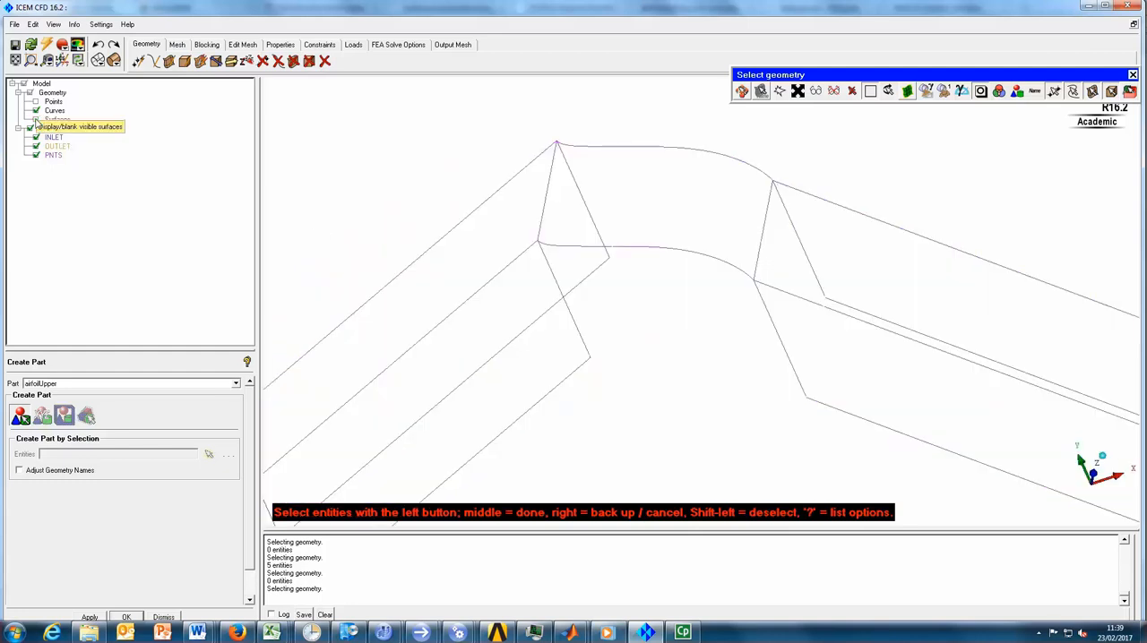
{"action": "left_click", "coordinate": [36, 121]}
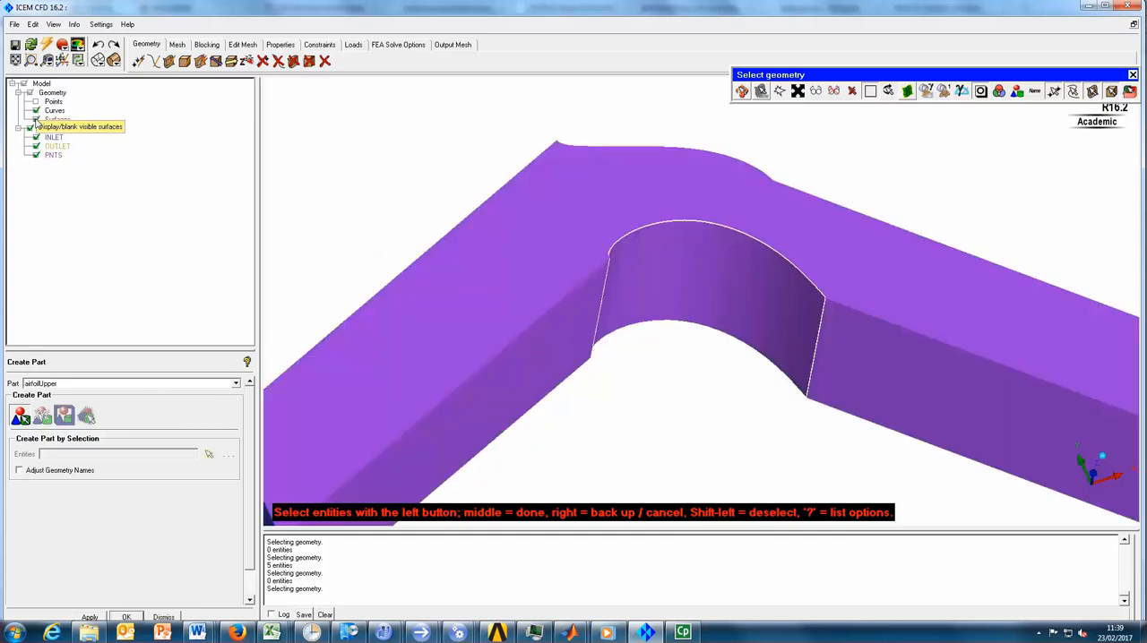
{"action": "left_click", "coordinate": [799, 273]}
{"action": "middle_click", "coordinate": [691, 356]}
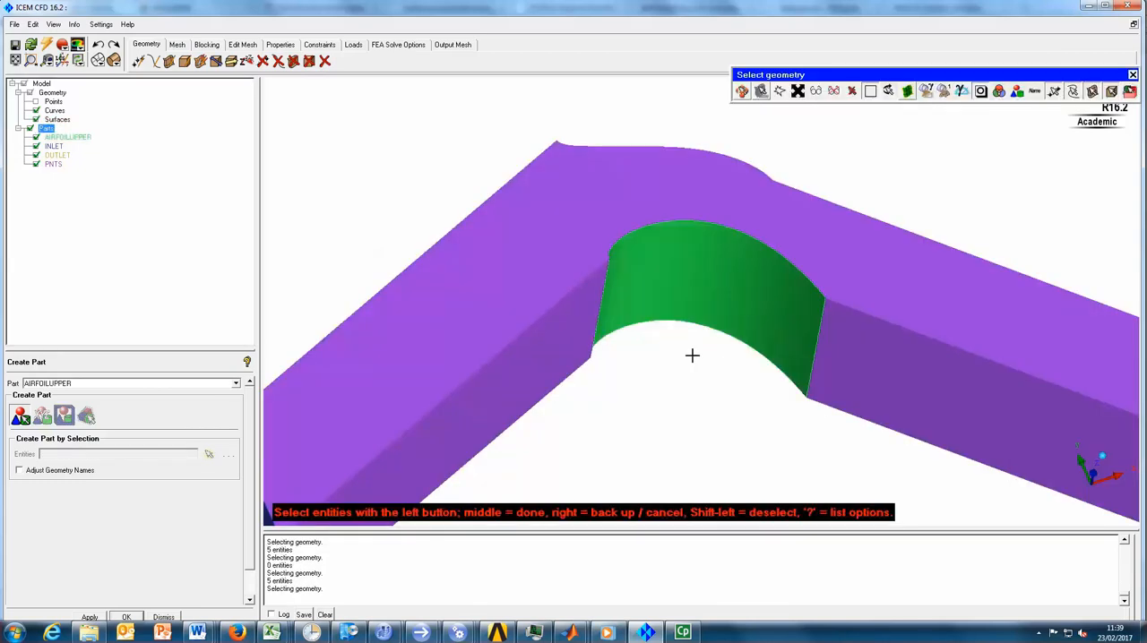
- Select the opposite blade surface on the outer bend together with its four edge curves
{"action": "left_click_drag", "start_coordinate": [661, 368], "coordinate": [634, 380]}
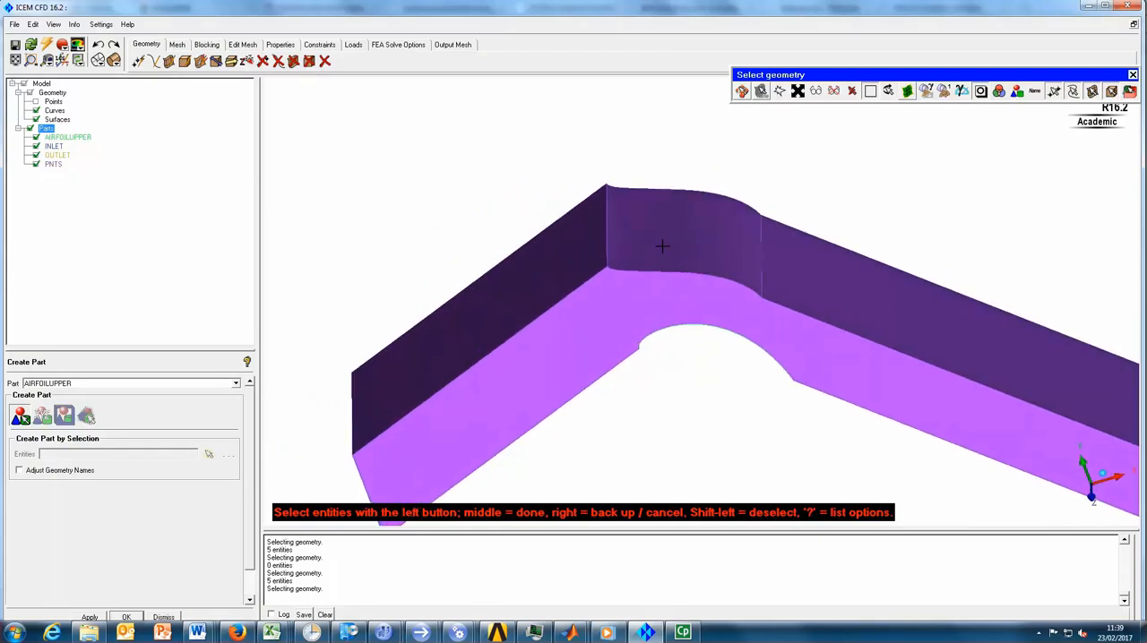
{"action": "left_click", "coordinate": [662, 246]}
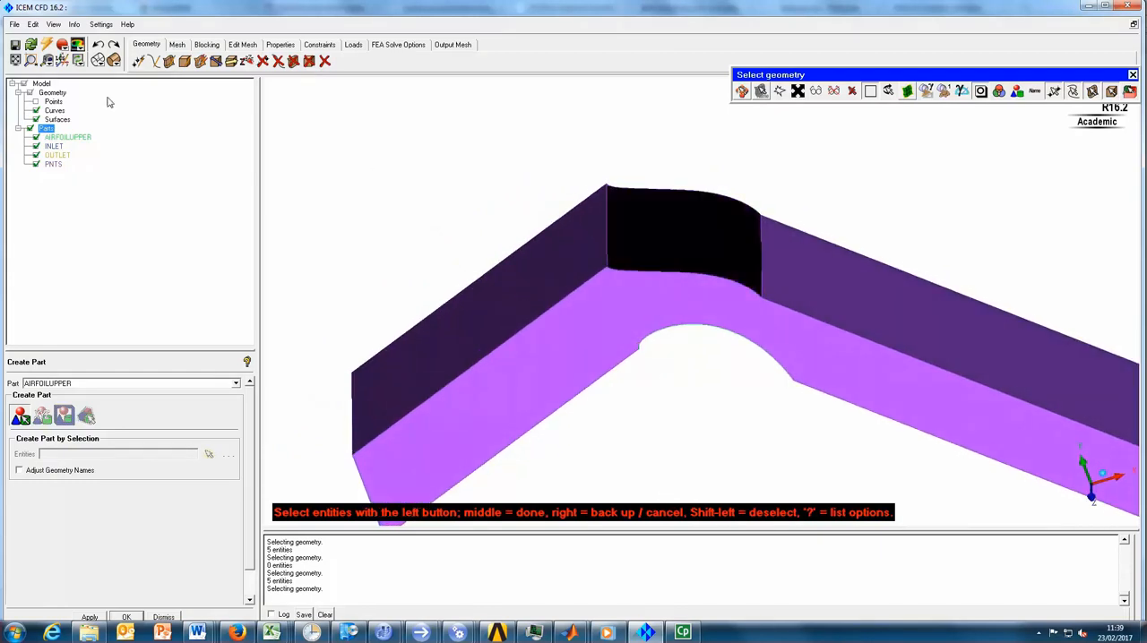
{"action": "left_click", "coordinate": [37, 119]}
{"action": "left_click", "coordinate": [673, 190]}
{"action": "left_click", "coordinate": [606, 217]}
{"action": "left_click", "coordinate": [653, 271]}
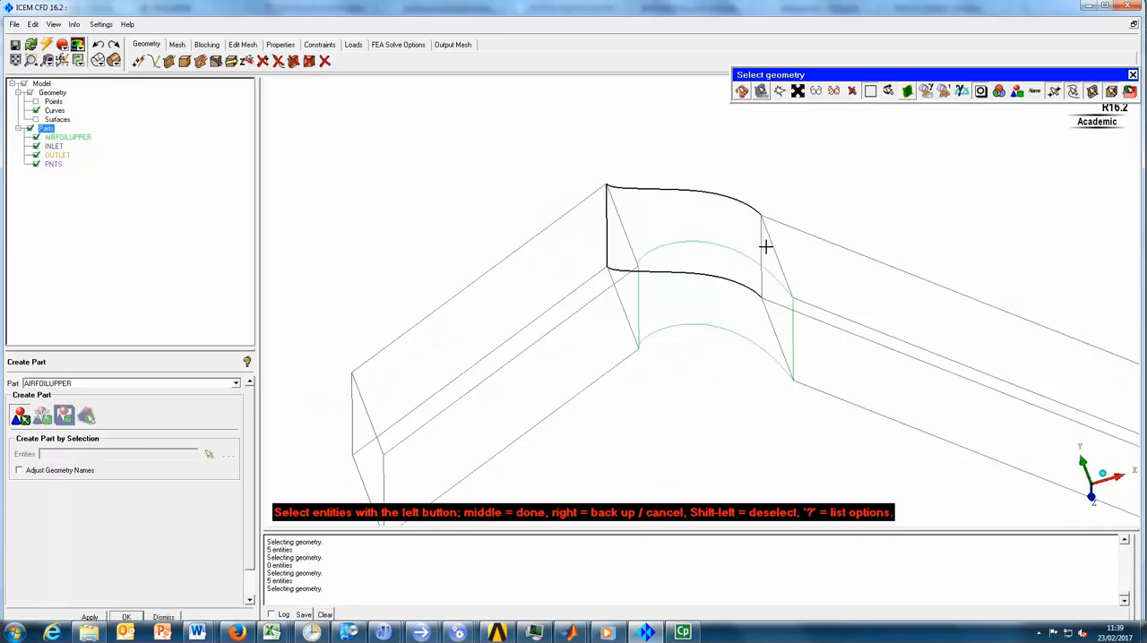
{"action": "left_click", "coordinate": [760, 242]}
- Set the part name to AIRFOIllower and create the part from the selected blade surface and curves
{"action": "double_click", "coordinate": [76, 385]}
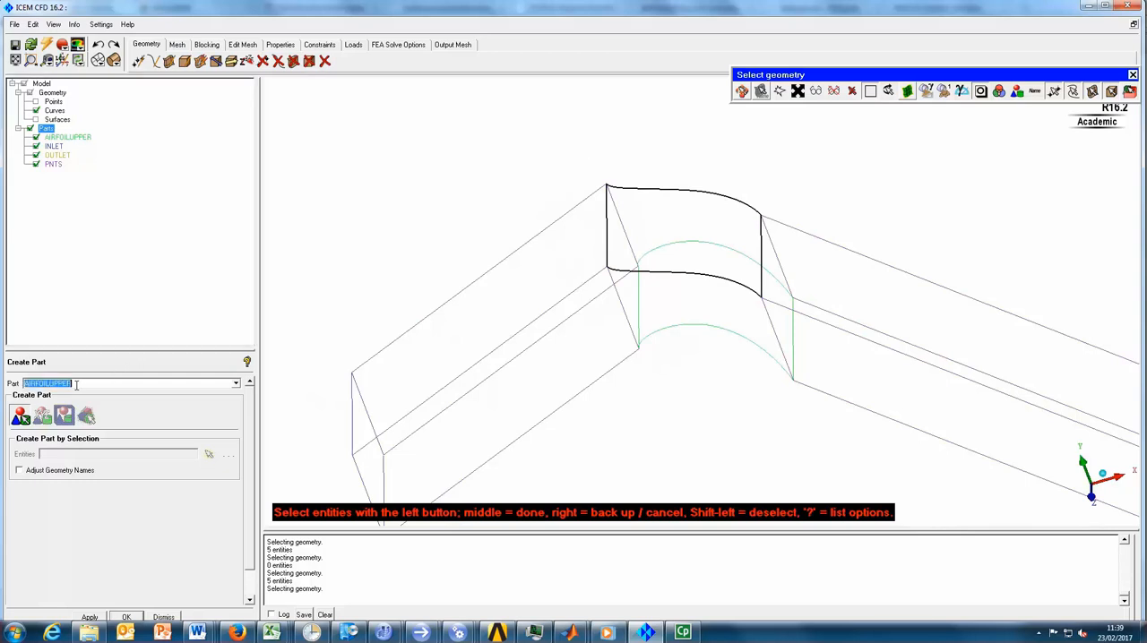
{"action": "left_click", "coordinate": [76, 385]}
{"action": "mouse_move", "coordinate": [625, 209]}
{"action": "left_mouse_down"}
{"action": "mouse_move", "coordinate": [606, 184]}
{"action": "mouse_move", "coordinate": [621, 221]}
{"action": "left_mouse_up"}
{"action": "key", "text": "F9"}
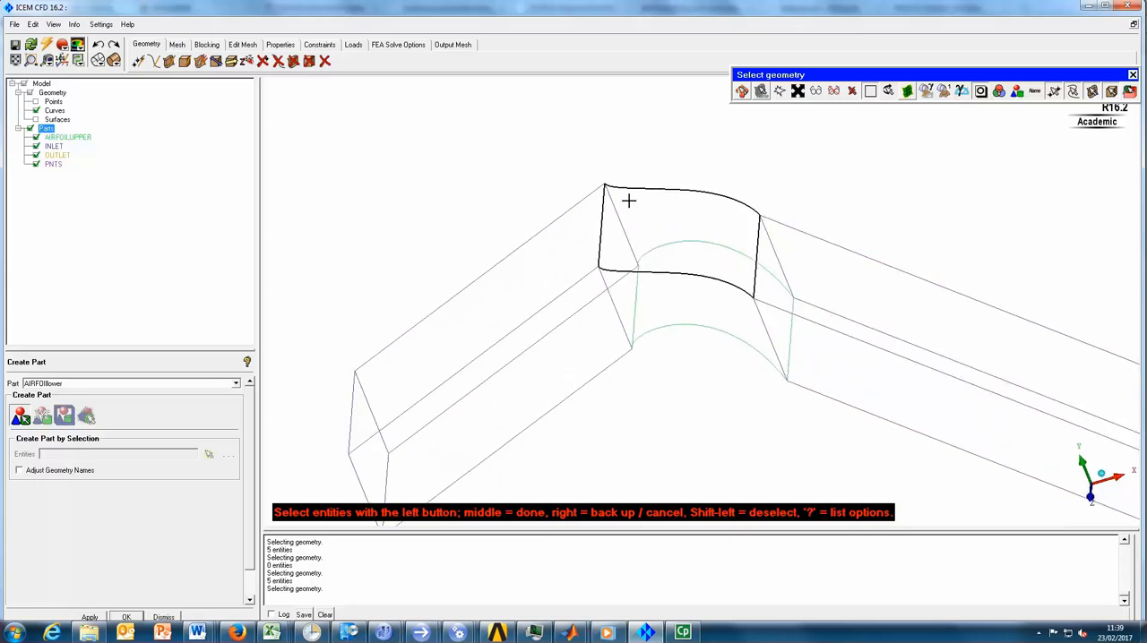
{"action": "middle_click", "coordinate": [642, 139]}
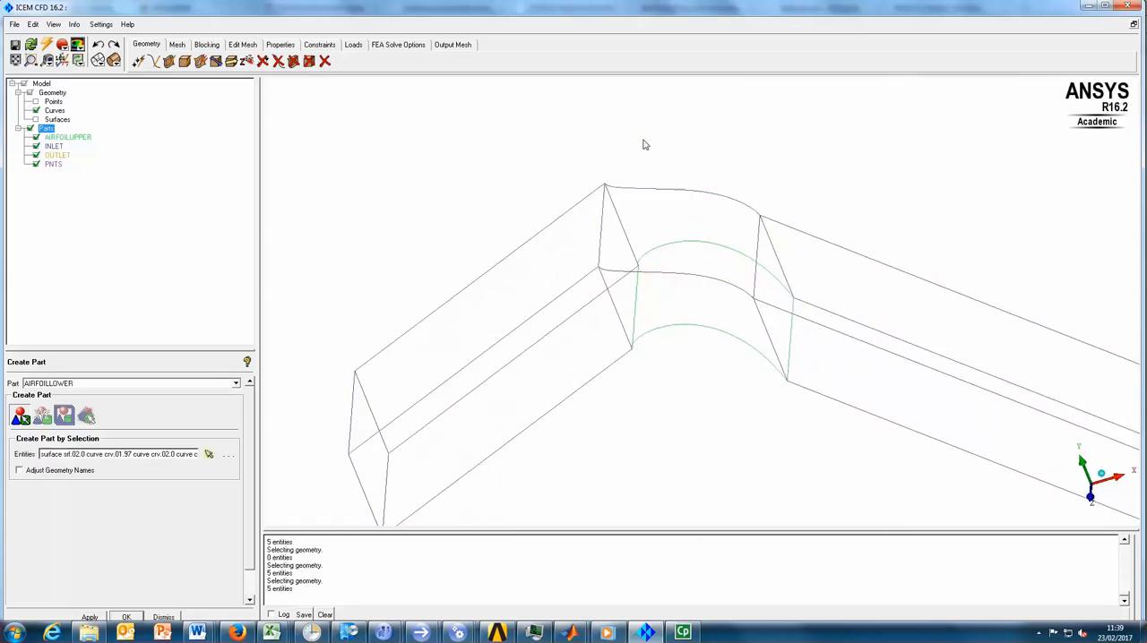
- Show the surfaces again and hide the AIRFOILLOWER, AIRFOILUPPER, INLET and OUTLET parts to inspect the faces still unassigned
{"action": "left_click", "coordinate": [36, 119]}
{"action": "key", "text": "F9"}
{"action": "left_click_drag", "start_coordinate": [658, 361], "coordinate": [625, 136]}
{"action": "left_click_drag", "start_coordinate": [630, 341], "coordinate": [599, 310]}
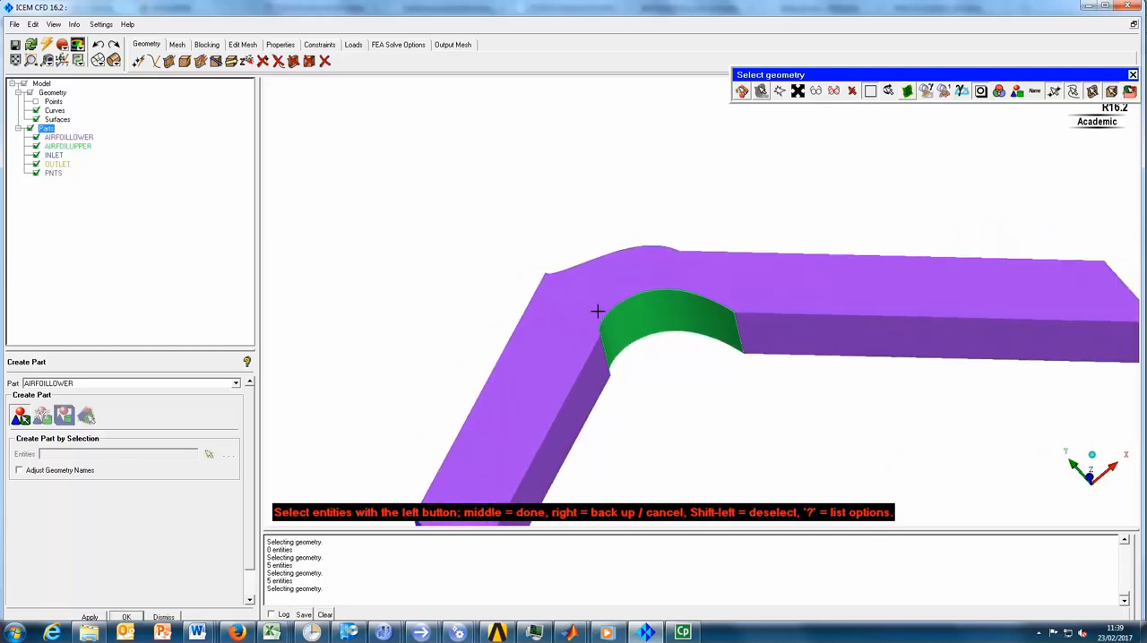
{"action": "left_click", "coordinate": [36, 137]}
{"action": "left_click", "coordinate": [36, 146]}
{"action": "left_click", "coordinate": [35, 156]}
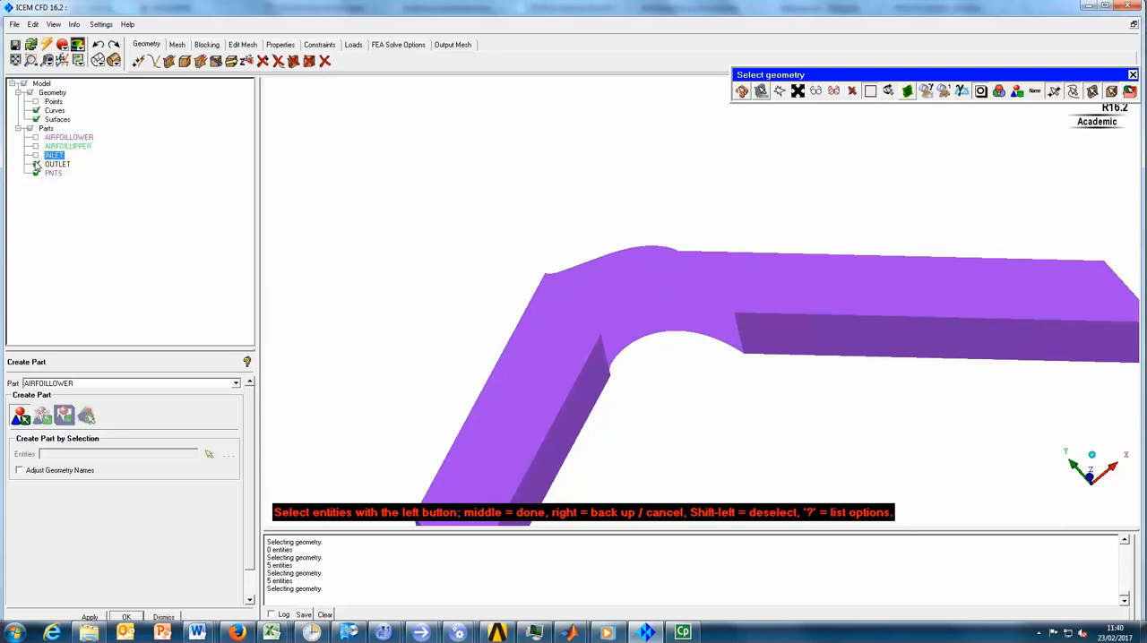
{"action": "left_click", "coordinate": [36, 165]}
{"action": "left_click_drag", "start_coordinate": [479, 302], "coordinate": [730, 315]}
{"action": "middle_click_drag", "start_coordinate": [730, 314], "coordinate": [737, 274]}
{"action": "scroll", "coordinate": [711, 313], "scroll_direction": "up", "scroll_amount": 3}
{"action": "key", "text": "F9"}
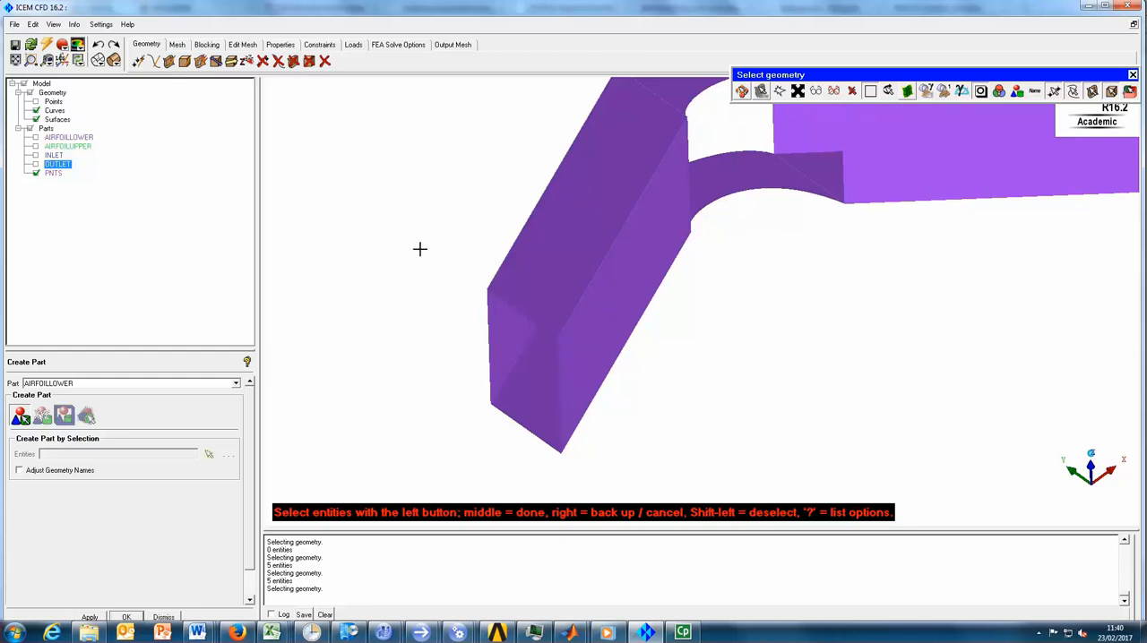
- Create the Periodicinlet1 part from the inlet duct's near side surface and its two long edge curves, and hide it
{"action": "right_click", "coordinate": [46, 130]}
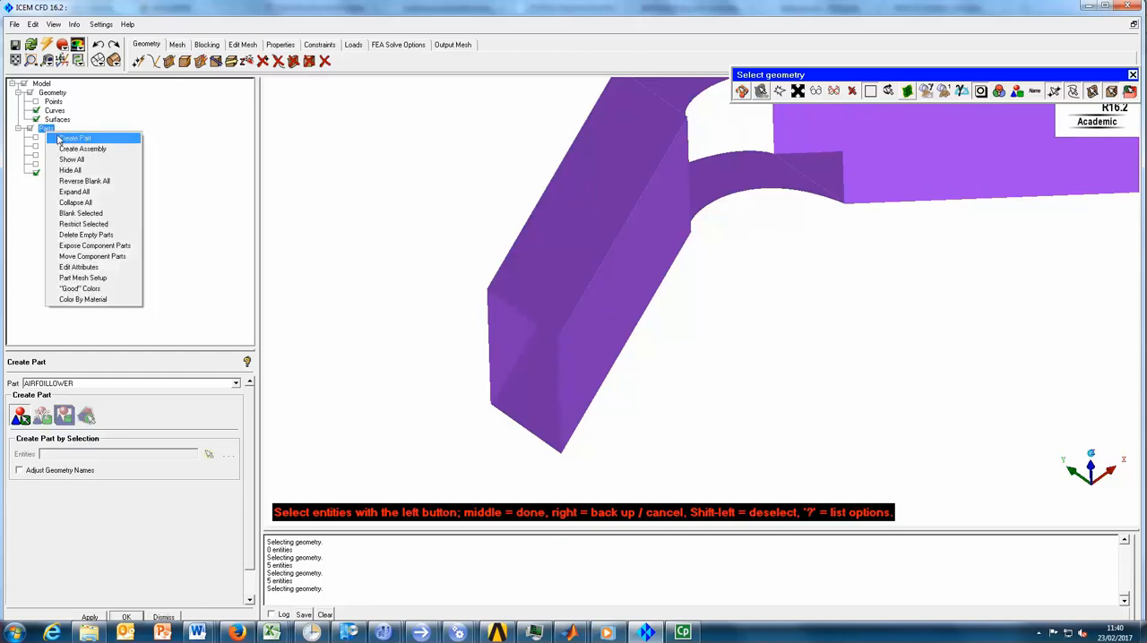
{"action": "left_click", "coordinate": [72, 138]}
{"action": "double_click", "coordinate": [78, 383]}
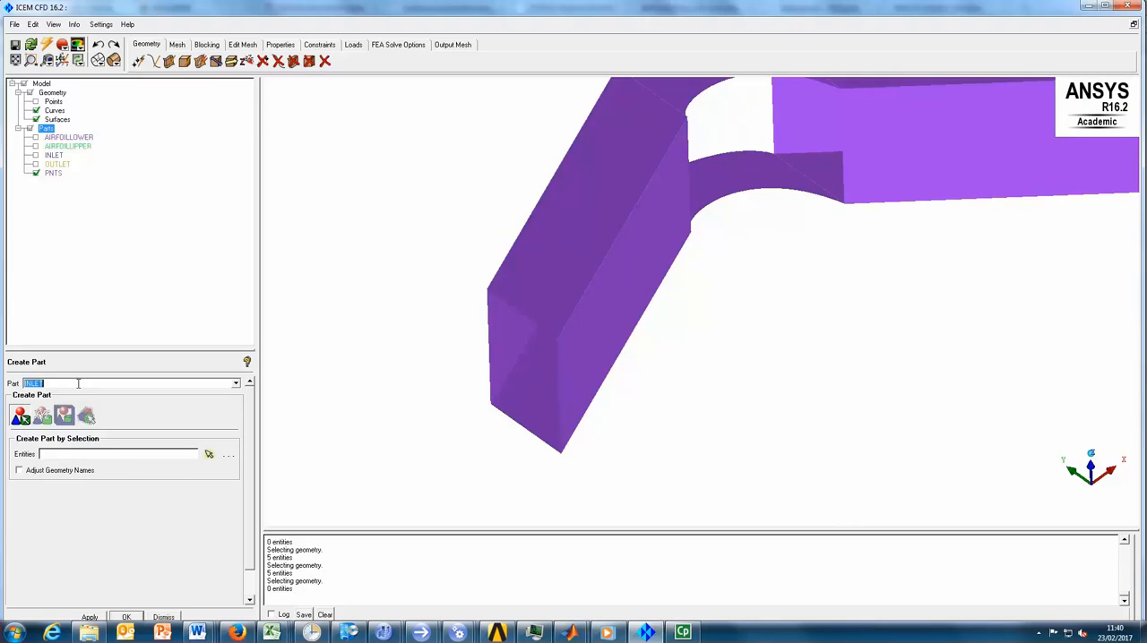
{"action": "type", "text": "F"}
{"action": "left_click", "coordinate": [208, 455]}
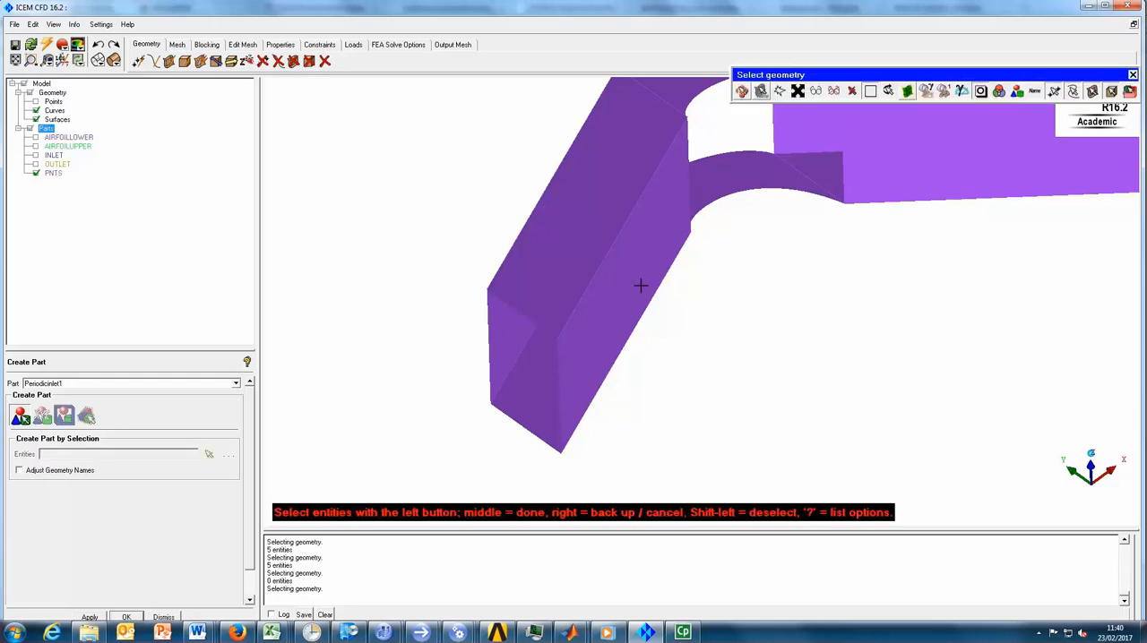
{"action": "left_click", "coordinate": [602, 280]}
{"action": "left_click", "coordinate": [36, 119]}
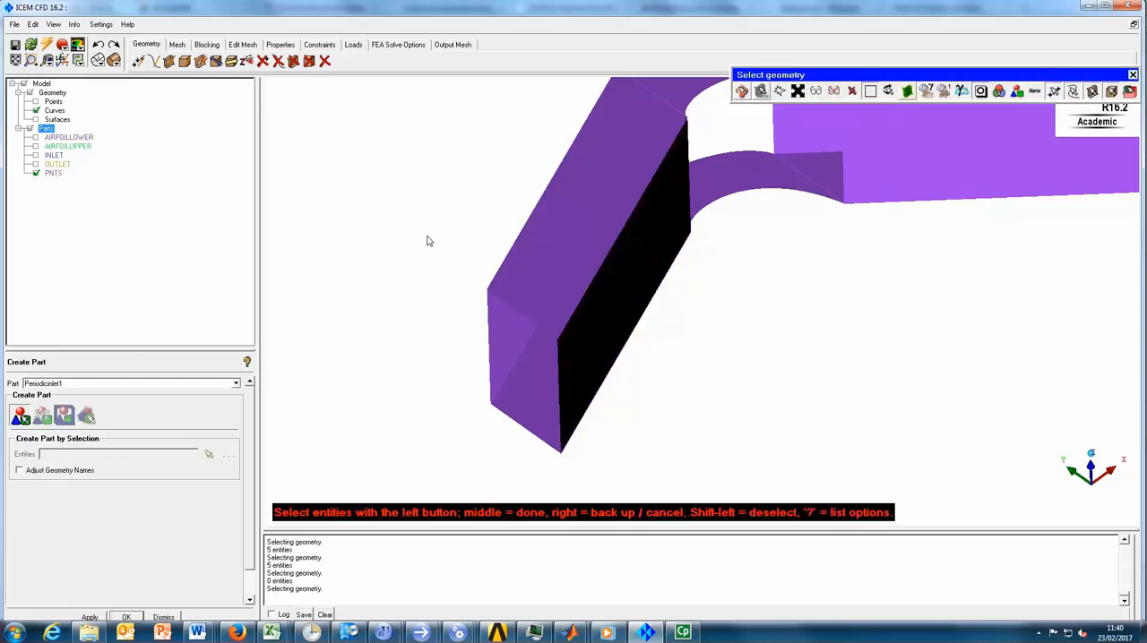
{"action": "left_click", "coordinate": [634, 331]}
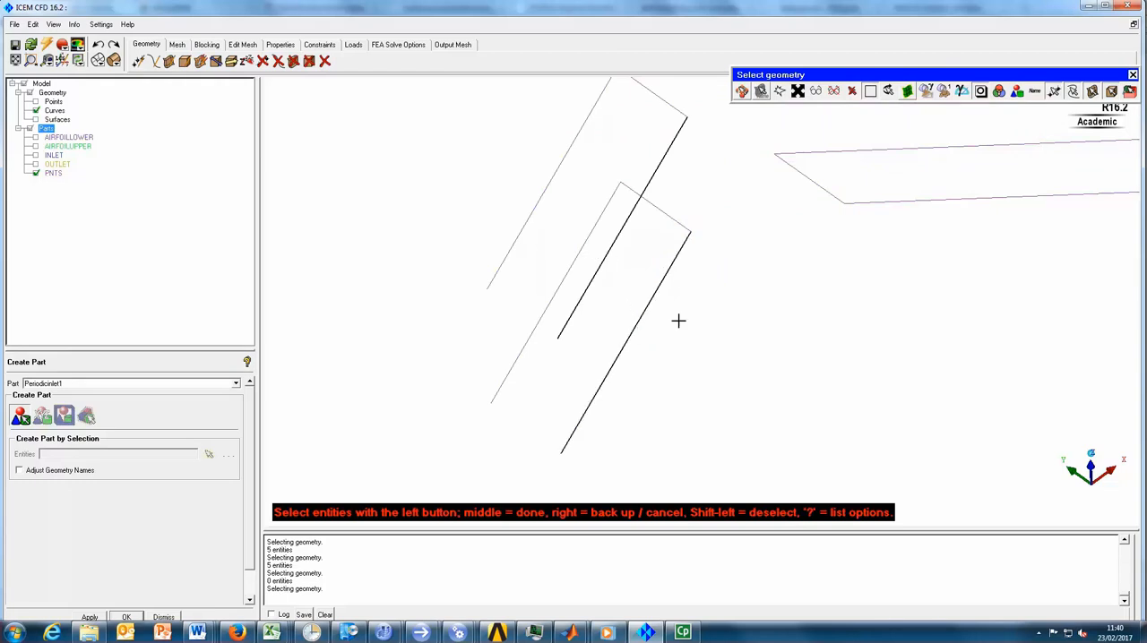
{"action": "middle_click", "coordinate": [749, 314]}
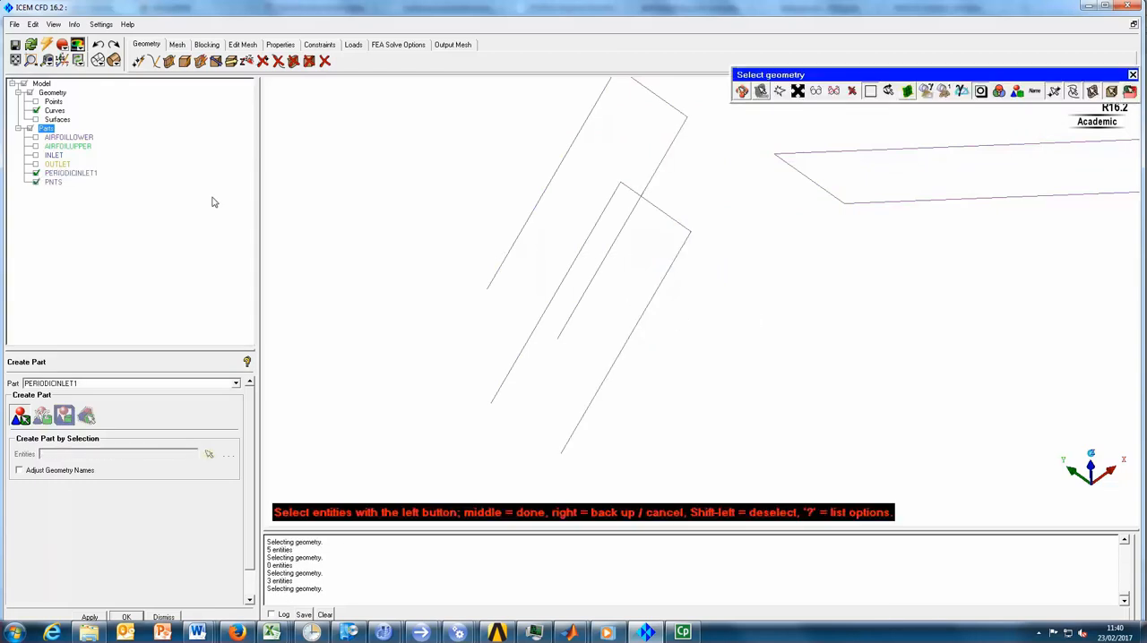
{"action": "left_click", "coordinate": [36, 173]}
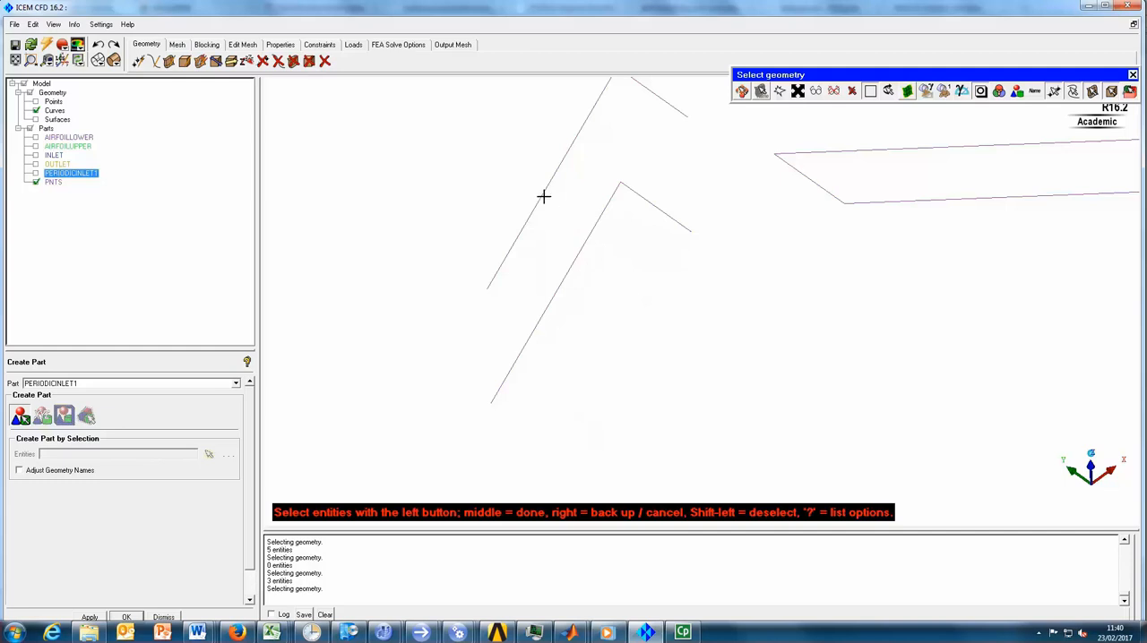
- Select the two long edge curves of the opposite side of the inlet duct
{"action": "scroll", "coordinate": [648, 251], "scroll_direction": "down", "scroll_amount": 2}
{"action": "middle_click_drag", "start_coordinate": [737, 233], "coordinate": [704, 248]}
{"action": "left_click_drag", "start_coordinate": [705, 247], "coordinate": [648, 228]}
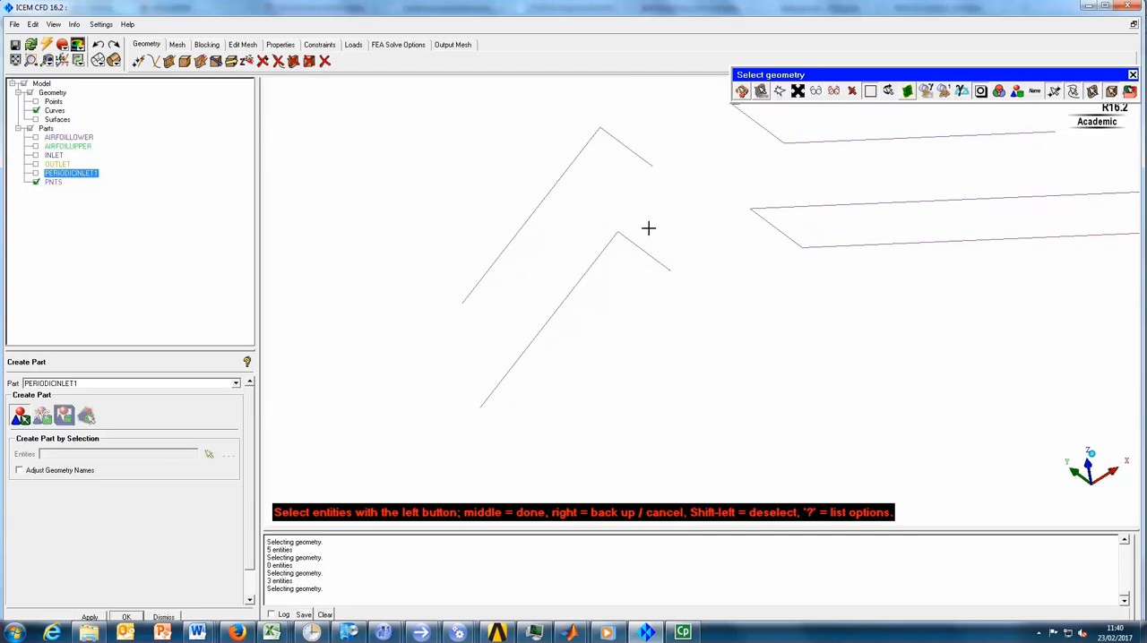
{"action": "left_click", "coordinate": [539, 198]}
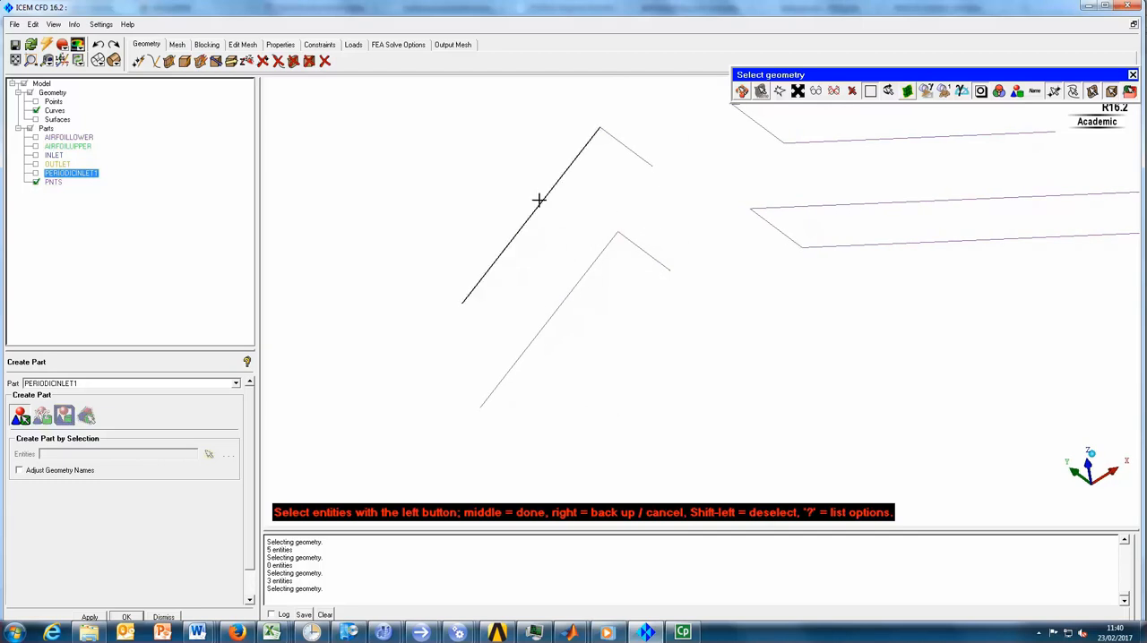
{"action": "left_click", "coordinate": [571, 293]}
- Name the part PERIODICINLET2, add the side surface between the selected curves, create the part and hide it
{"action": "double_click", "coordinate": [84, 382]}
{"action": "left_click", "coordinate": [79, 382]}
{"action": "key", "text": "BackSpace"}
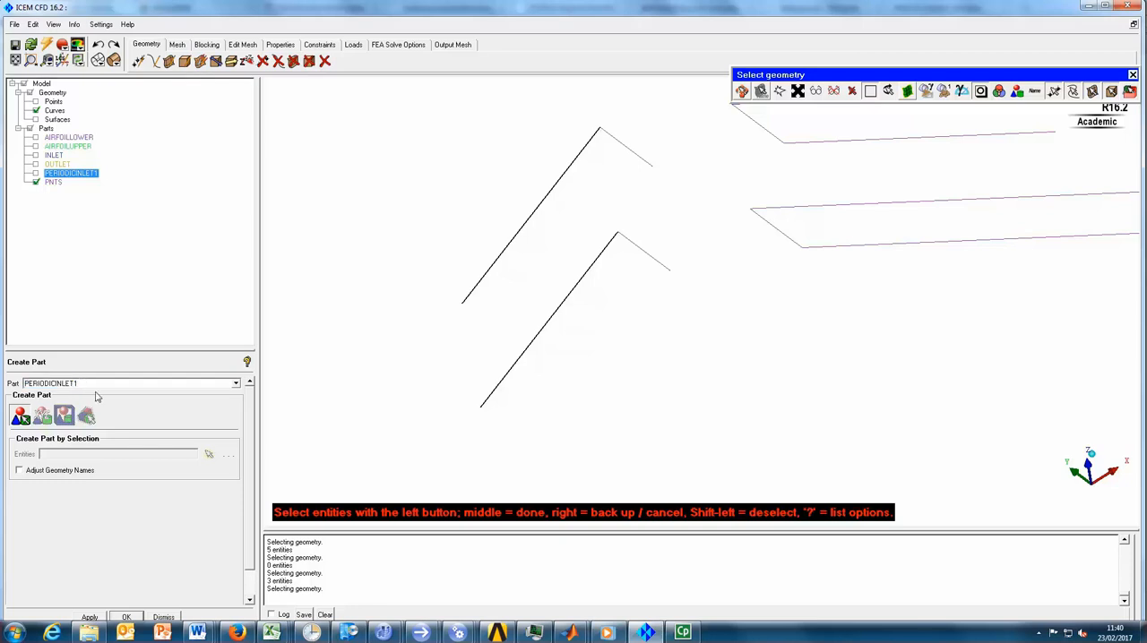
{"action": "type", "text": "2"}
{"action": "left_click", "coordinate": [33, 119]}
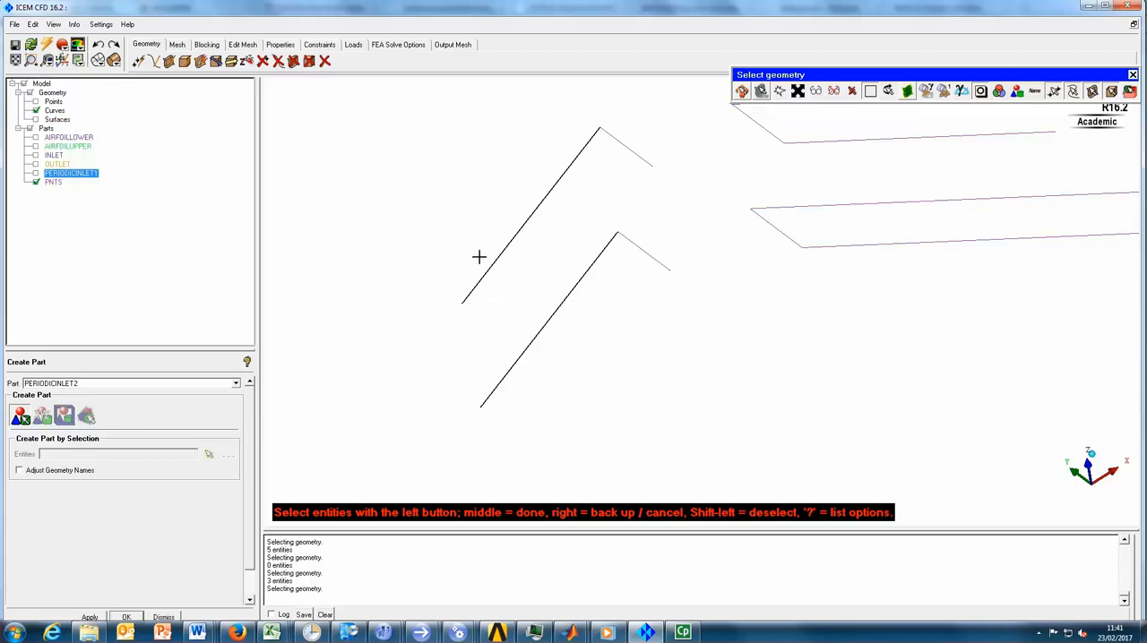
{"action": "left_click", "coordinate": [36, 120]}
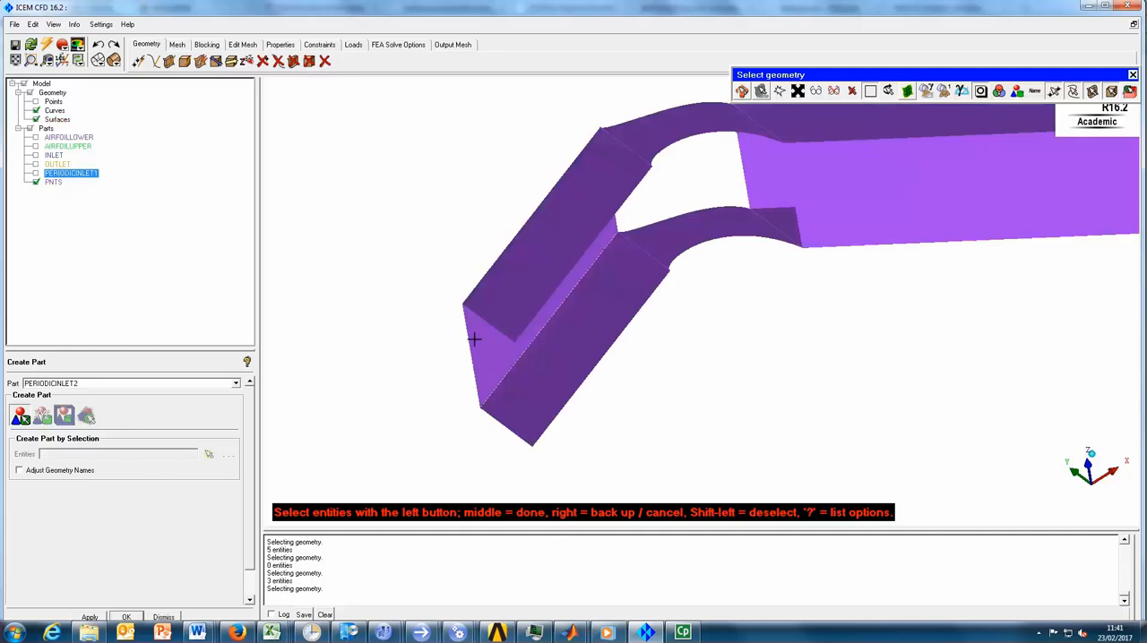
{"action": "middle_click", "coordinate": [410, 299]}
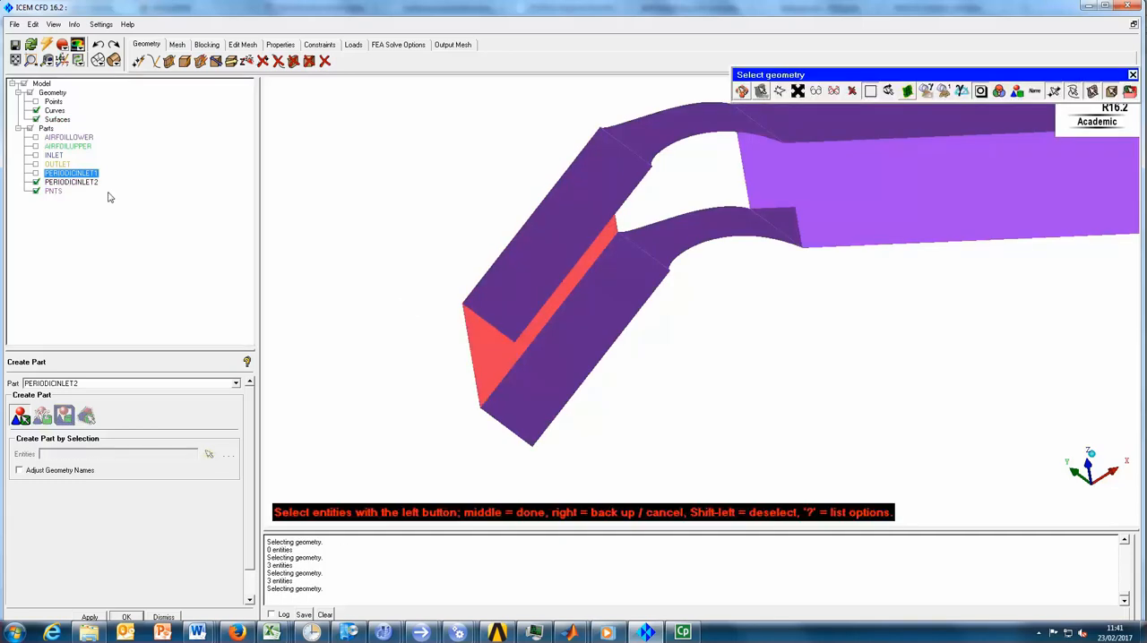
{"action": "left_click", "coordinate": [36, 182]}
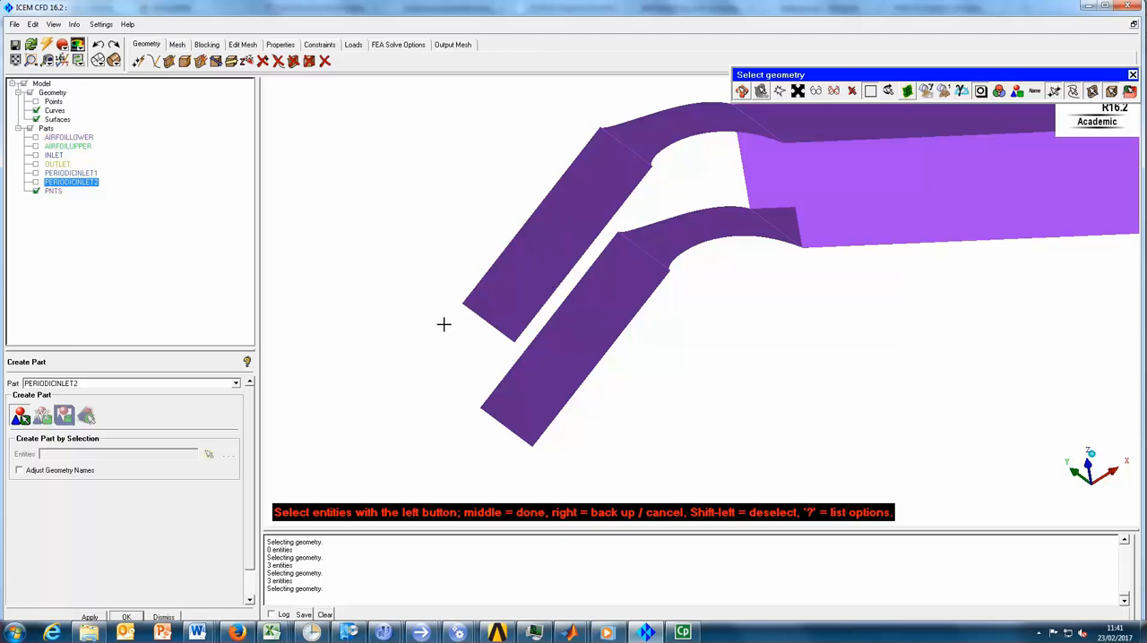
- Create the inletwall1 part from the inlet duct's upper wall surface and its short end curve at the bend, and hide it
{"action": "left_click", "coordinate": [496, 287]}
{"action": "double_click", "coordinate": [87, 383]}
{"action": "type", "text": "r"}
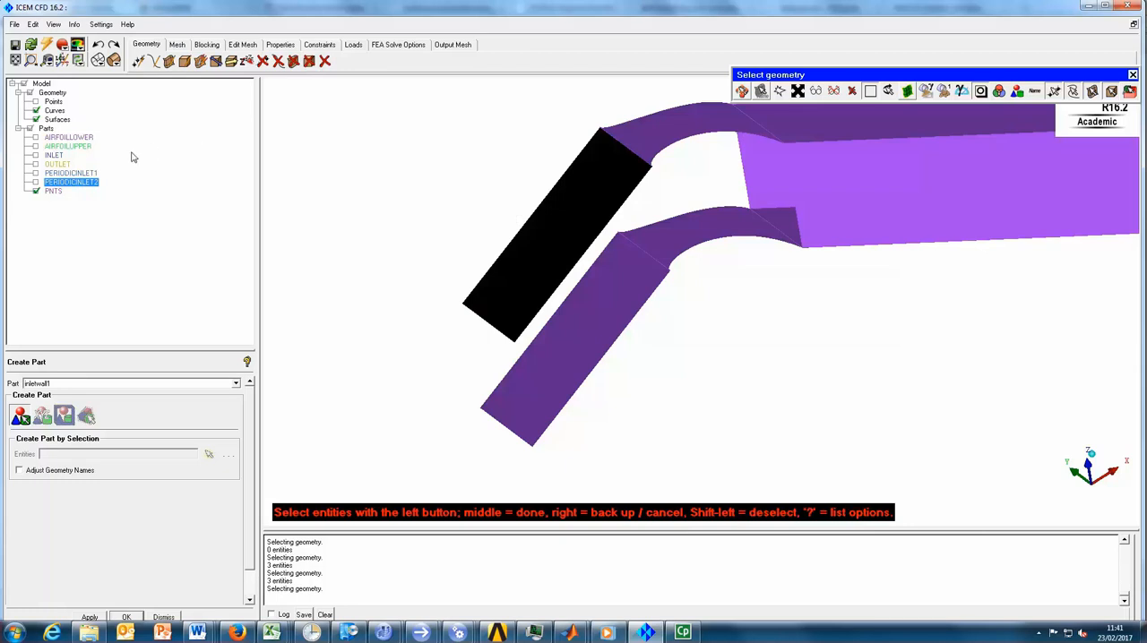
{"action": "left_click", "coordinate": [36, 119]}
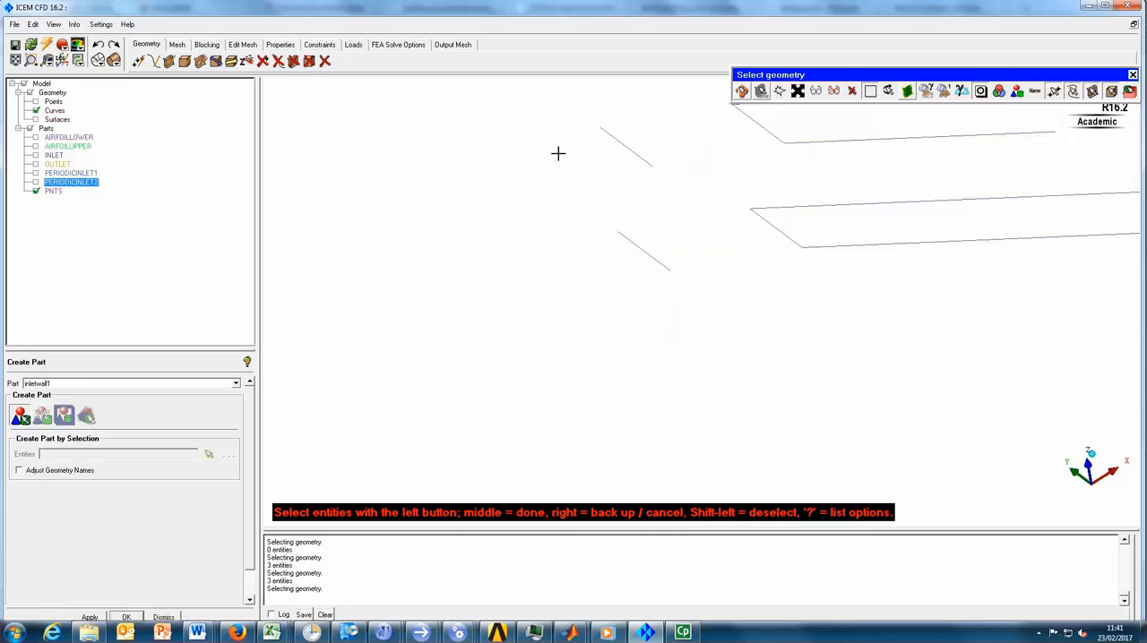
{"action": "left_click", "coordinate": [630, 150]}
{"action": "middle_click", "coordinate": [522, 171]}
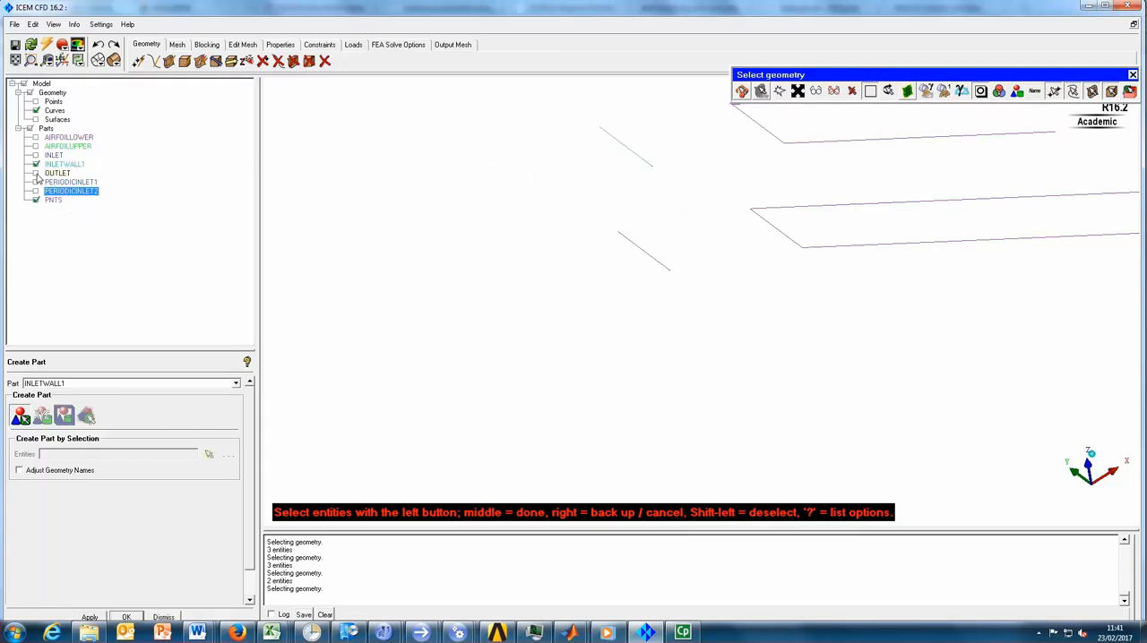
{"action": "left_click", "coordinate": [35, 165]}
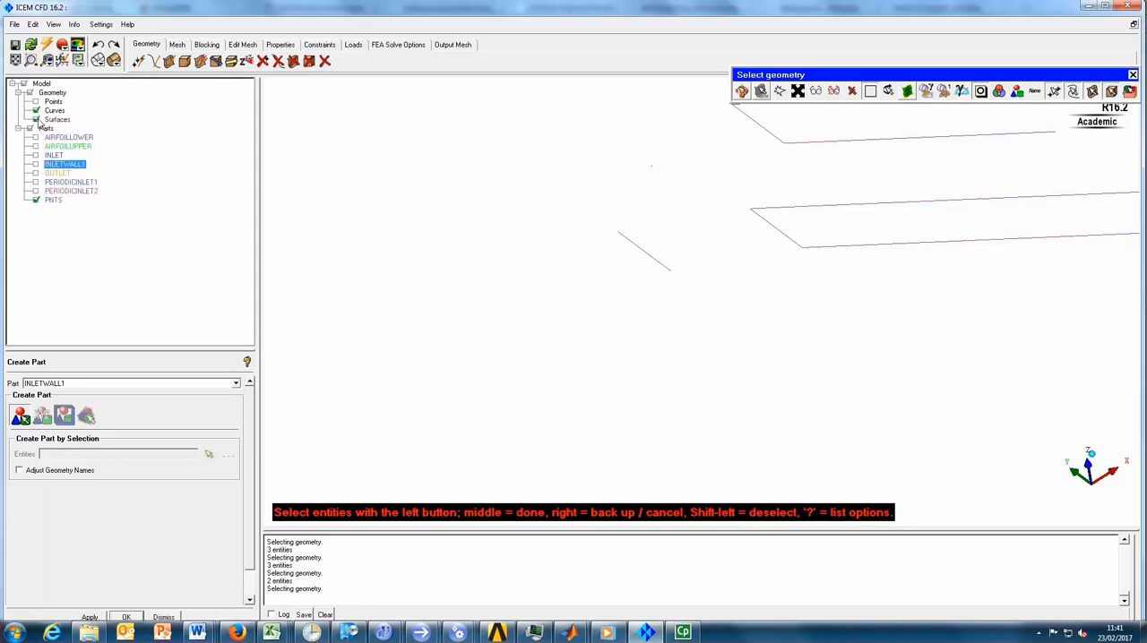
- Show the surfaces, create the INLETWALL2 part from the inlet duct's lower wall, and hide it
{"action": "left_click", "coordinate": [36, 119]}
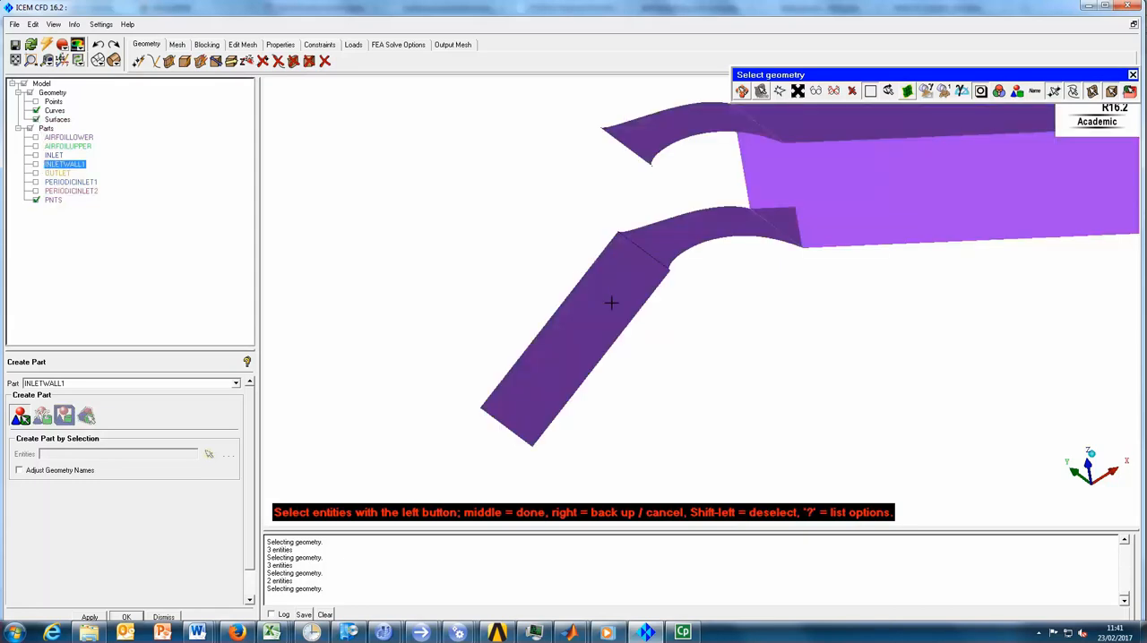
{"action": "left_click", "coordinate": [539, 350]}
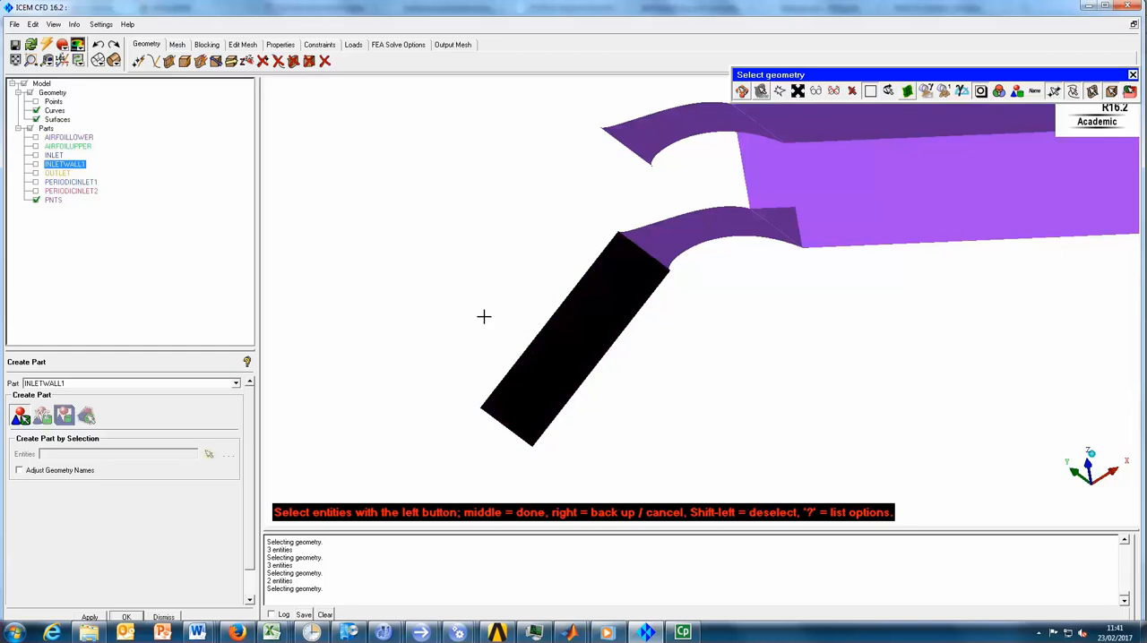
{"action": "double_click", "coordinate": [76, 383]}
{"action": "left_click", "coordinate": [65, 384]}
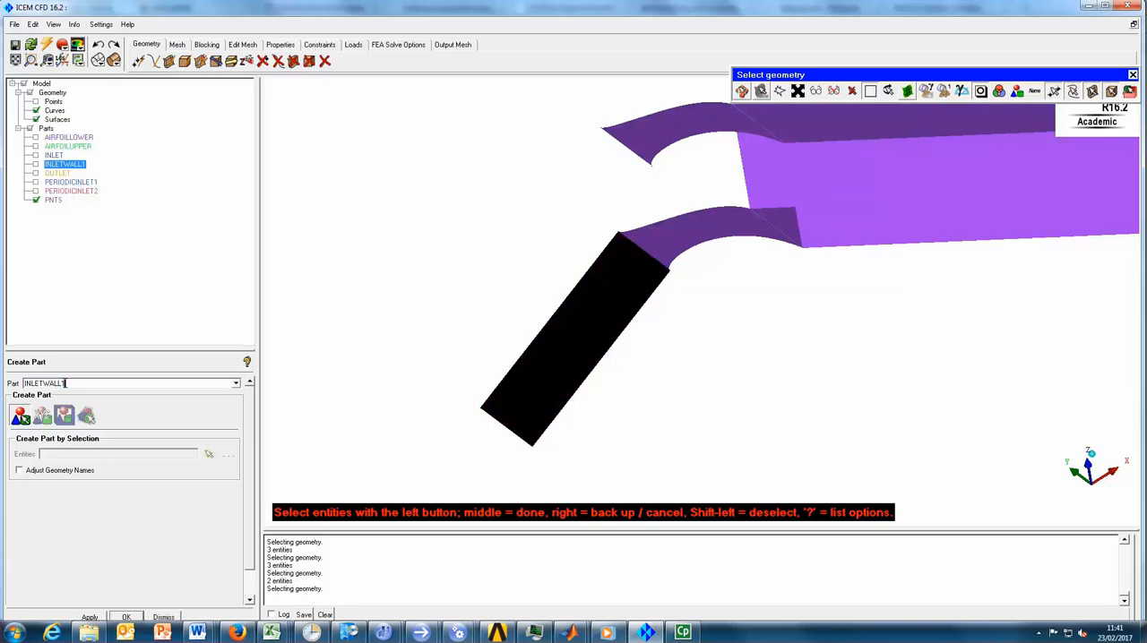
{"action": "type", "text": "2"}
{"action": "middle_click", "coordinate": [404, 287]}
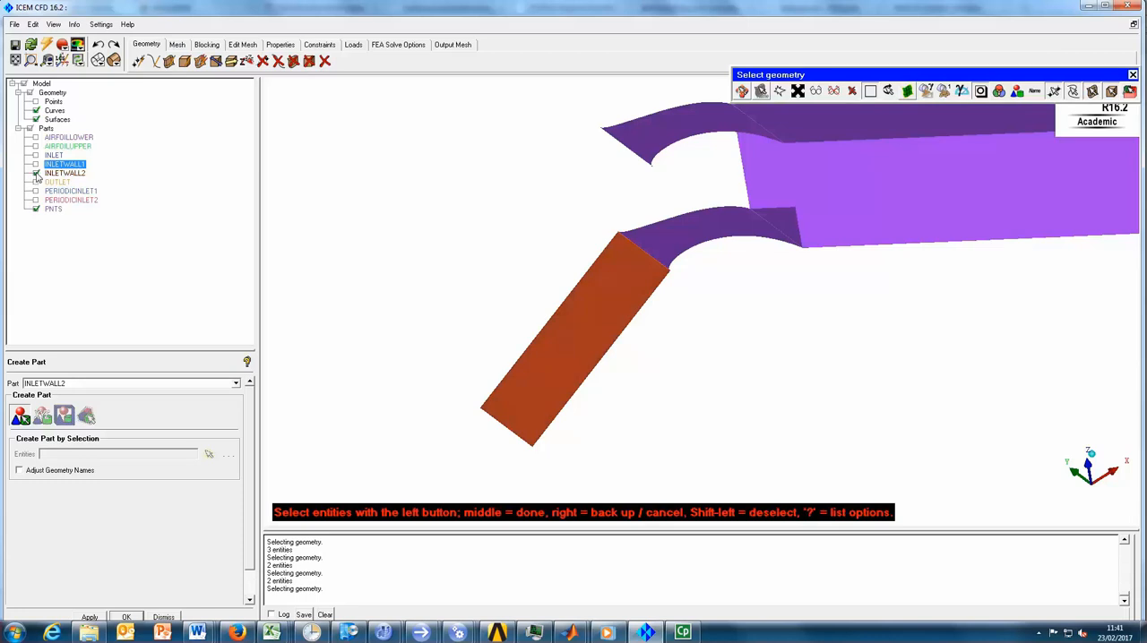
{"action": "left_click", "coordinate": [36, 173]}
- Select the upper arched wall surface of the blade passage
{"action": "middle_click_drag", "start_coordinate": [776, 324], "coordinate": [695, 376], "text": "ctrl"}
{"action": "scroll", "coordinate": [618, 356], "scroll_direction": "up", "scroll_amount": 4}
{"action": "middle_click_drag", "start_coordinate": [615, 355], "coordinate": [621, 379], "text": "ctrl"}
{"action": "mouse_move", "coordinate": [623, 384]}
{"action": "left_mouse_down", "text": "ctrl"}
{"action": "mouse_move", "coordinate": [612, 392]}
{"action": "mouse_move", "coordinate": [627, 403]}
{"action": "mouse_move", "coordinate": [628, 392]}
{"action": "left_mouse_up", "text": "ctrl"}
{"action": "middle_click_drag", "start_coordinate": [627, 392], "coordinate": [674, 401], "text": "ctrl"}
{"action": "scroll", "coordinate": [628, 358], "scroll_direction": "up", "scroll_amount": 3}
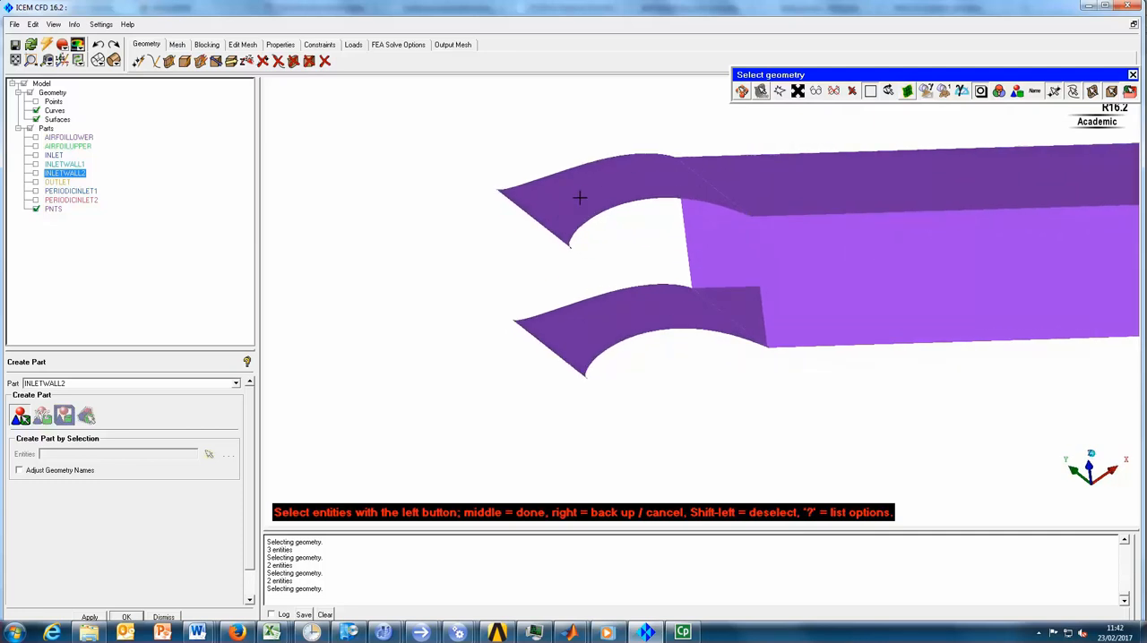
{"action": "left_click", "coordinate": [36, 120]}
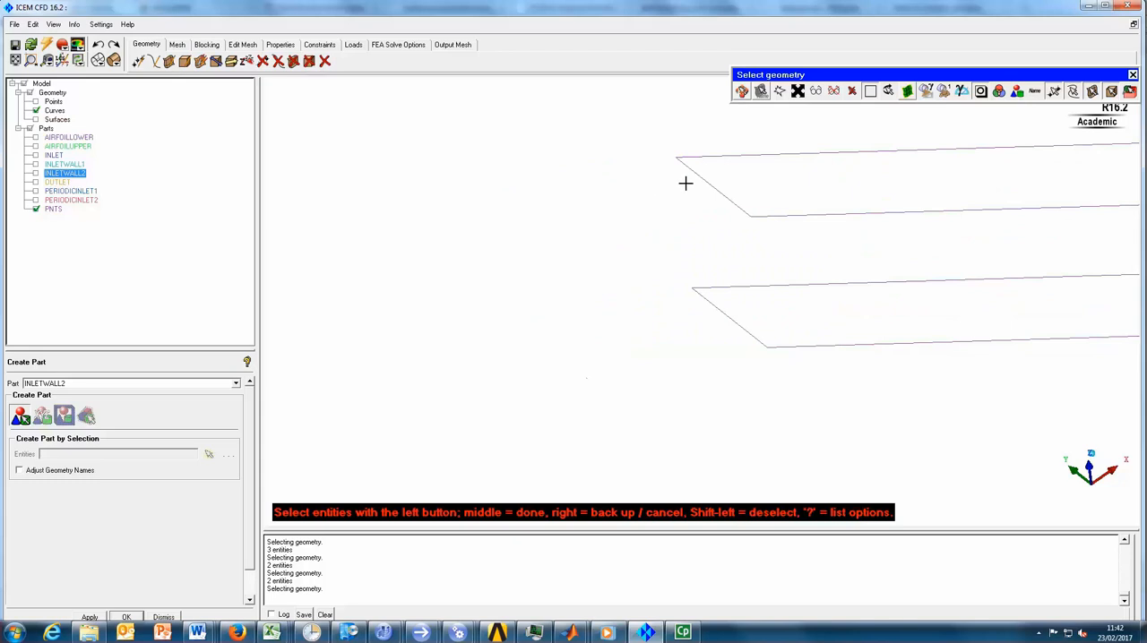
{"action": "left_click", "coordinate": [36, 119]}
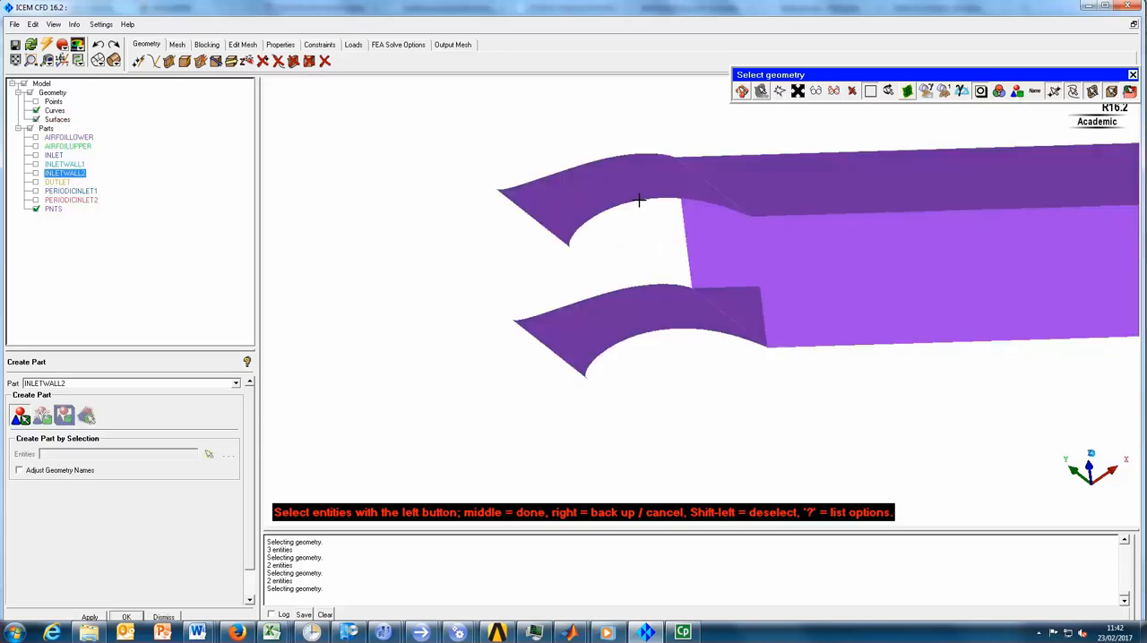
{"action": "left_click", "coordinate": [576, 216]}
- Set the part name to PASSAGEWALL1, create the part from the selected arched wall, and hide it
{"action": "double_click", "coordinate": [76, 383]}
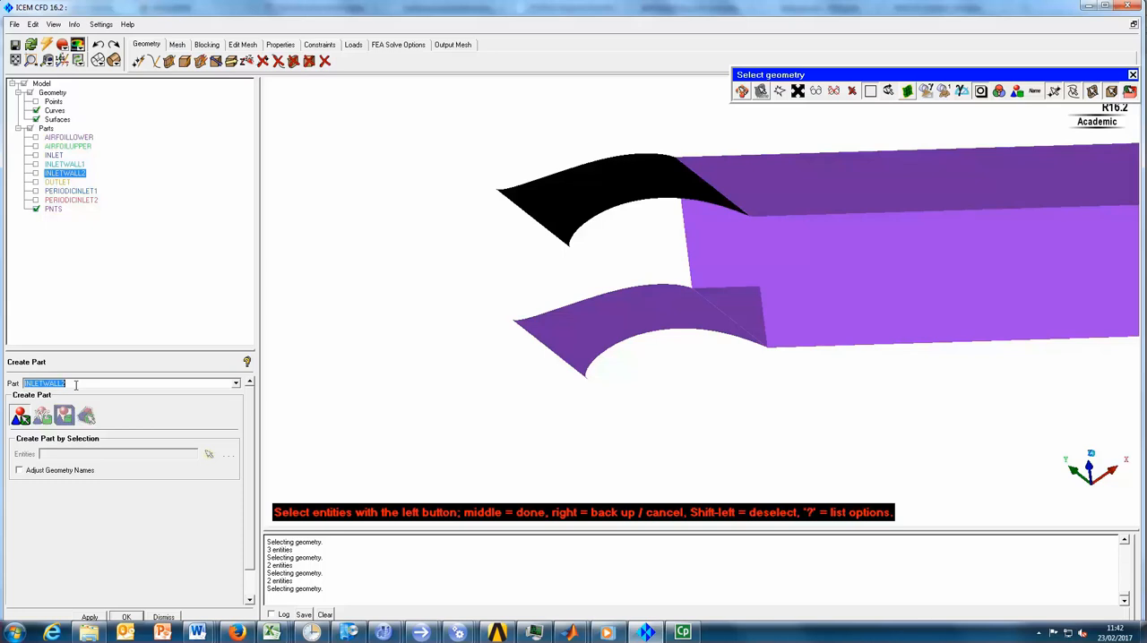
{"action": "type", "text": "pessagewall"}
{"action": "double_click", "coordinate": [65, 383]}
{"action": "left_click", "coordinate": [64, 383]}
{"action": "type", "text": "1"}
{"action": "middle_click", "coordinate": [422, 323]}
{"action": "left_click", "coordinate": [36, 191]}
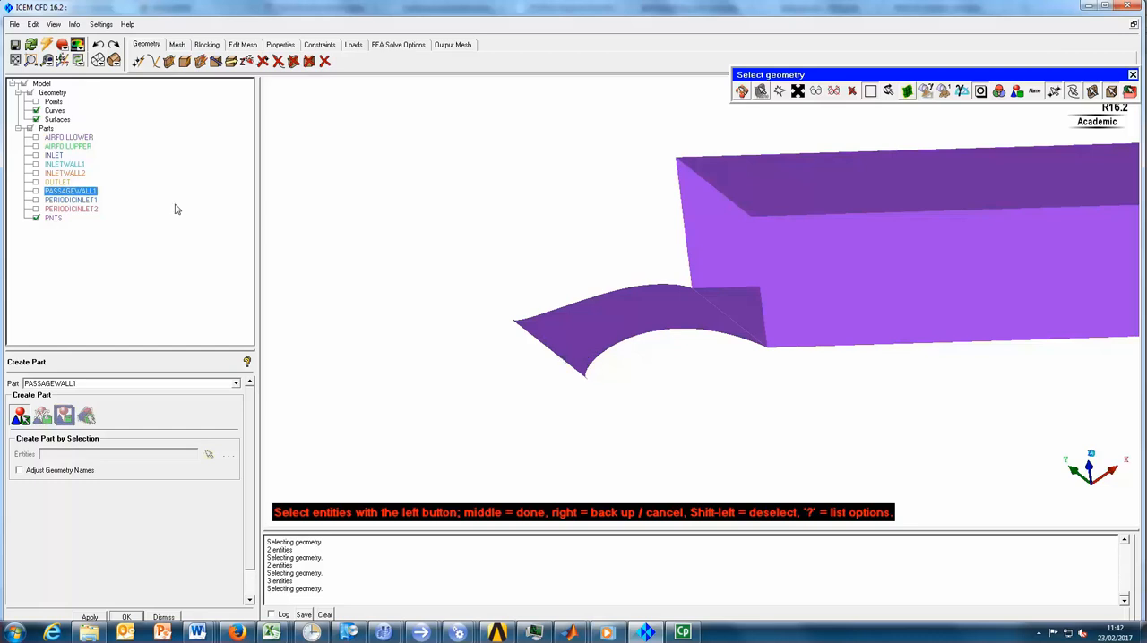
{"action": "left_click", "coordinate": [36, 120]}
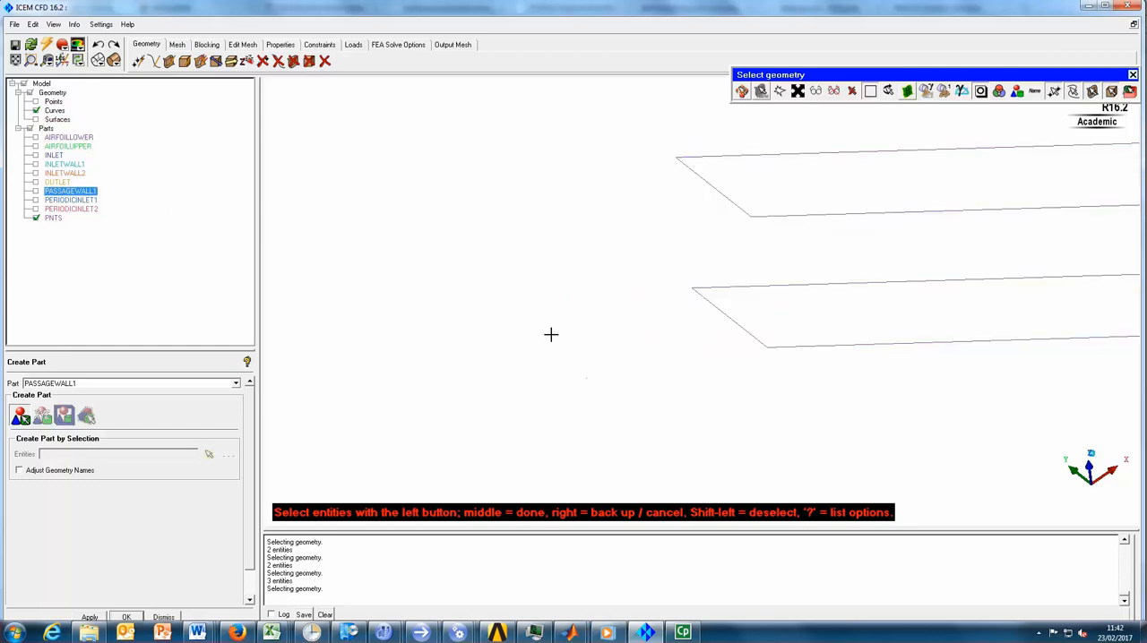
{"action": "left_click", "coordinate": [36, 121]}
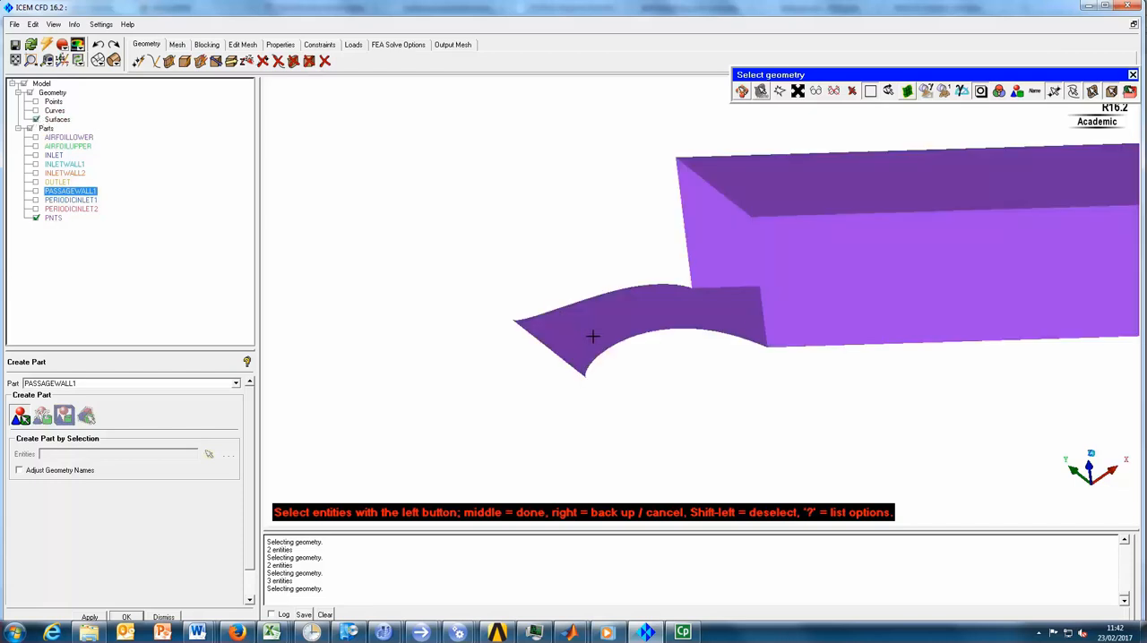
{"action": "middle_click", "coordinate": [561, 234]}
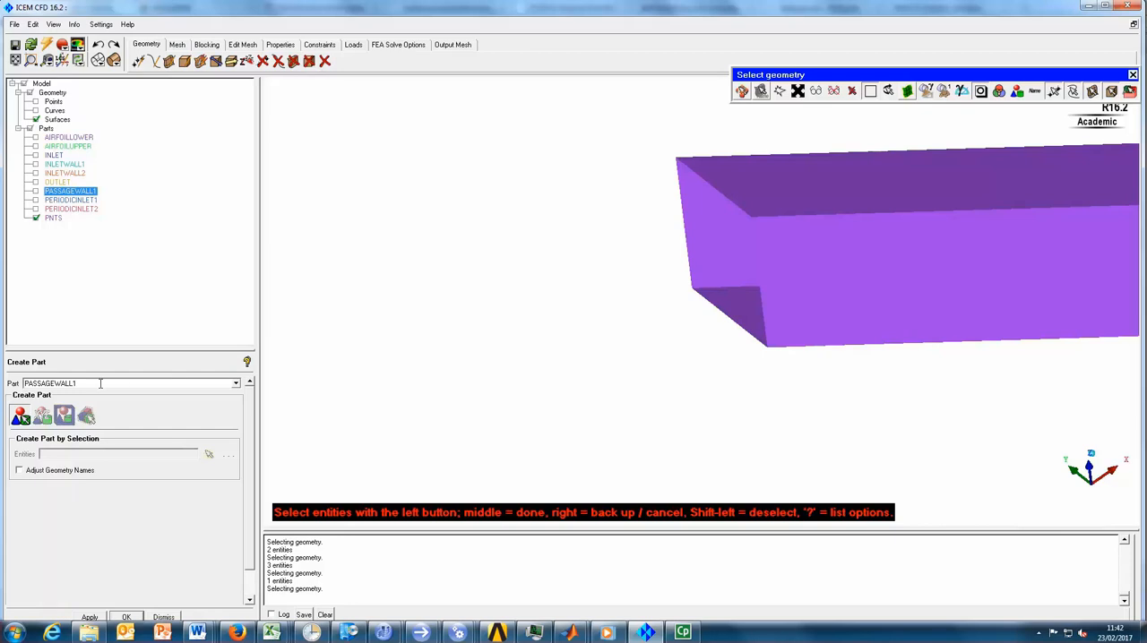
{"action": "left_click", "coordinate": [98, 44]}
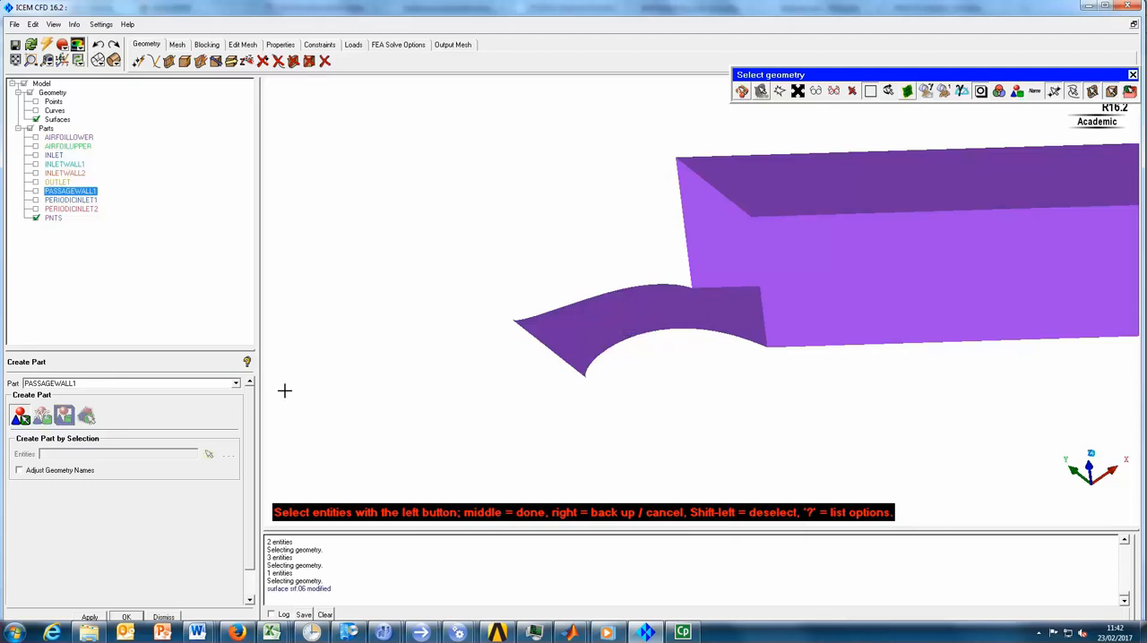
- Create the PASSAGEWALL2 part from the lower arched wall surface of the blade passage, and hide it
{"action": "double_click", "coordinate": [77, 383]}
{"action": "left_click", "coordinate": [77, 382]}
{"action": "key", "text": "BackSpace"}
{"action": "type", "text": "2"}
{"action": "left_click", "coordinate": [596, 336]}
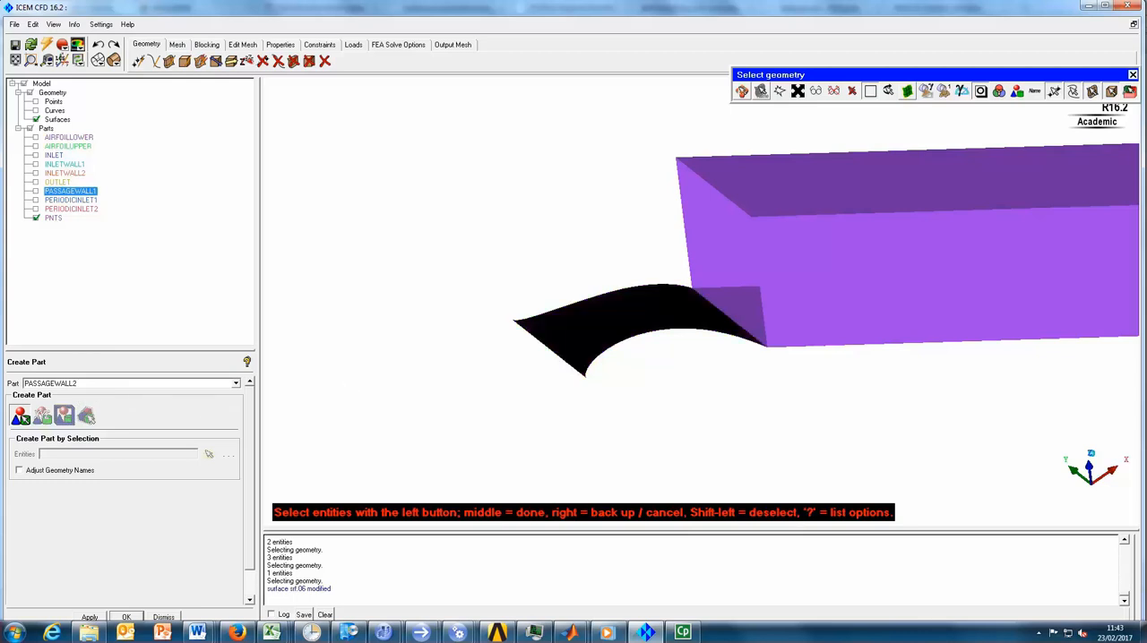
{"action": "middle_click", "coordinate": [520, 259]}
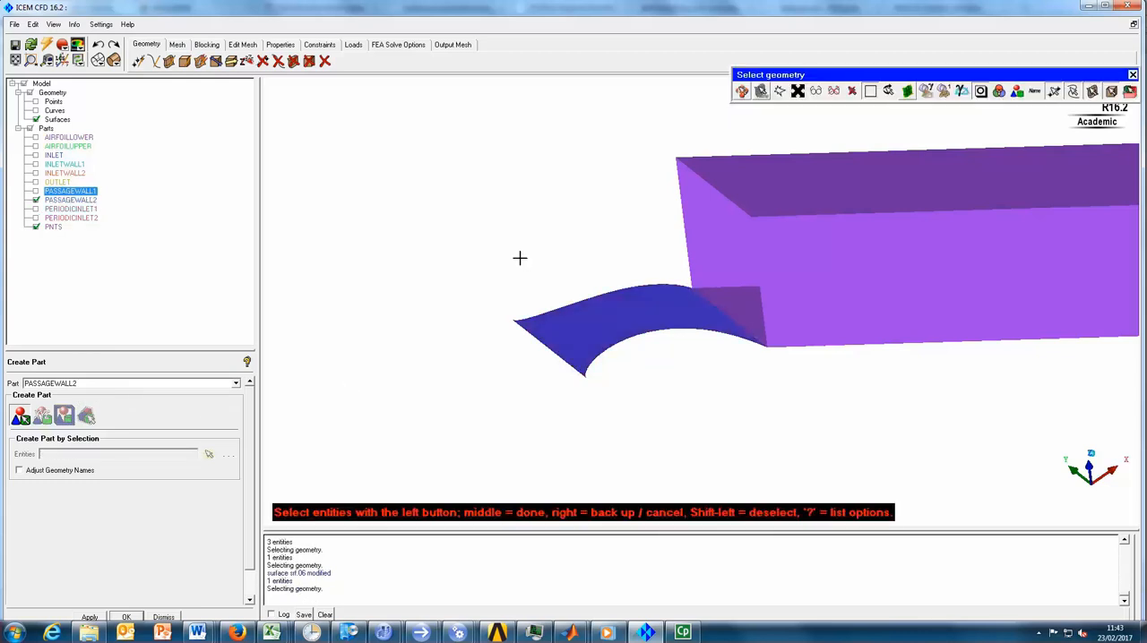
{"action": "left_click", "coordinate": [36, 192]}
{"action": "left_click", "coordinate": [36, 192]}
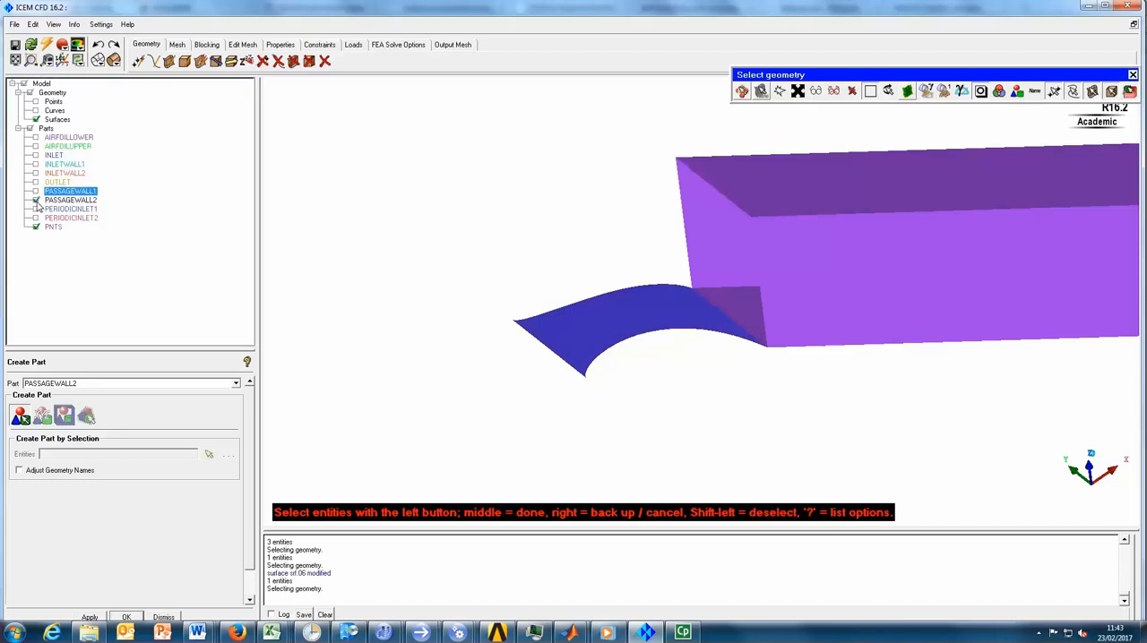
{"action": "left_click", "coordinate": [36, 201]}
- Select the outlet duct's lower wall surface and set the part name to outletwall1
{"action": "scroll", "coordinate": [574, 298], "scroll_direction": "down", "scroll_amount": 4}
{"action": "left_click_drag", "start_coordinate": [624, 328], "coordinate": [566, 343], "text": "ctrl"}
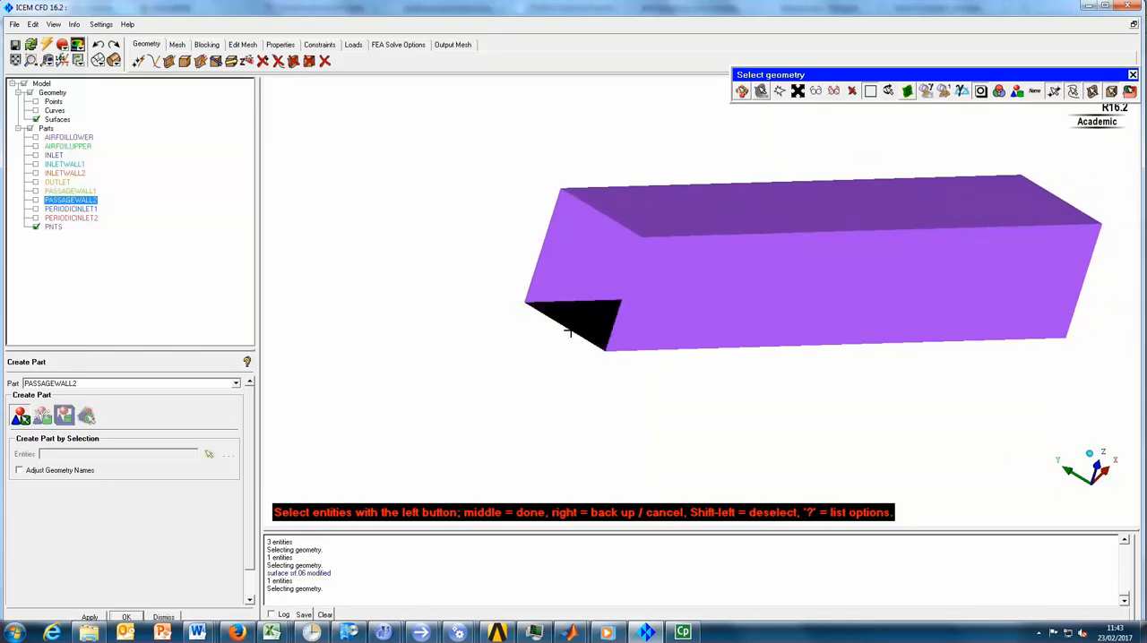
{"action": "double_click", "coordinate": [85, 383]}
{"action": "type", "text": "c"}
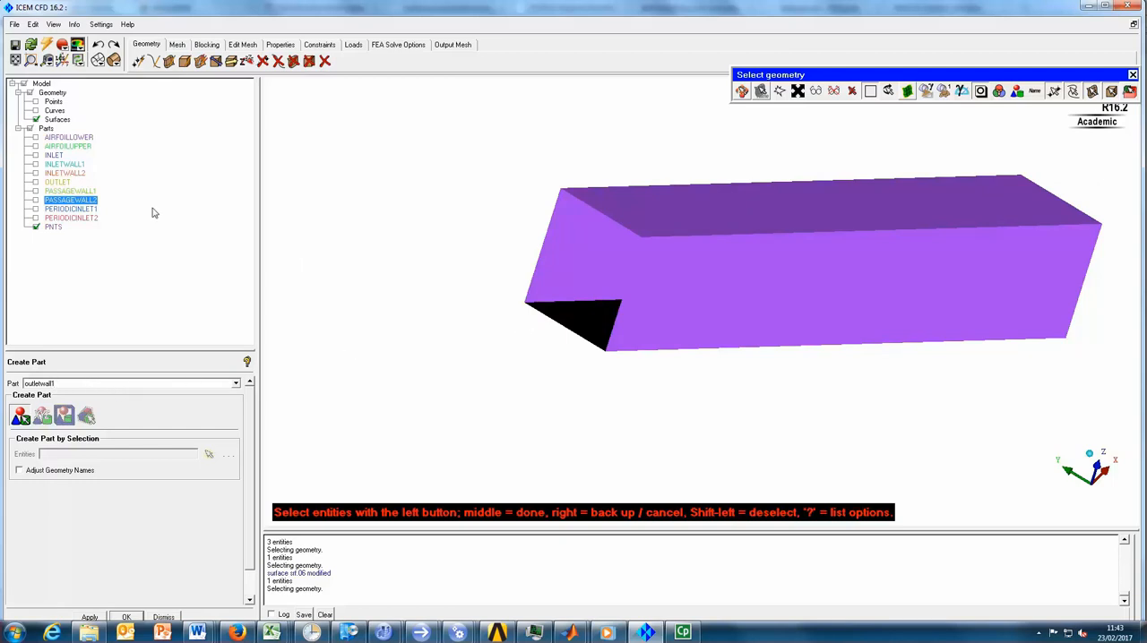
- Add the lower wall's three boundary curves to the selection, create the OUTLETWALL1 part with surfaces shown again, and hide it
{"action": "left_click", "coordinate": [36, 120]}
{"action": "left_click", "coordinate": [36, 110]}
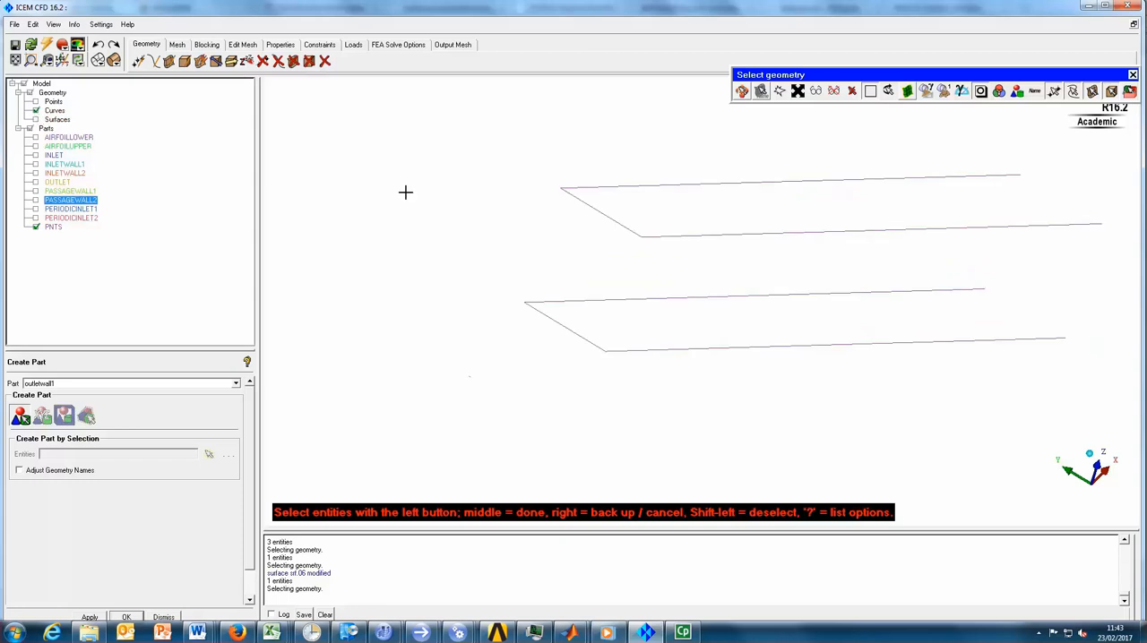
{"action": "left_click", "coordinate": [587, 328]}
{"action": "left_click", "coordinate": [664, 348]}
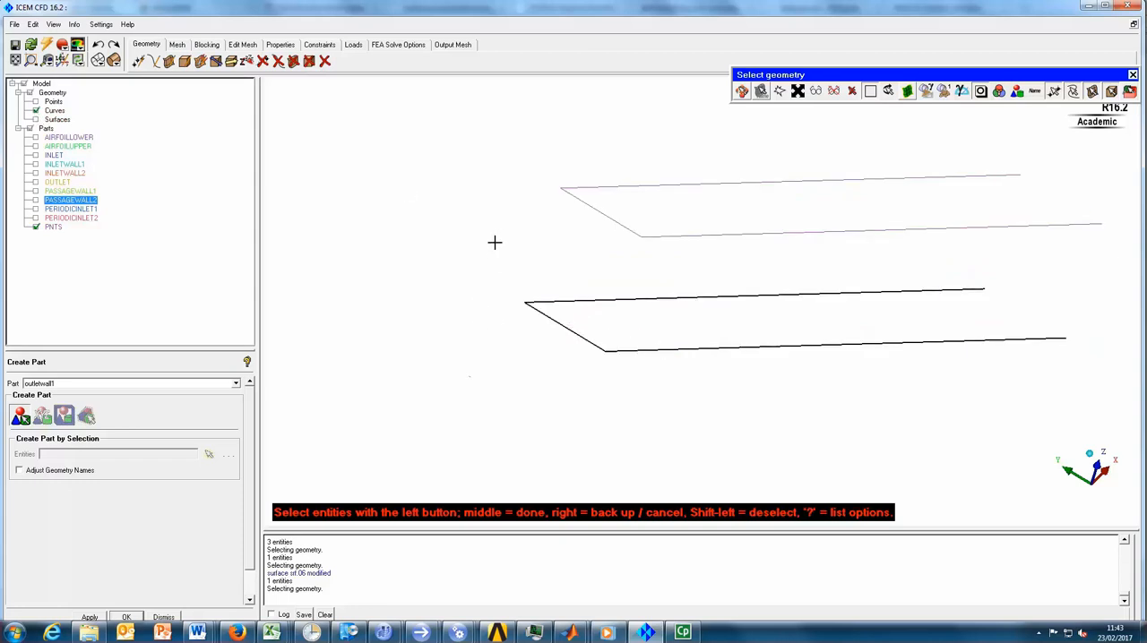
{"action": "left_click", "coordinate": [36, 120]}
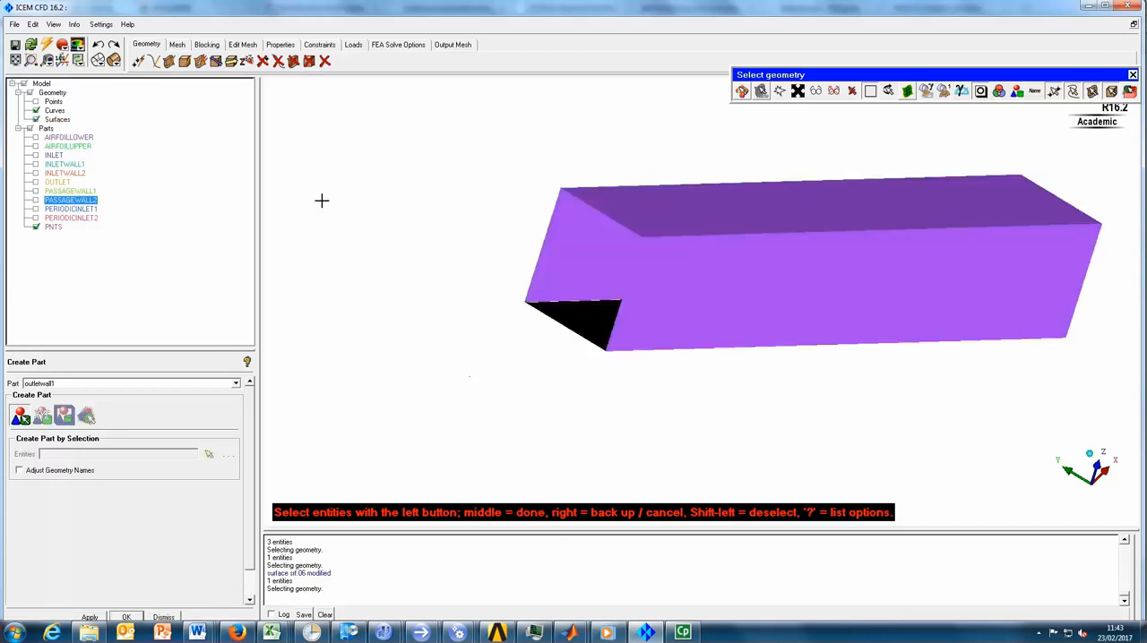
{"action": "middle_click", "coordinate": [425, 223]}
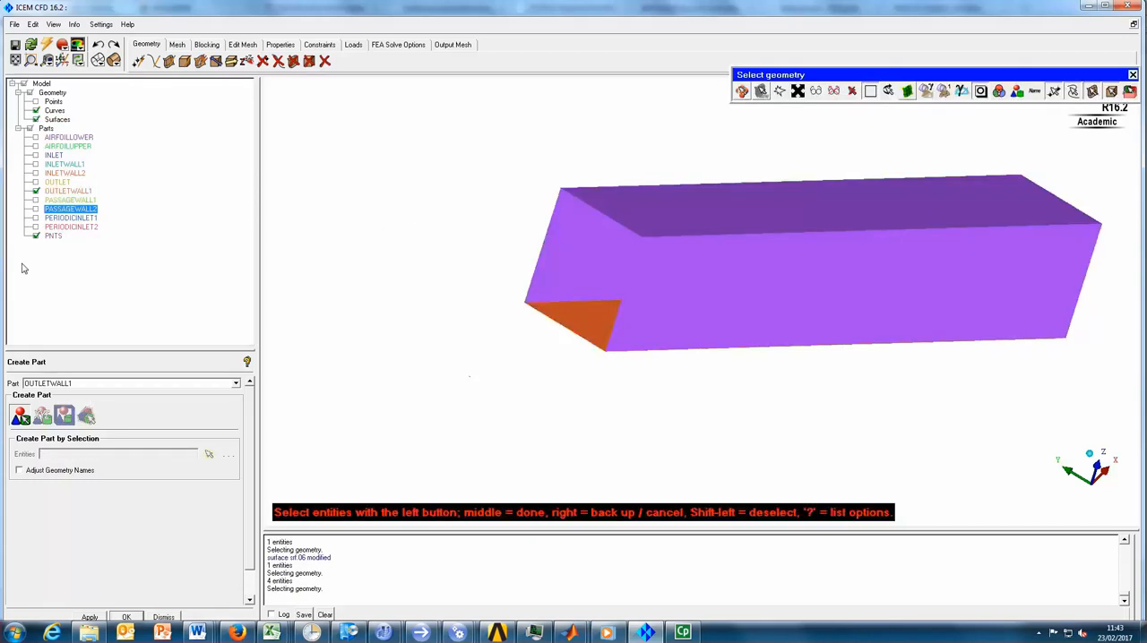
{"action": "left_click", "coordinate": [36, 191]}
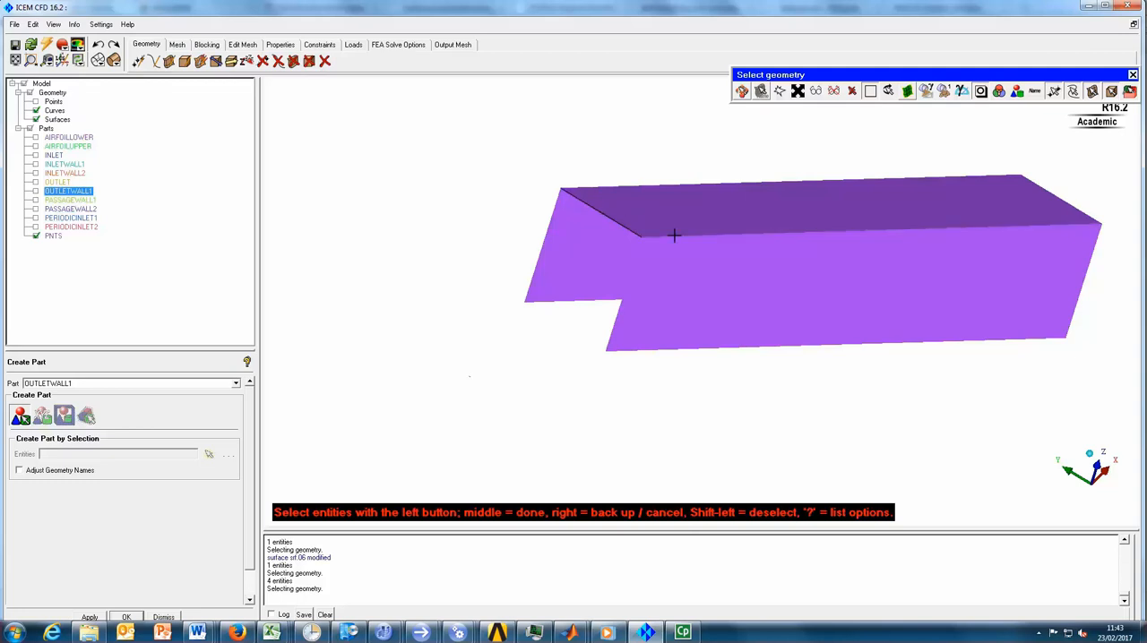
- Create the OUTLETWALL2 part from the outlet duct's upper wall surface and its edge curves, and hide it
{"action": "left_click", "coordinate": [751, 205]}
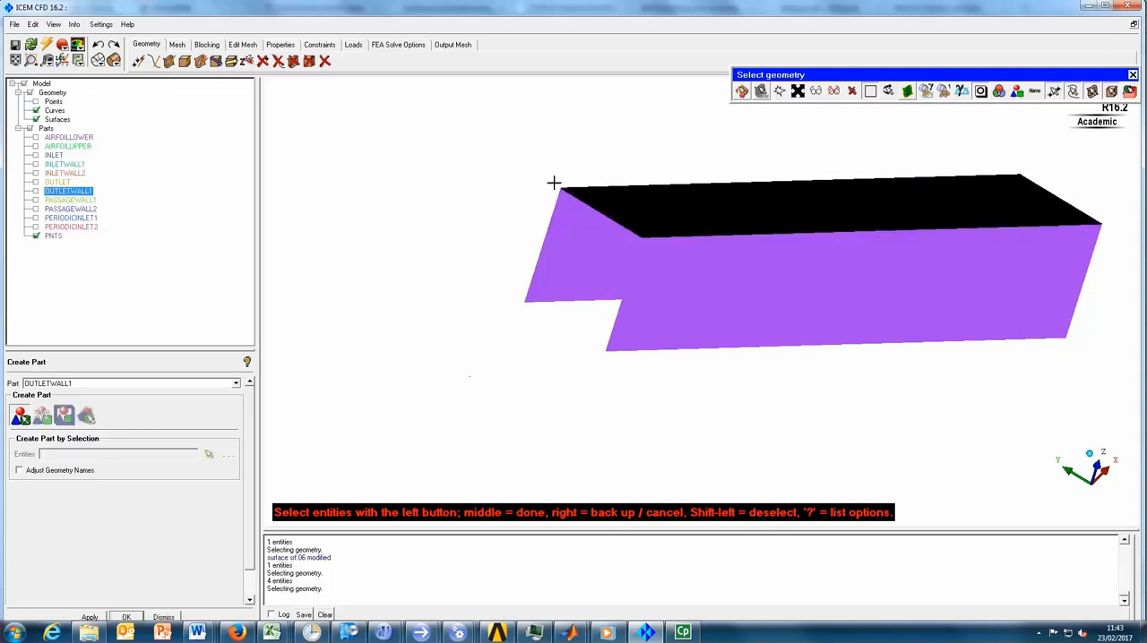
{"action": "double_click", "coordinate": [73, 384]}
{"action": "left_click", "coordinate": [75, 382]}
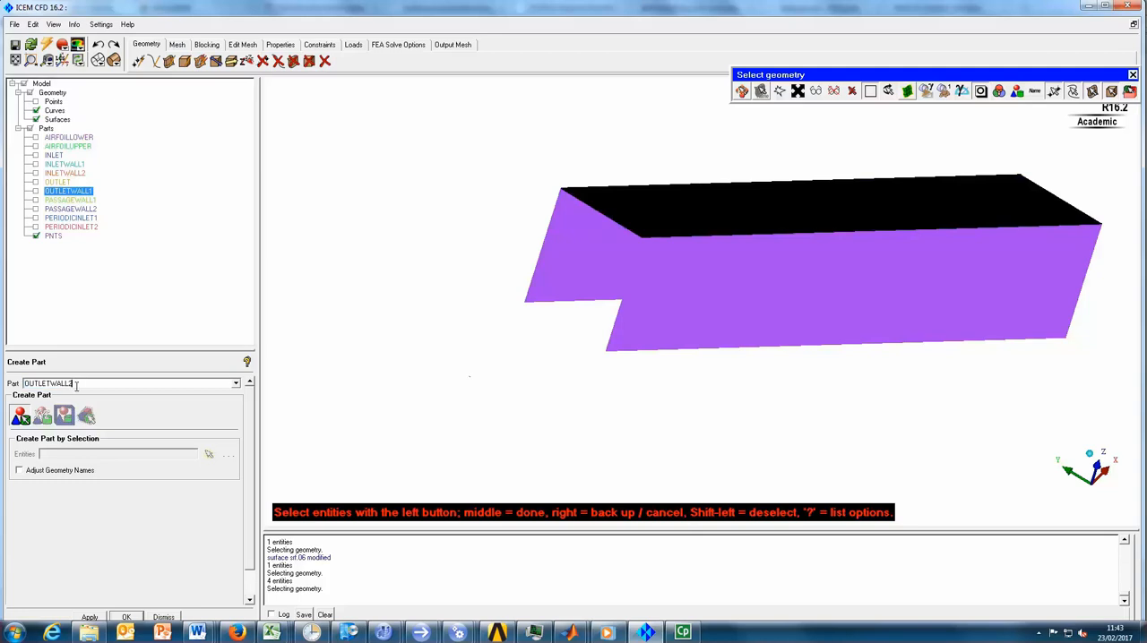
{"action": "middle_click", "coordinate": [442, 198]}
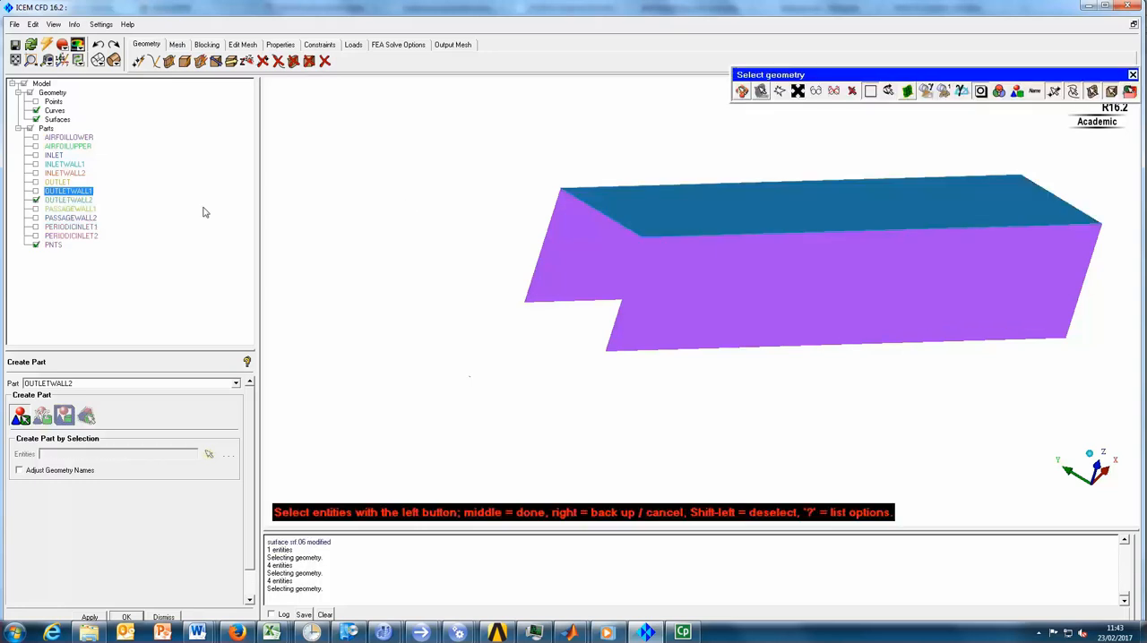
{"action": "left_click", "coordinate": [36, 200]}
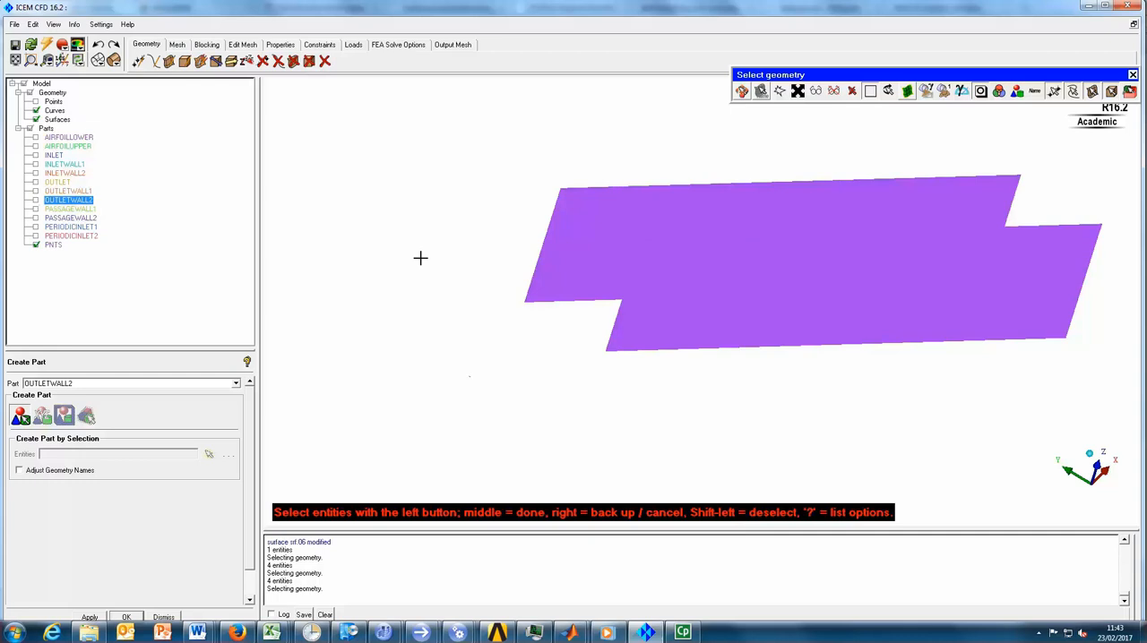
- Create the PERIODICOUTLET2 part from the rear side surface of the outlet duct, and hide it
{"action": "left_click", "coordinate": [570, 196]}
{"action": "double_click", "coordinate": [81, 383]}
{"action": "type", "text": "pa"}
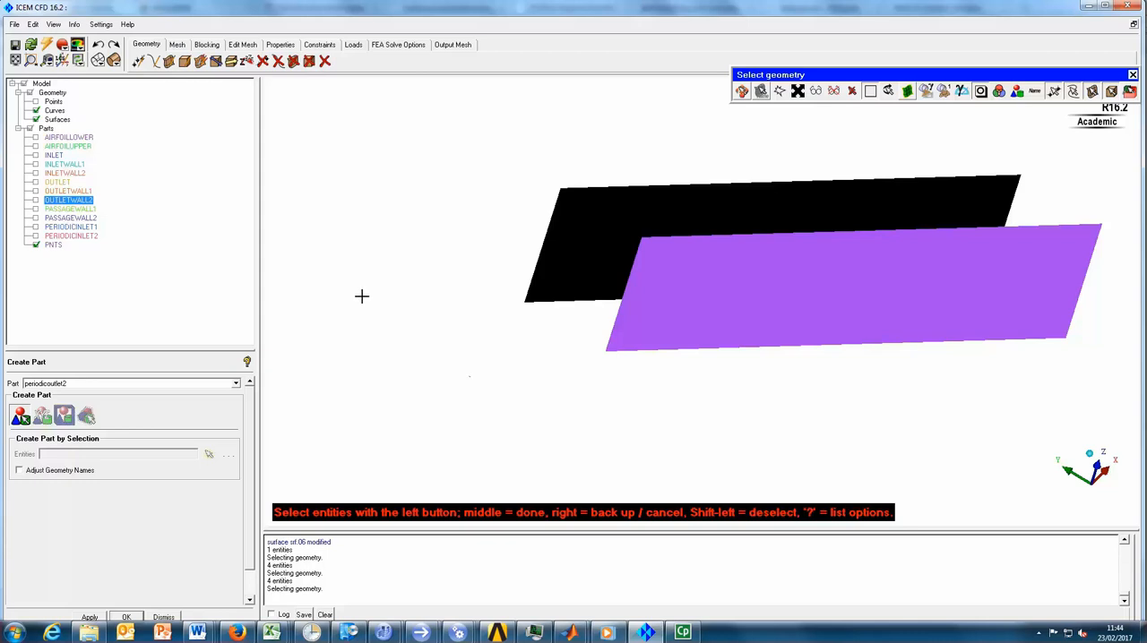
{"action": "middle_click", "coordinate": [440, 260]}
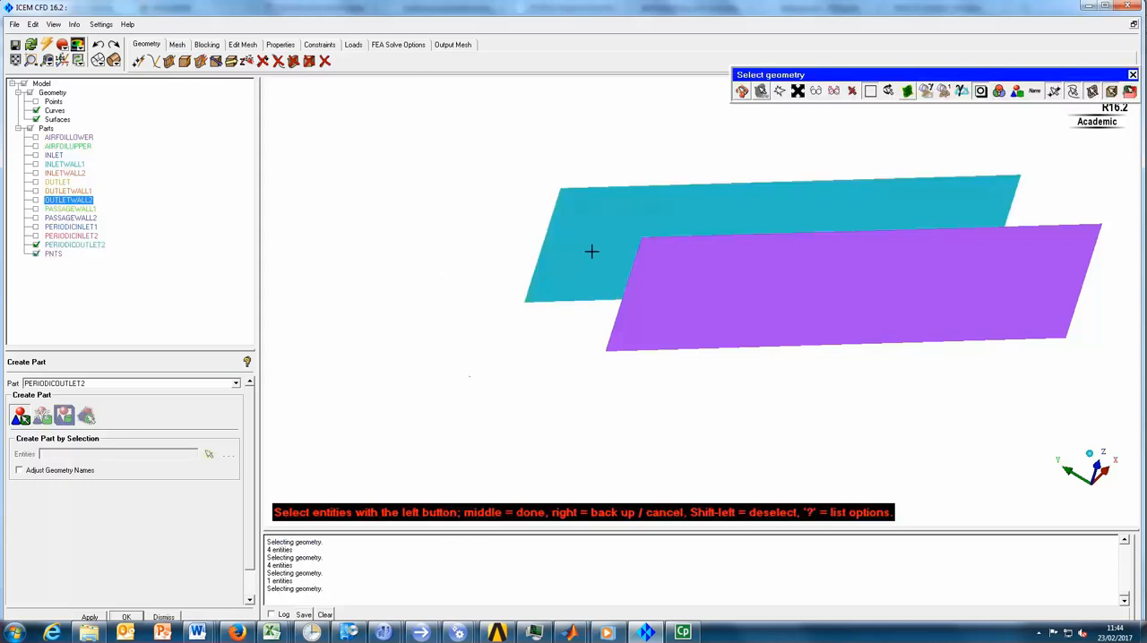
{"action": "left_click", "coordinate": [36, 244]}
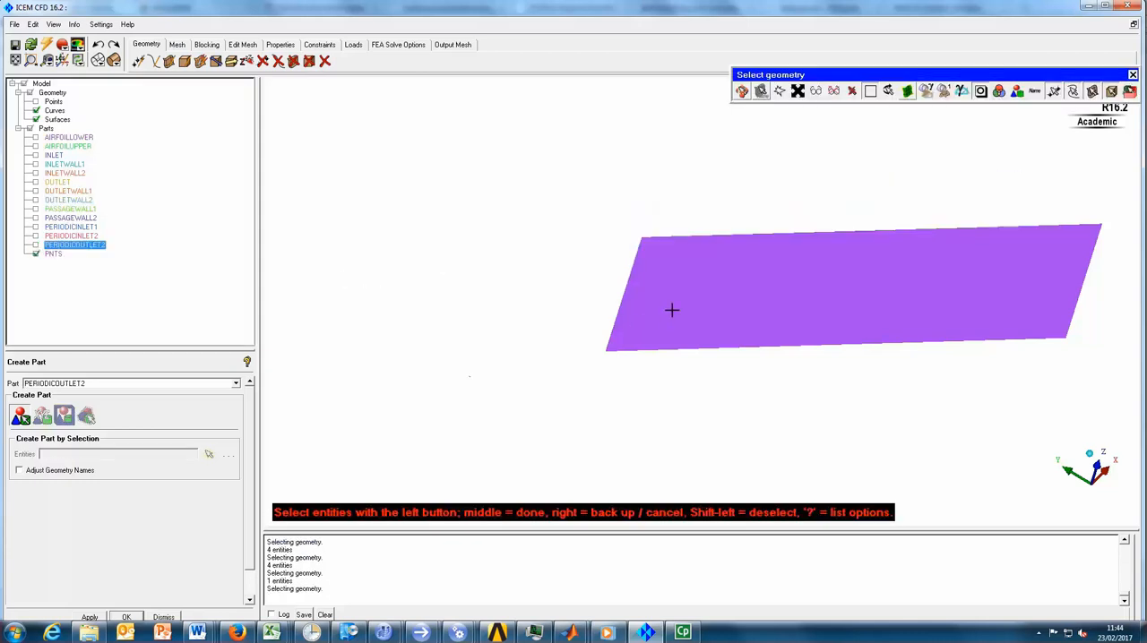
- Create the PERIODICOUTLET1 part from the remaining front side surface of the outlet duct, and hide it
{"action": "left_click", "coordinate": [637, 263]}
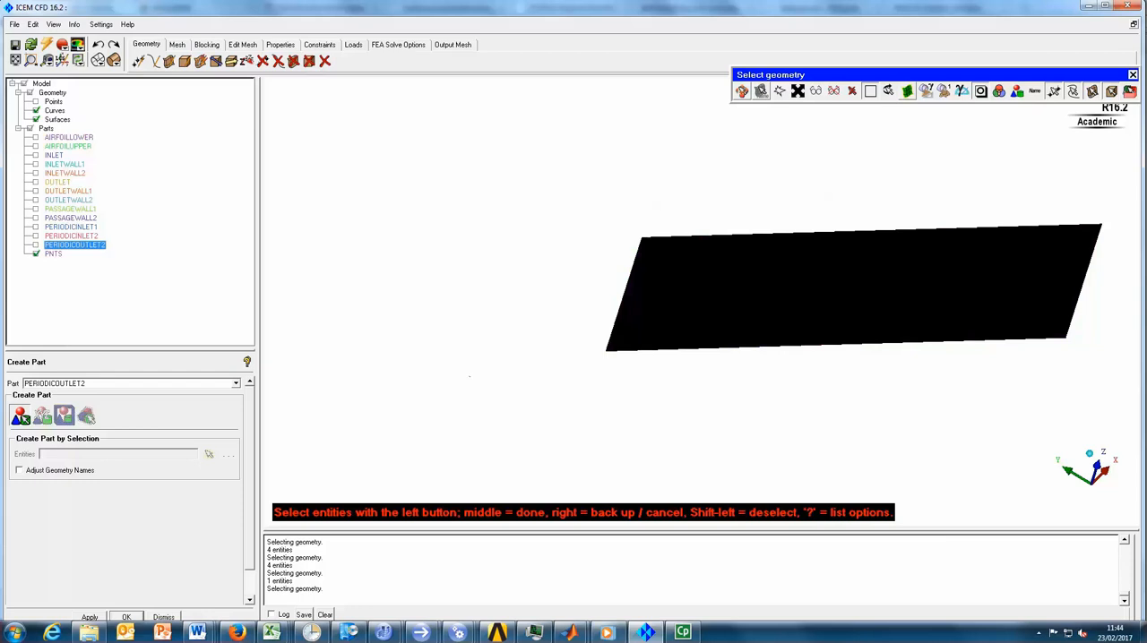
{"action": "left_click", "coordinate": [97, 384]}
{"action": "left_click", "coordinate": [86, 385]}
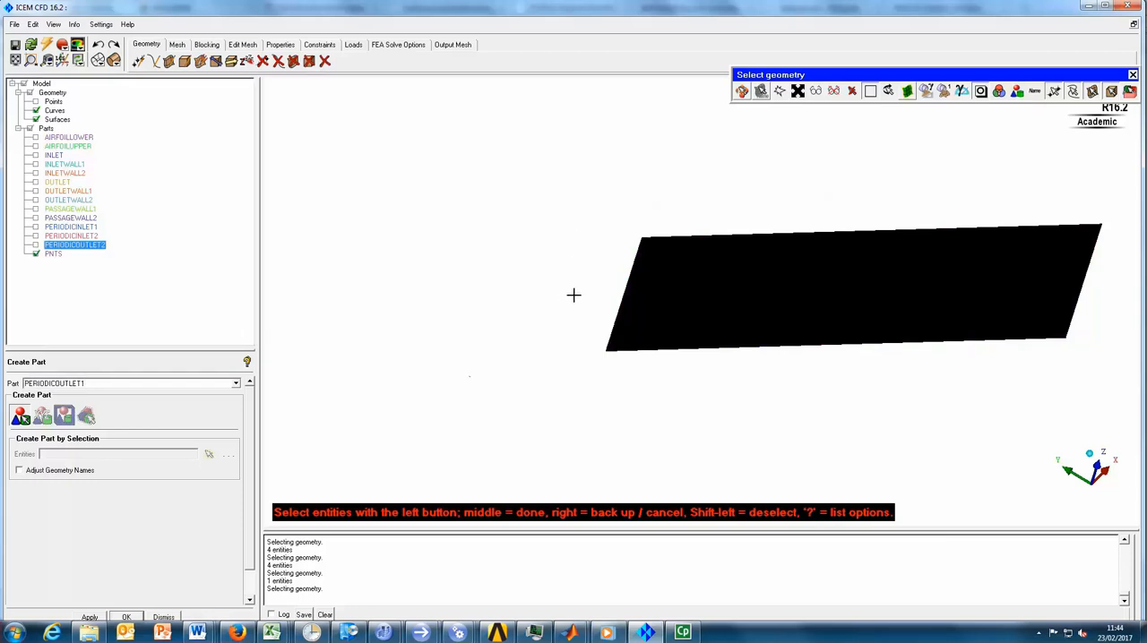
{"action": "middle_click", "coordinate": [573, 260]}
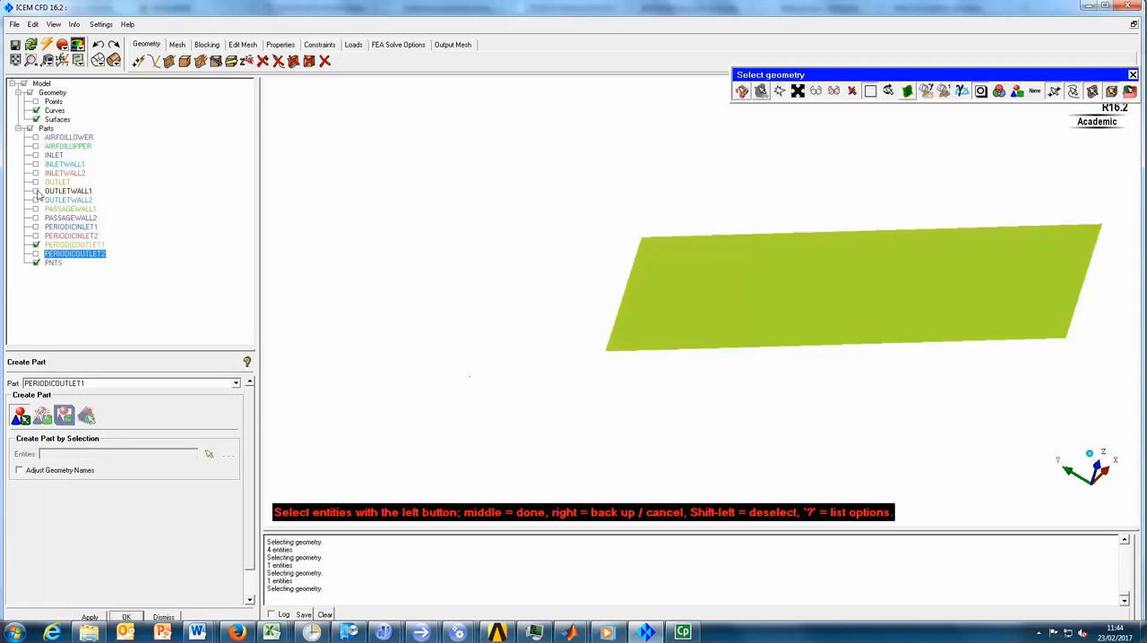
{"action": "left_click", "coordinate": [36, 244]}
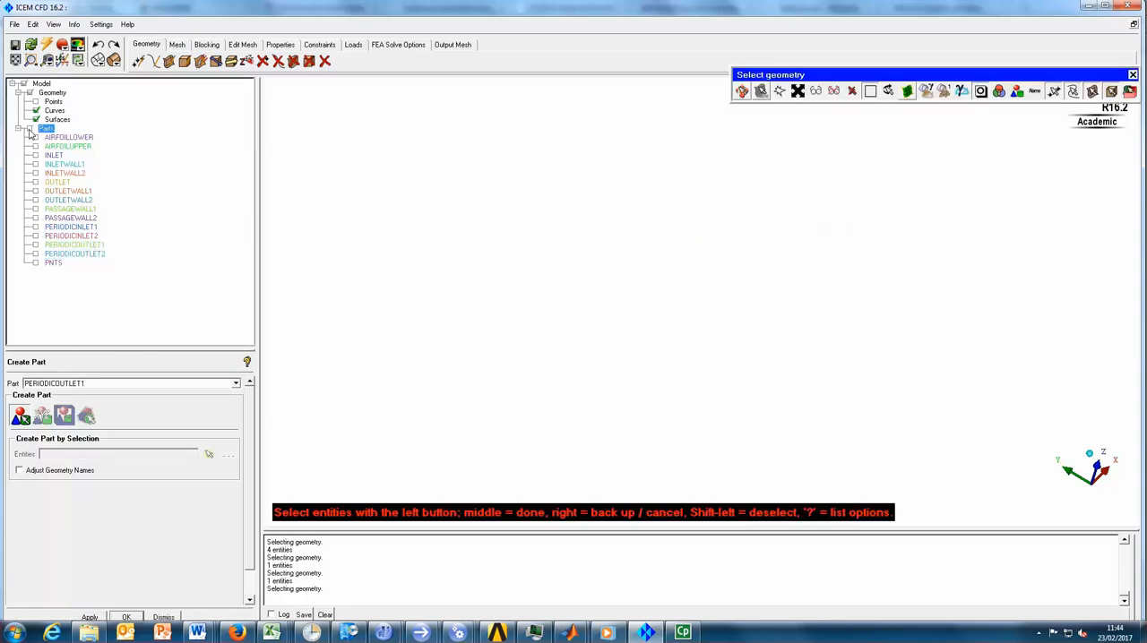
- Show all parts, end the part selection, and examine the passage's part assignments from several sides
{"action": "left_click", "coordinate": [29, 128]}
{"action": "scroll", "coordinate": [608, 354], "scroll_direction": "down", "scroll_amount": 3}
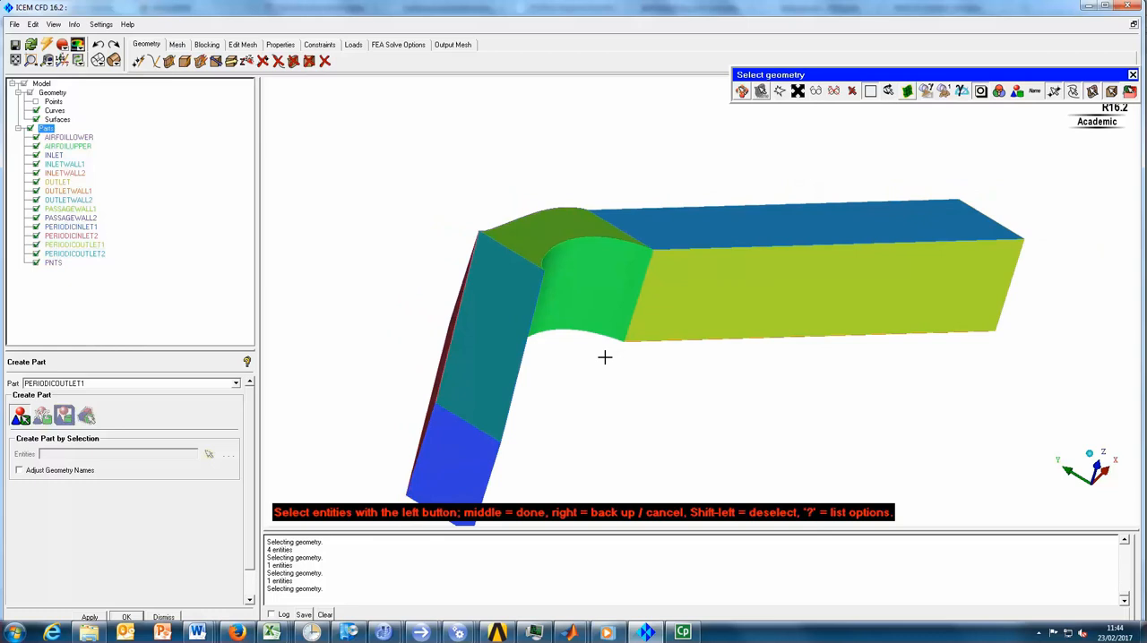
{"action": "middle_click", "coordinate": [688, 401]}
{"action": "left_click_drag", "start_coordinate": [604, 386], "coordinate": [323, 279]}
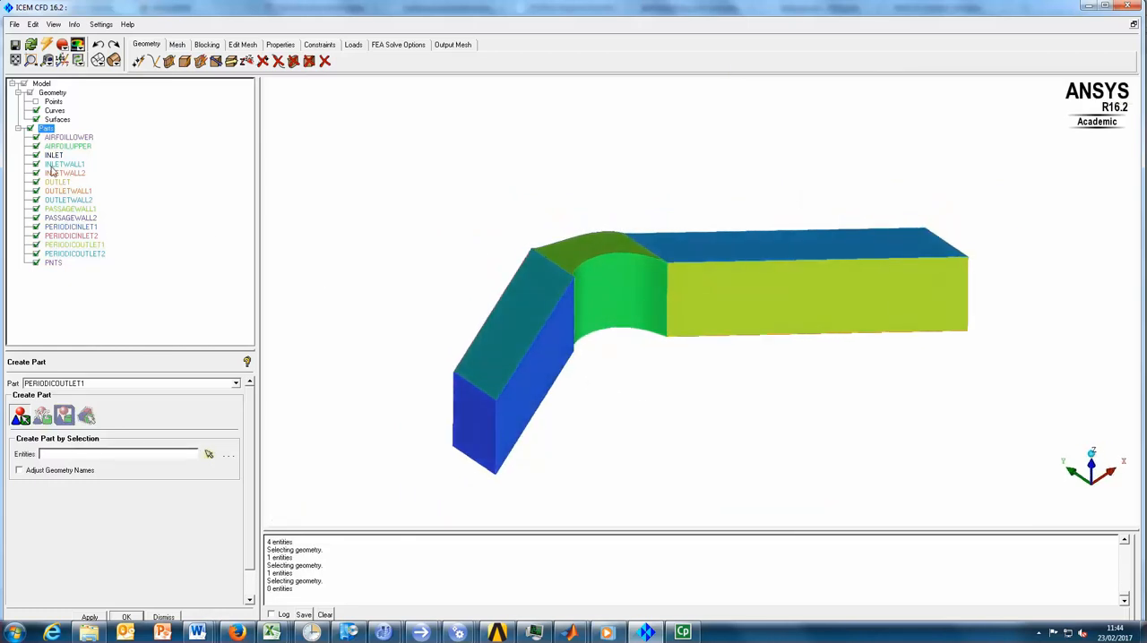
{"action": "left_click_drag", "start_coordinate": [596, 395], "coordinate": [543, 171]}
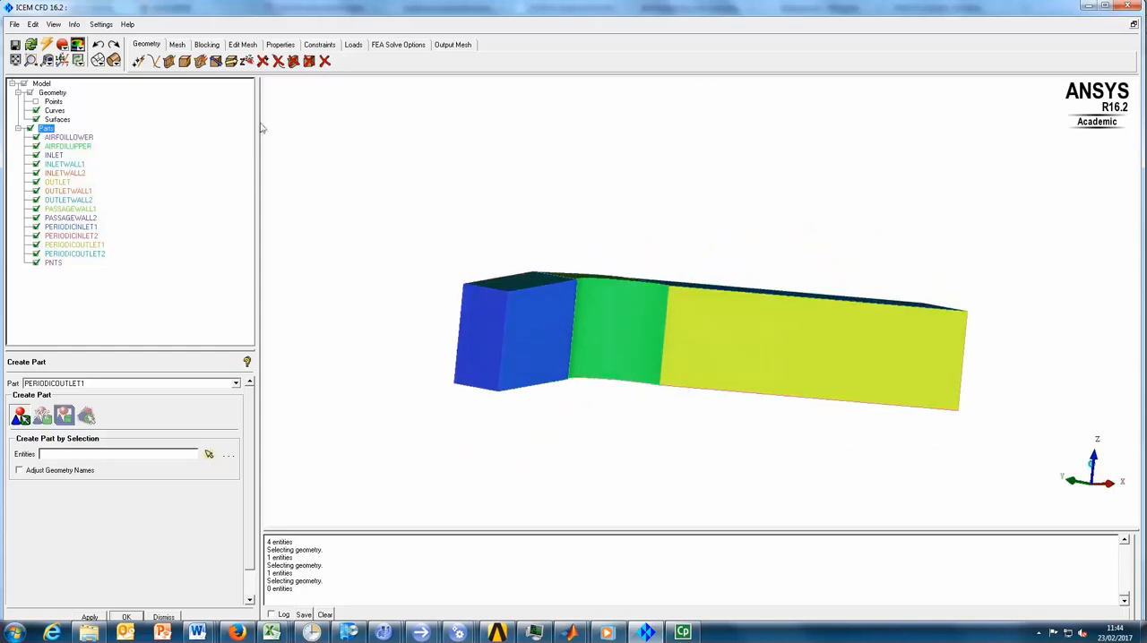
{"action": "left_click_drag", "start_coordinate": [555, 328], "coordinate": [440, 415]}
{"action": "left_click_drag", "start_coordinate": [574, 423], "coordinate": [1109, 472]}
{"action": "left_click", "coordinate": [1087, 461]}
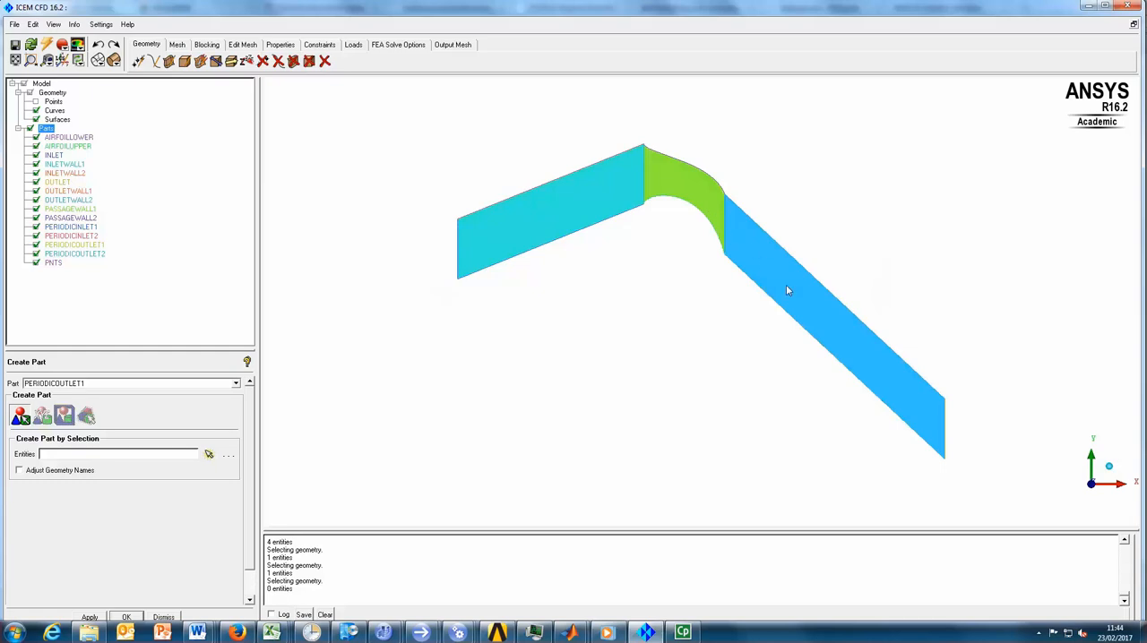
{"action": "left_click_drag", "start_coordinate": [532, 312], "coordinate": [385, 294]}
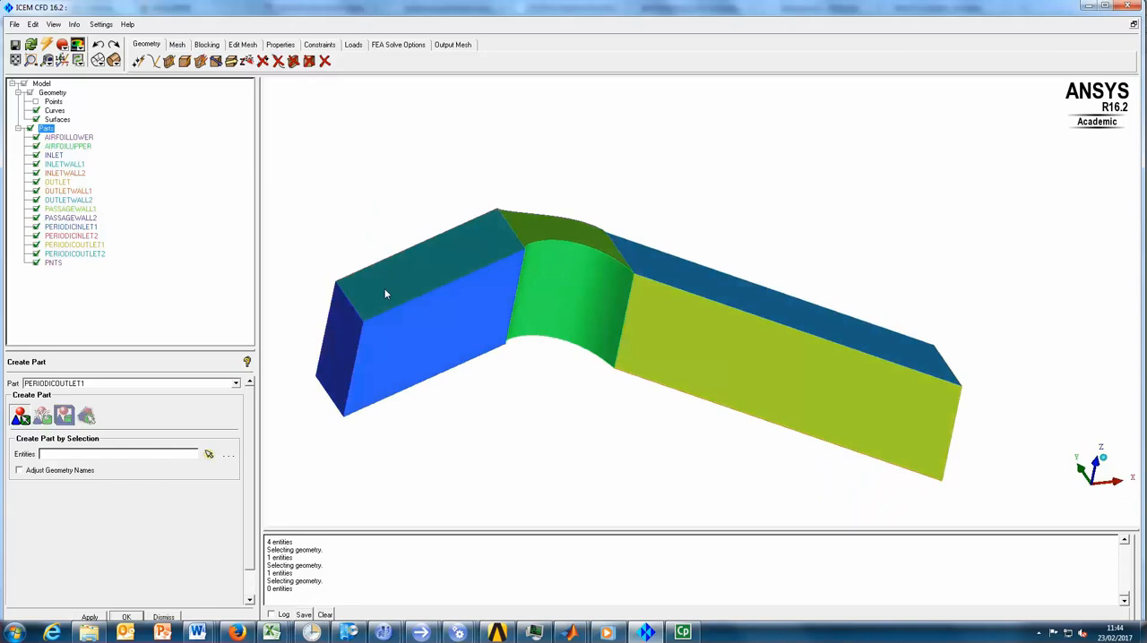
- Hide the surfaces and start a material point body with the part name Fluid
{"action": "left_click", "coordinate": [36, 119]}
{"action": "left_click_drag", "start_coordinate": [538, 415], "coordinate": [561, 399]}
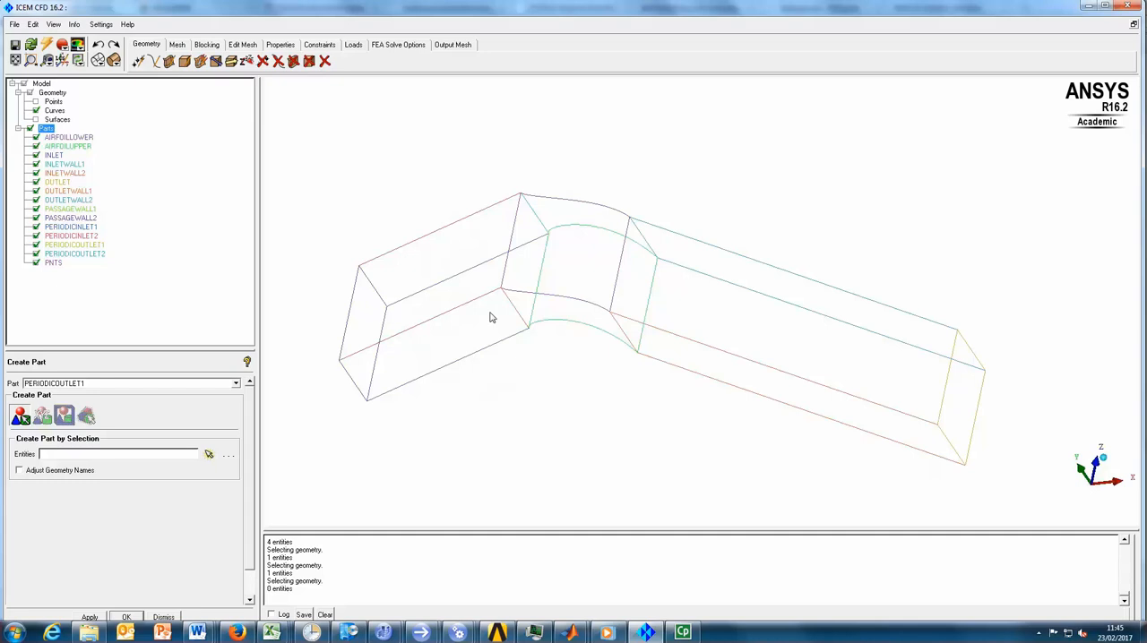
{"action": "left_click", "coordinate": [184, 61]}
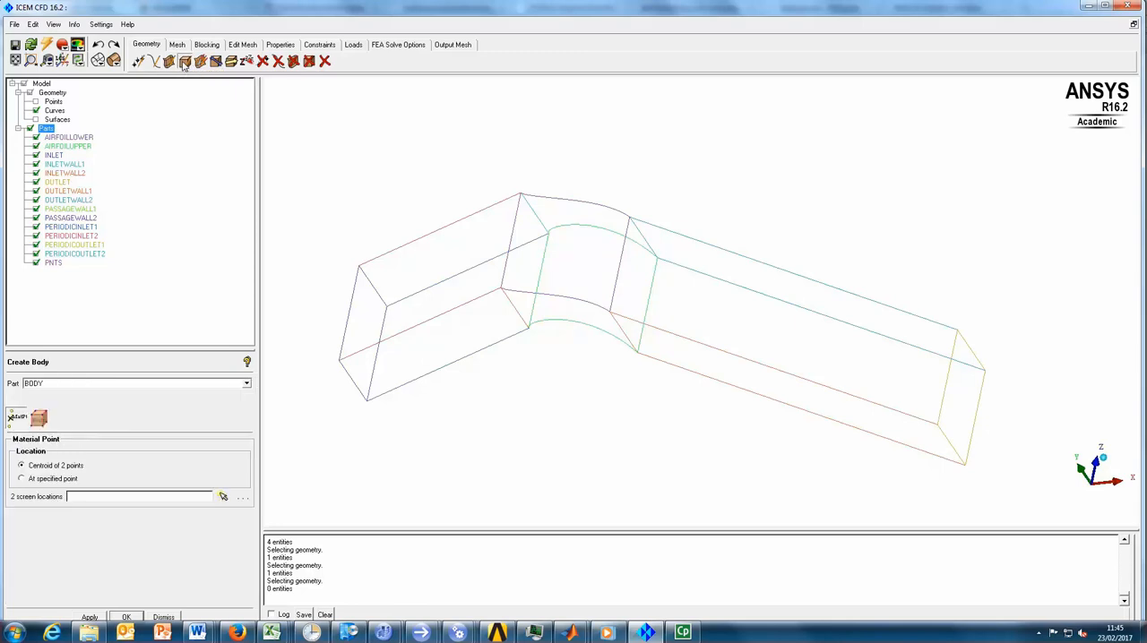
{"action": "double_click", "coordinate": [79, 383]}
{"action": "type", "text": "Fluid"}
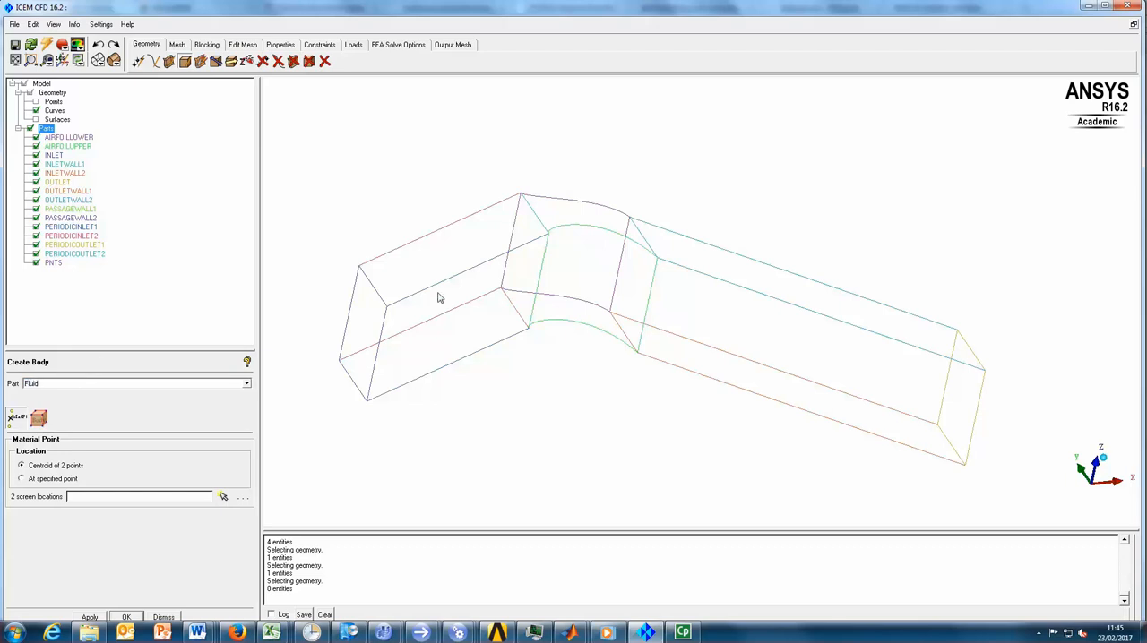
- Create the Fluid material point at the centroid of two opposite inlet duct corners and check that it lies inside the duct
{"action": "left_click", "coordinate": [223, 498]}
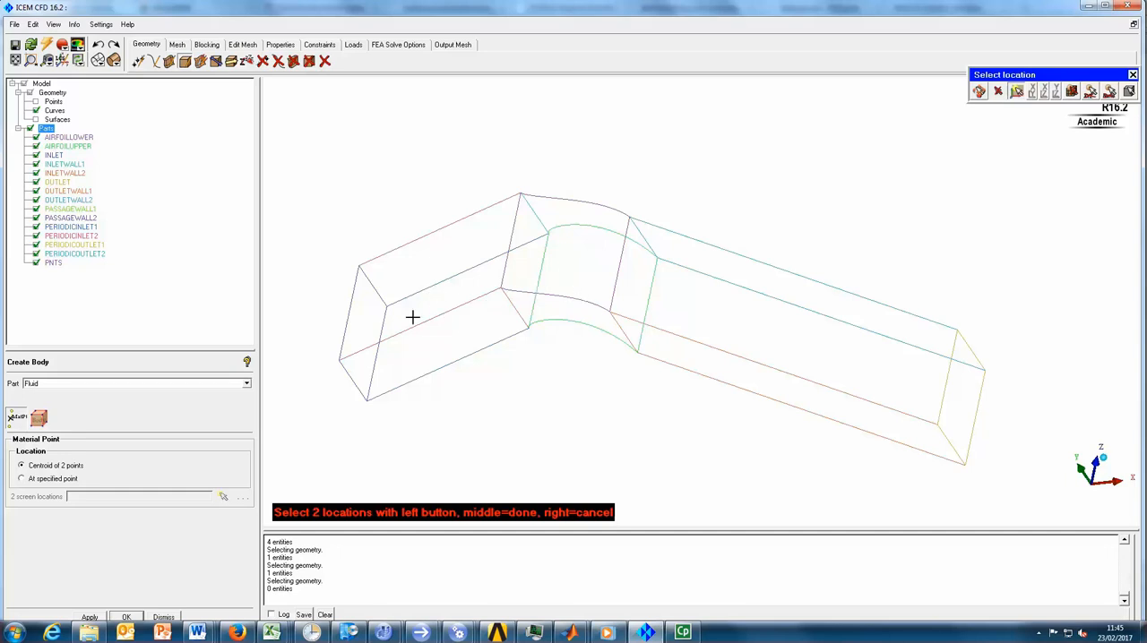
{"action": "left_click", "coordinate": [359, 267]}
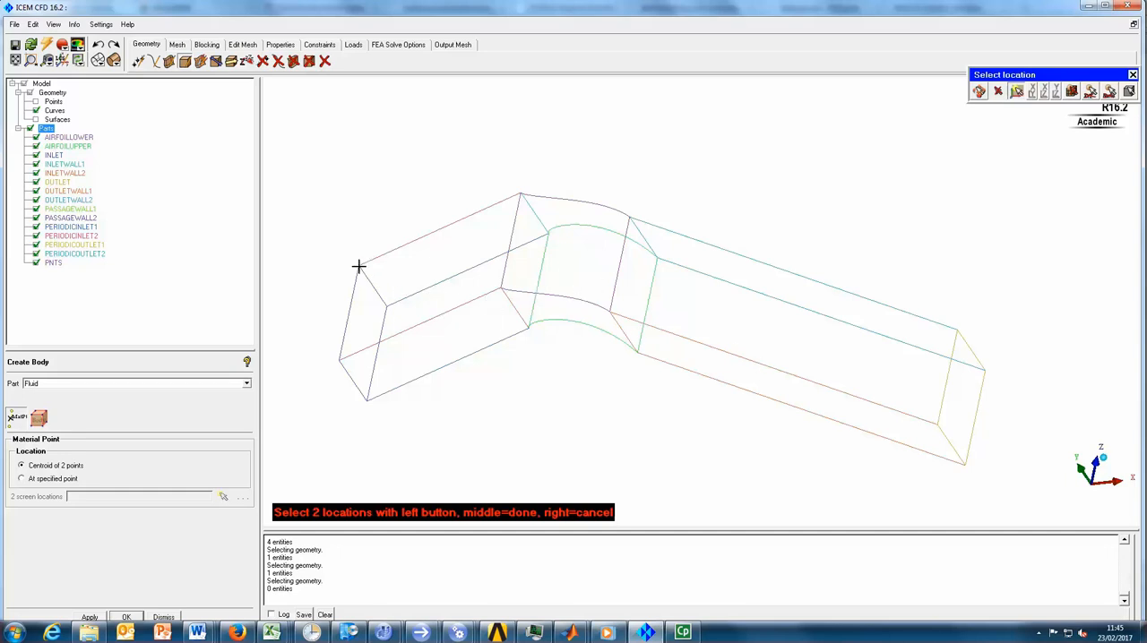
{"action": "left_click", "coordinate": [527, 329]}
{"action": "middle_click", "coordinate": [538, 366]}
{"action": "left_click_drag", "start_coordinate": [545, 394], "coordinate": [659, 310]}
{"action": "scroll", "coordinate": [469, 335], "scroll_direction": "up", "scroll_amount": 3}
{"action": "middle_click_drag", "start_coordinate": [468, 335], "coordinate": [724, 369]}
{"action": "scroll", "coordinate": [719, 382], "scroll_direction": "up", "scroll_amount": 5}
{"action": "left_click_drag", "start_coordinate": [720, 381], "coordinate": [696, 379]}
{"action": "left_click_drag", "start_coordinate": [767, 373], "coordinate": [592, 384]}
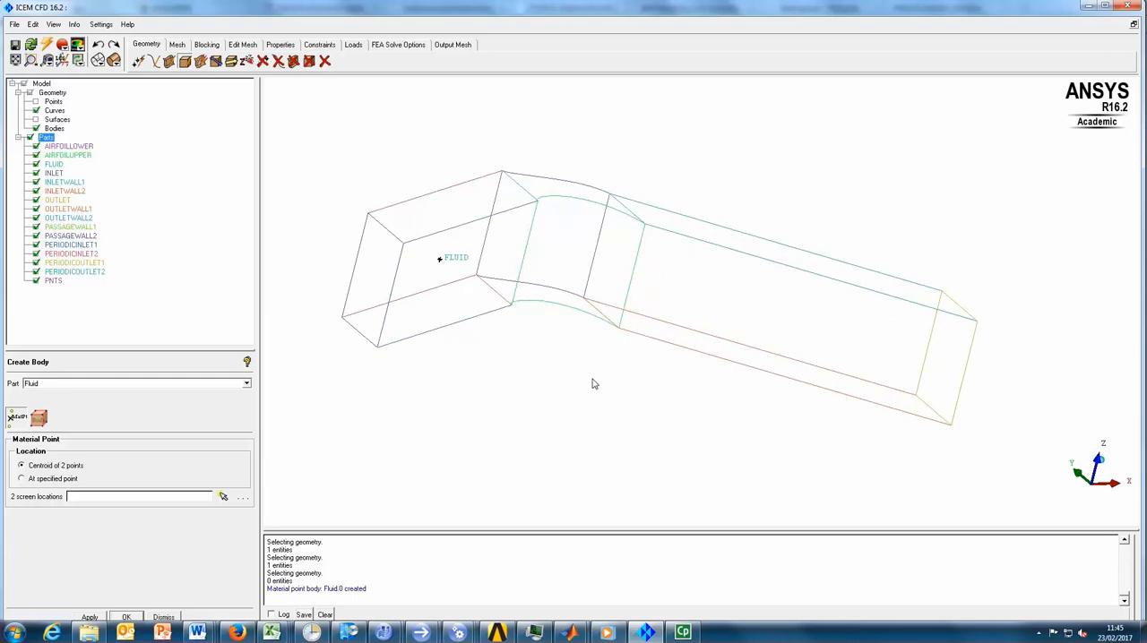
{"action": "mouse_move", "coordinate": [682, 636]}
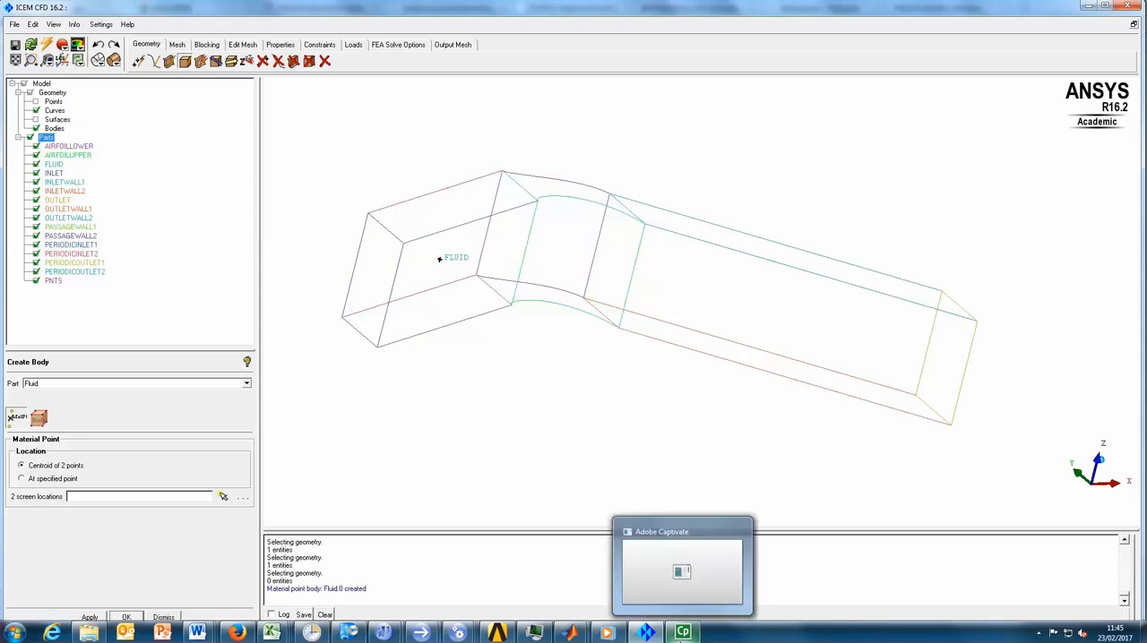